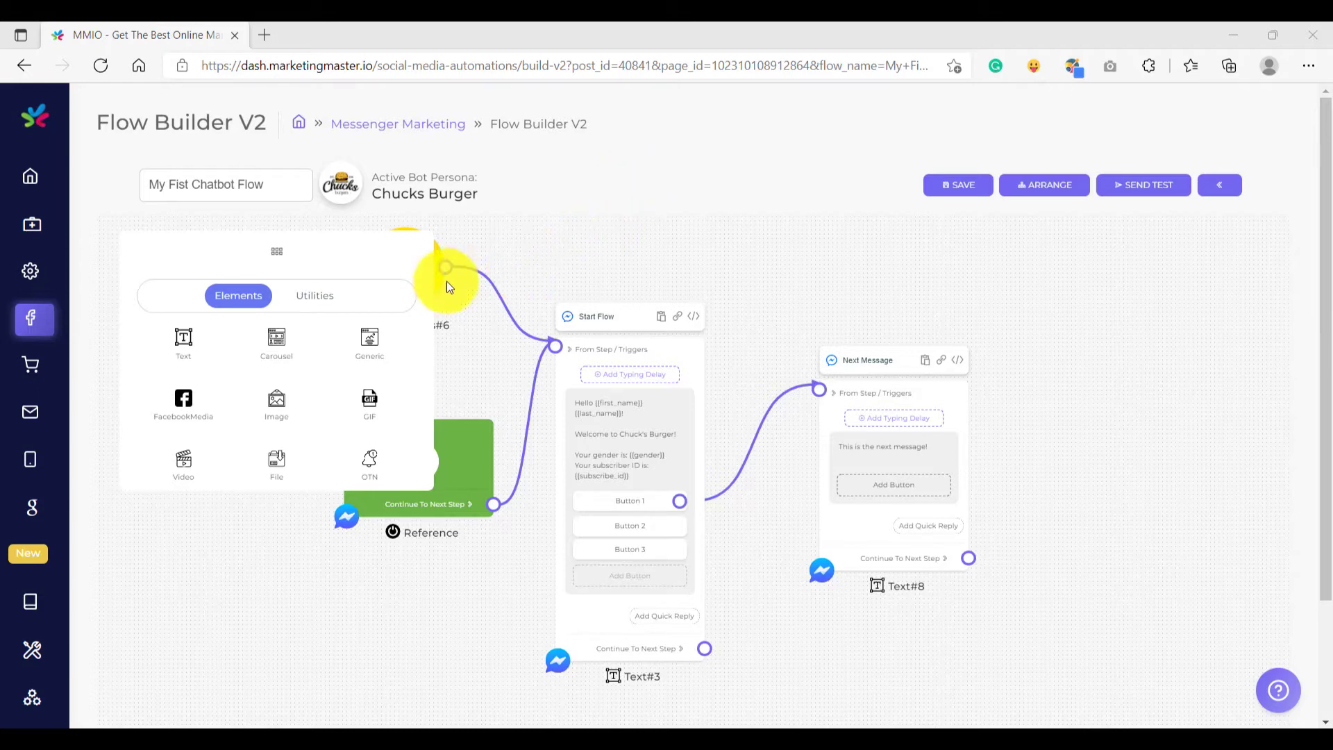
Collapse the Elements panel and move it out of the way
drag(298, 250, 527, 280)
double_click(516, 281)
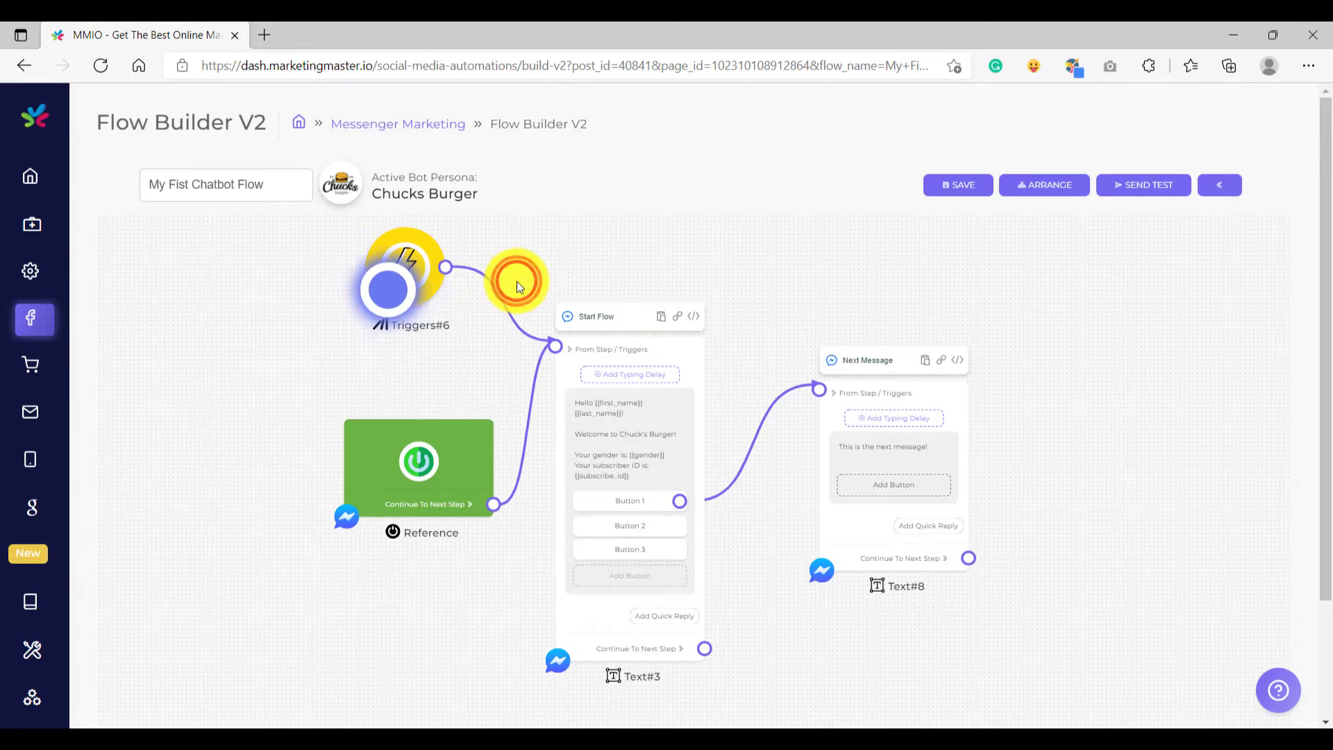
drag(756, 379, 823, 390)
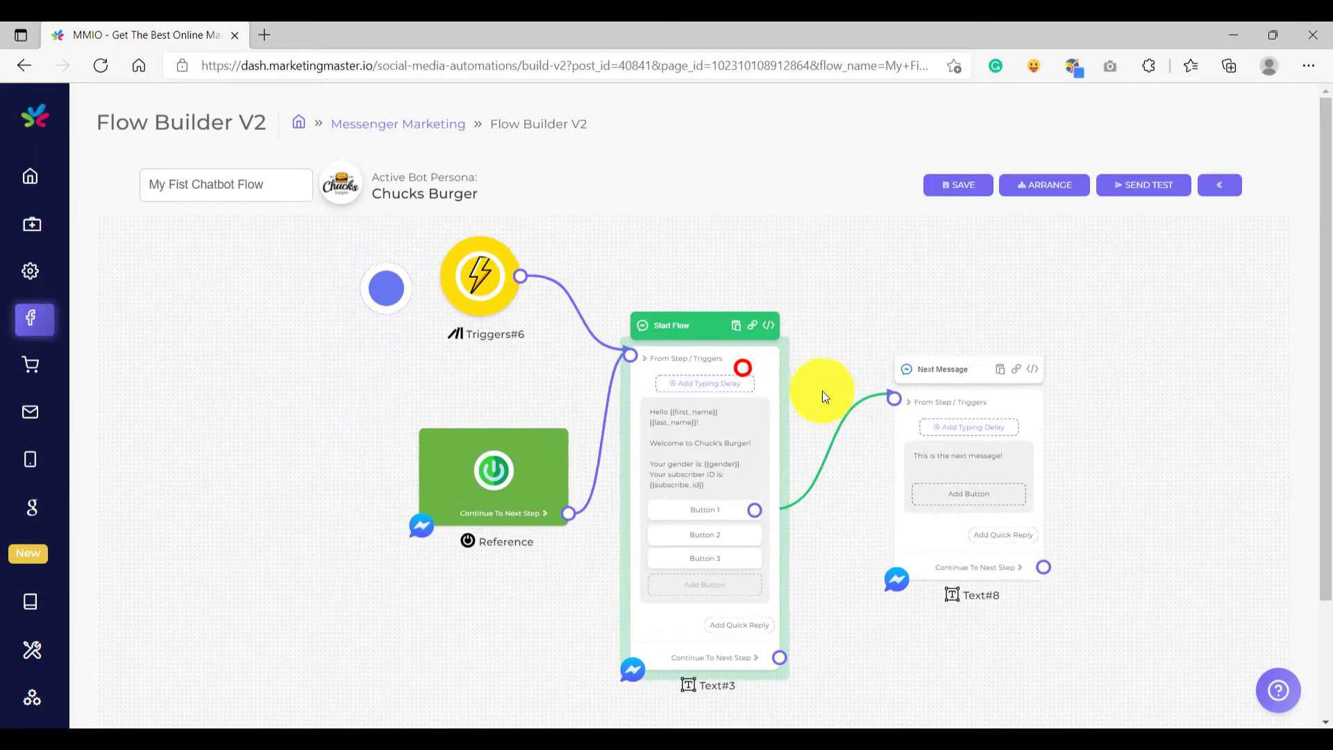
drag(402, 285, 262, 260)
Open the Get Started trigger settings and close them unchanged
scroll(497, 280, up, 5)
drag(654, 281, 675, 382)
double_click(480, 331)
click(711, 476)
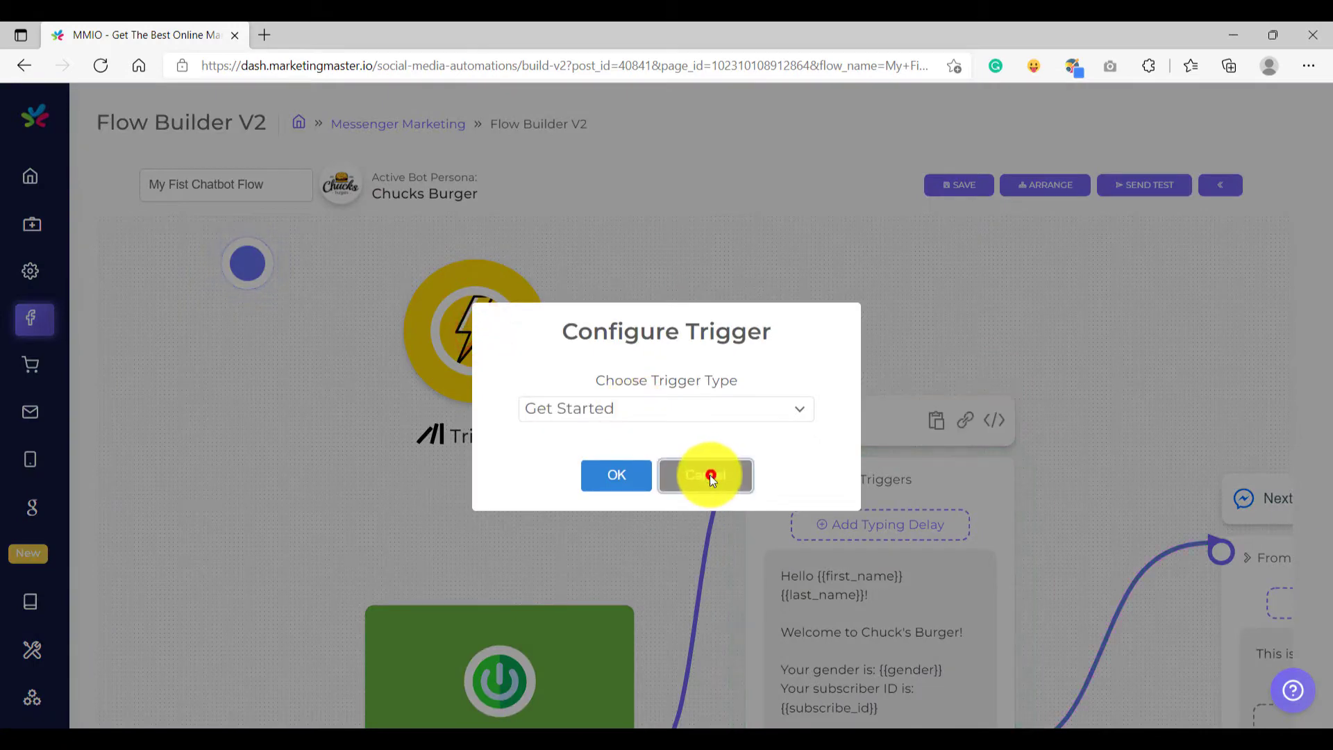
click(712, 478)
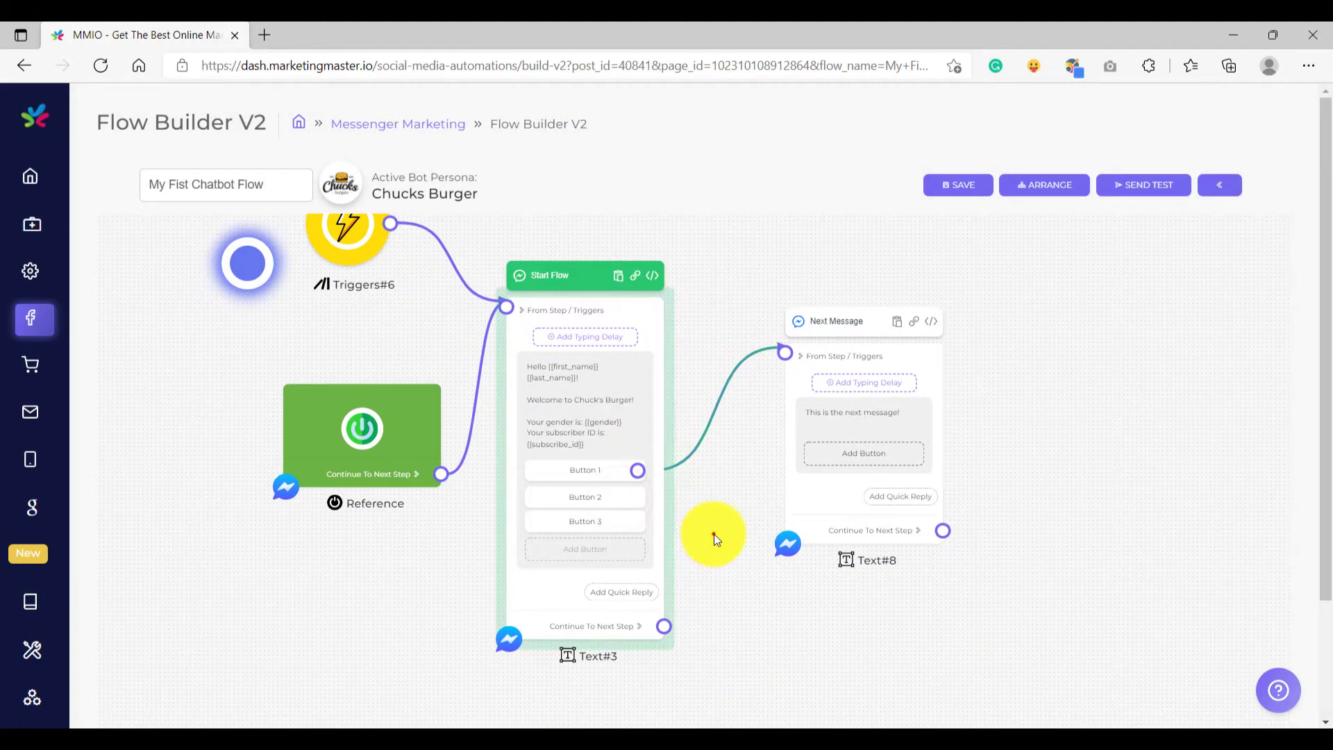
Open the Start Flow welcome message in the text editor
drag(714, 534, 736, 497)
scroll(660, 477, up, 5)
drag(786, 251, 791, 389)
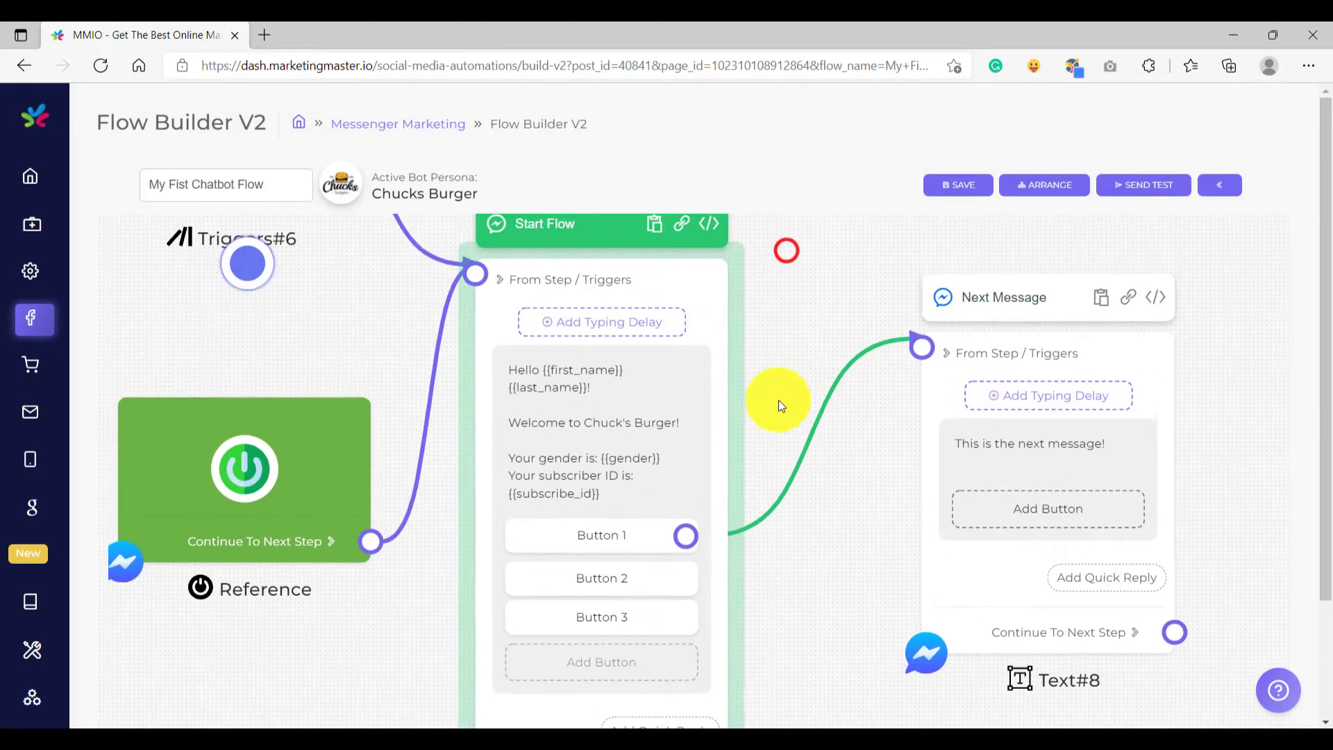
scroll(559, 417, up, 3)
click(559, 422)
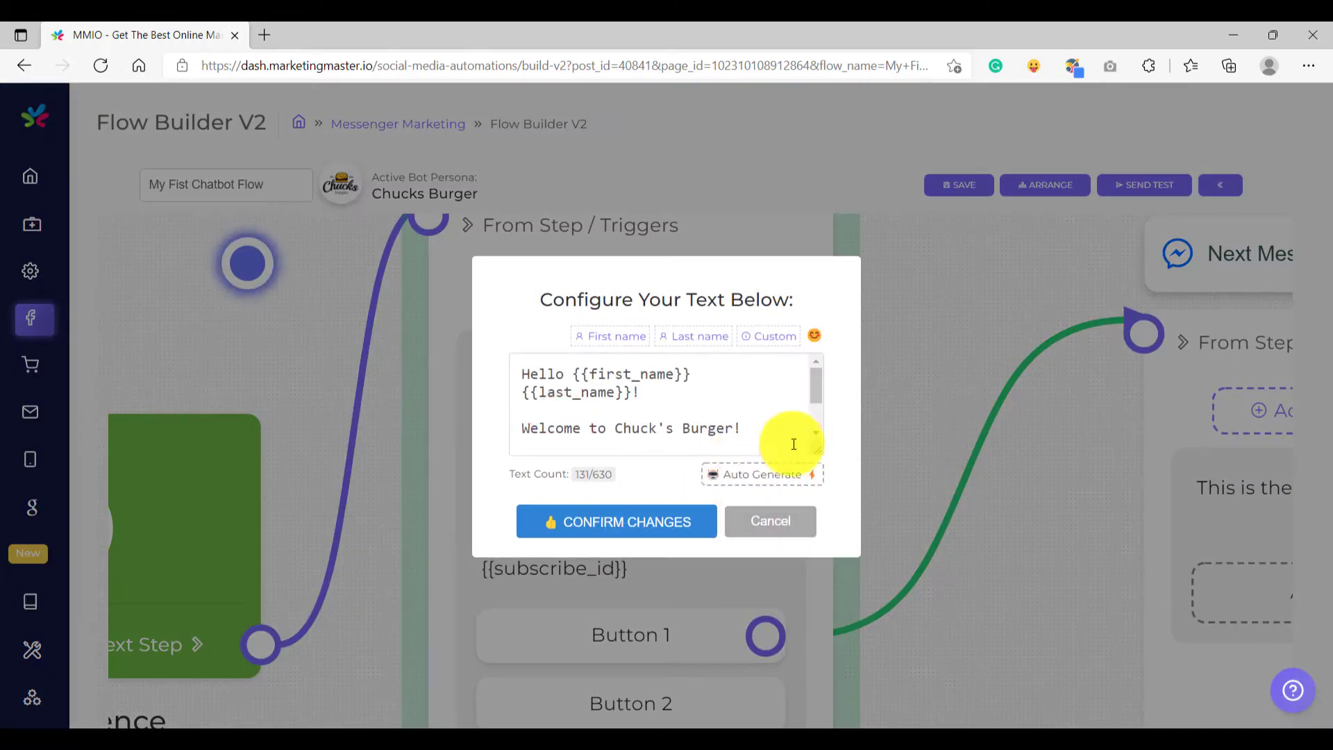
Expand the welcome text to review it, then close the editor without changes
click(810, 449)
double_click(639, 323)
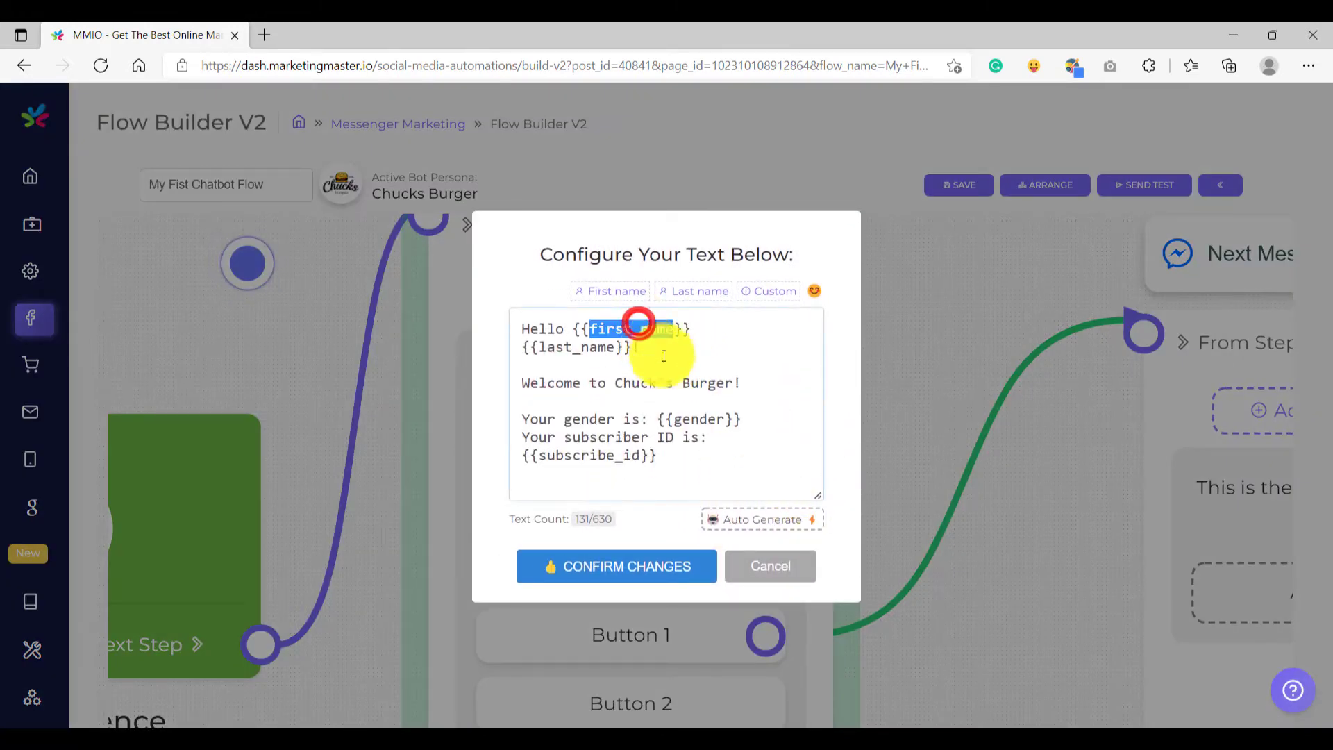
click(770, 566)
Pan and zoom the canvas onto the Start Flow card and its three buttons
scroll(865, 465, down, 2)
drag(859, 452, 850, 441)
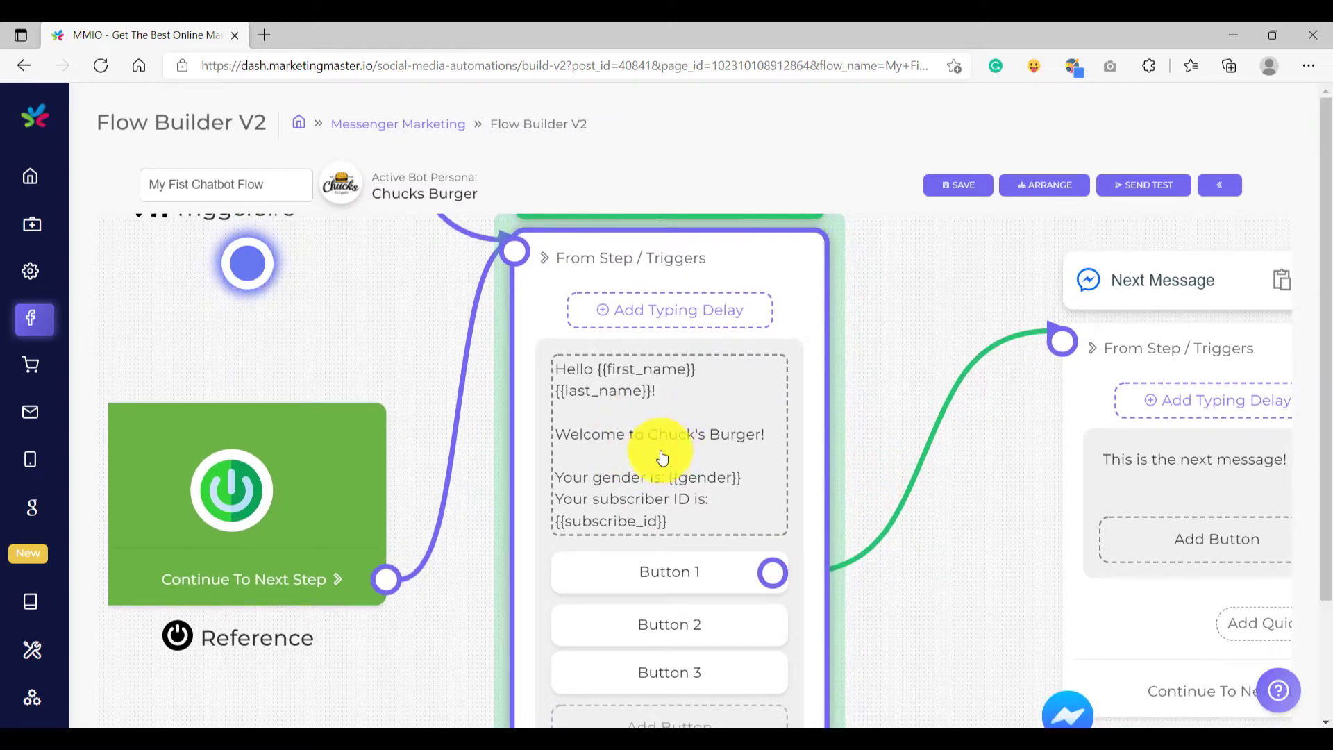
drag(905, 653, 815, 452)
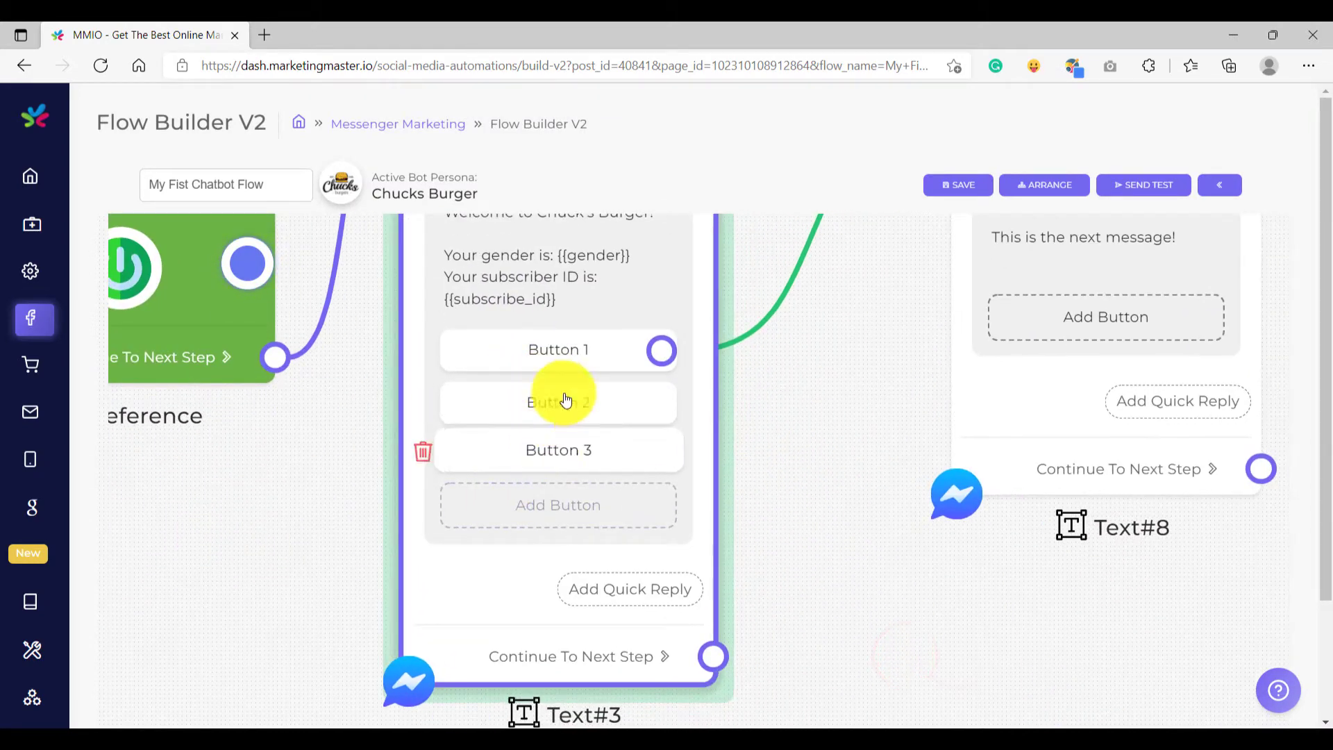
scroll(604, 451, down, 1)
drag(788, 394, 778, 553)
drag(716, 344, 772, 356)
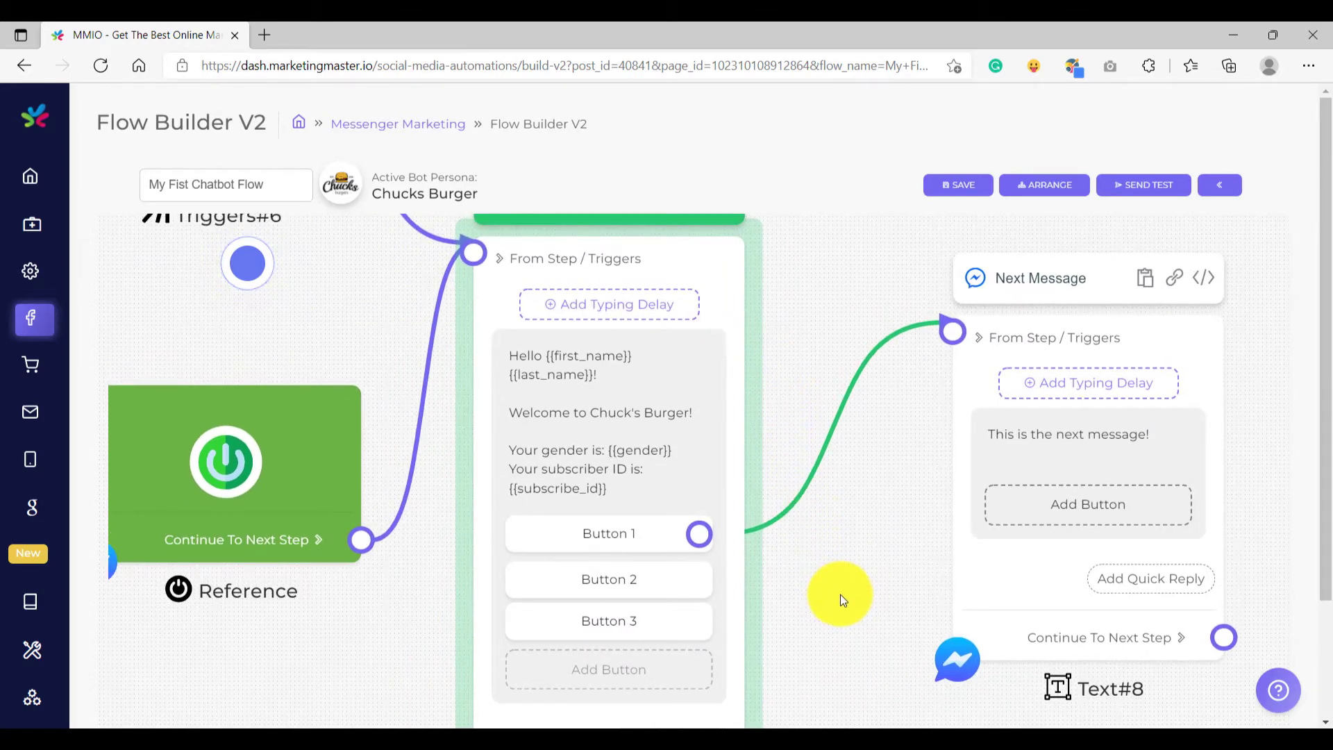
scroll(809, 580, down, 1)
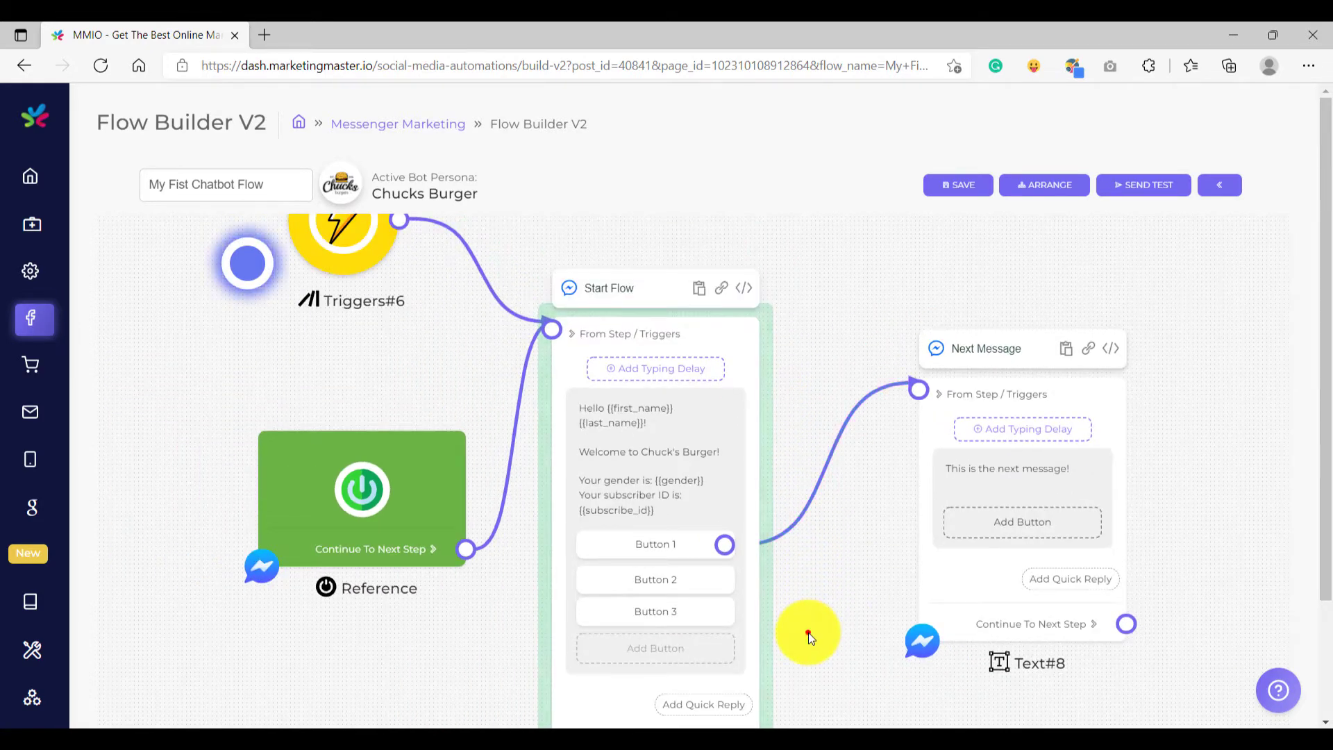
drag(808, 632, 758, 425)
scroll(726, 481, up, 5)
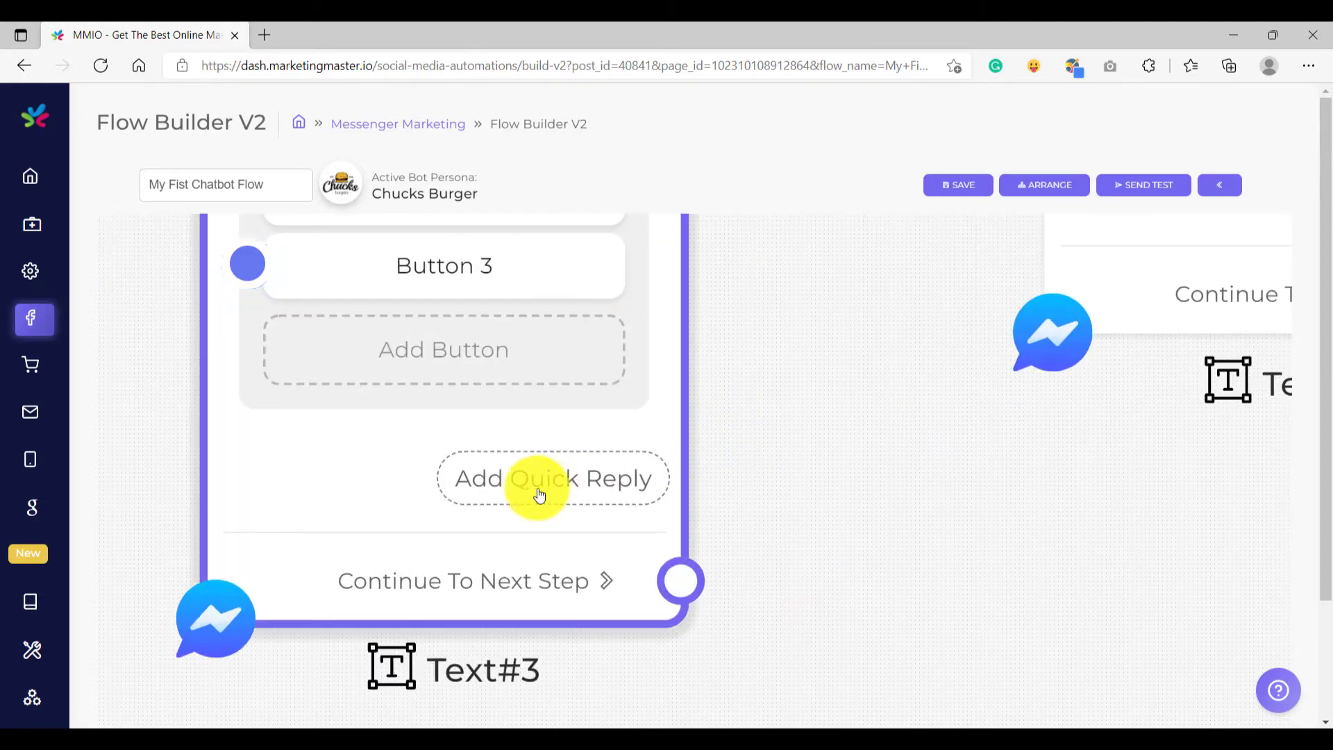
Add a Next Step-type quick reply to the welcome message, labelled 'Next Step'
click(580, 488)
click(582, 487)
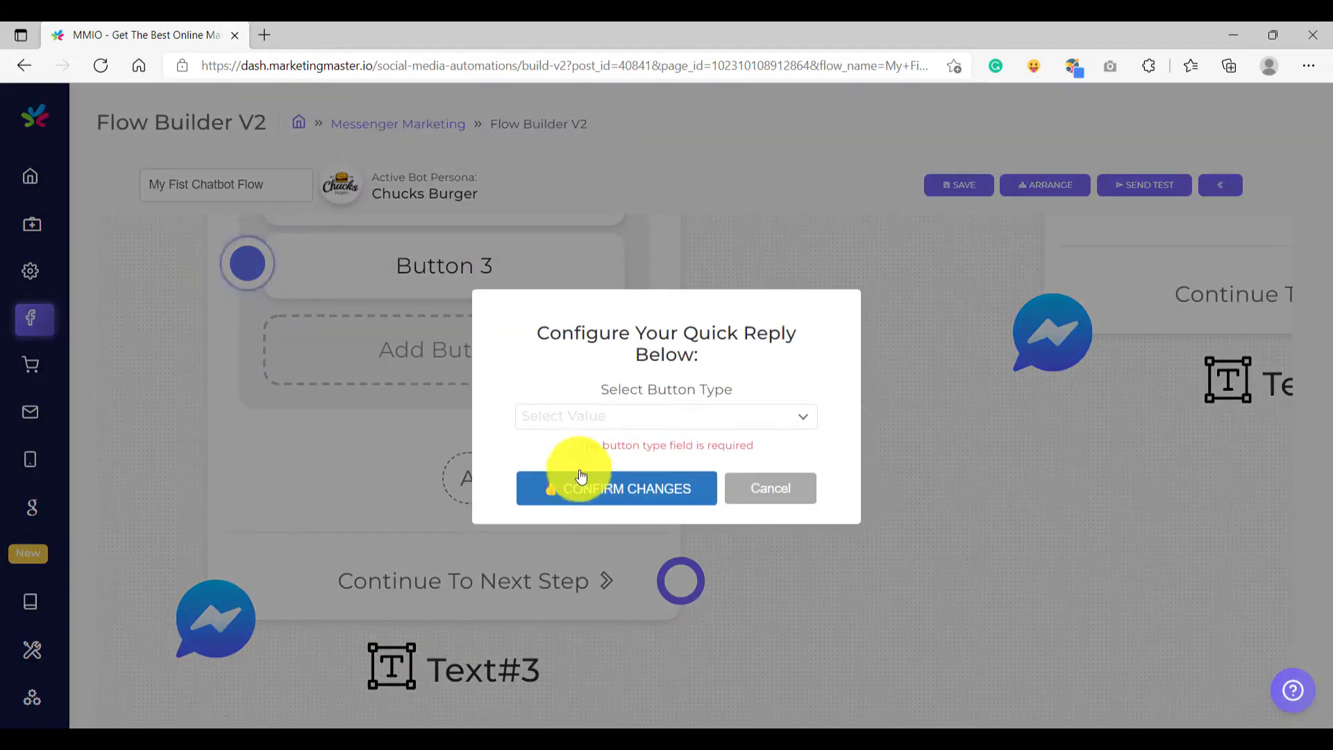
click(579, 419)
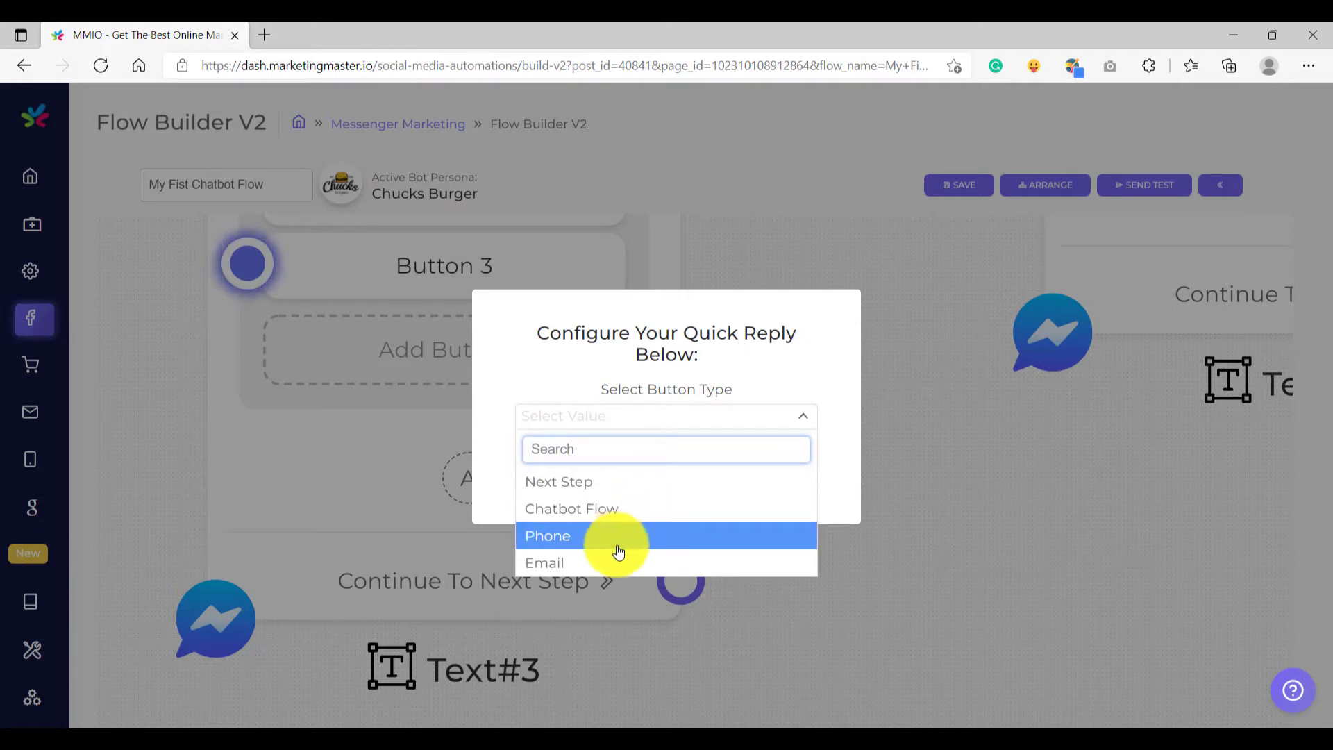
click(608, 486)
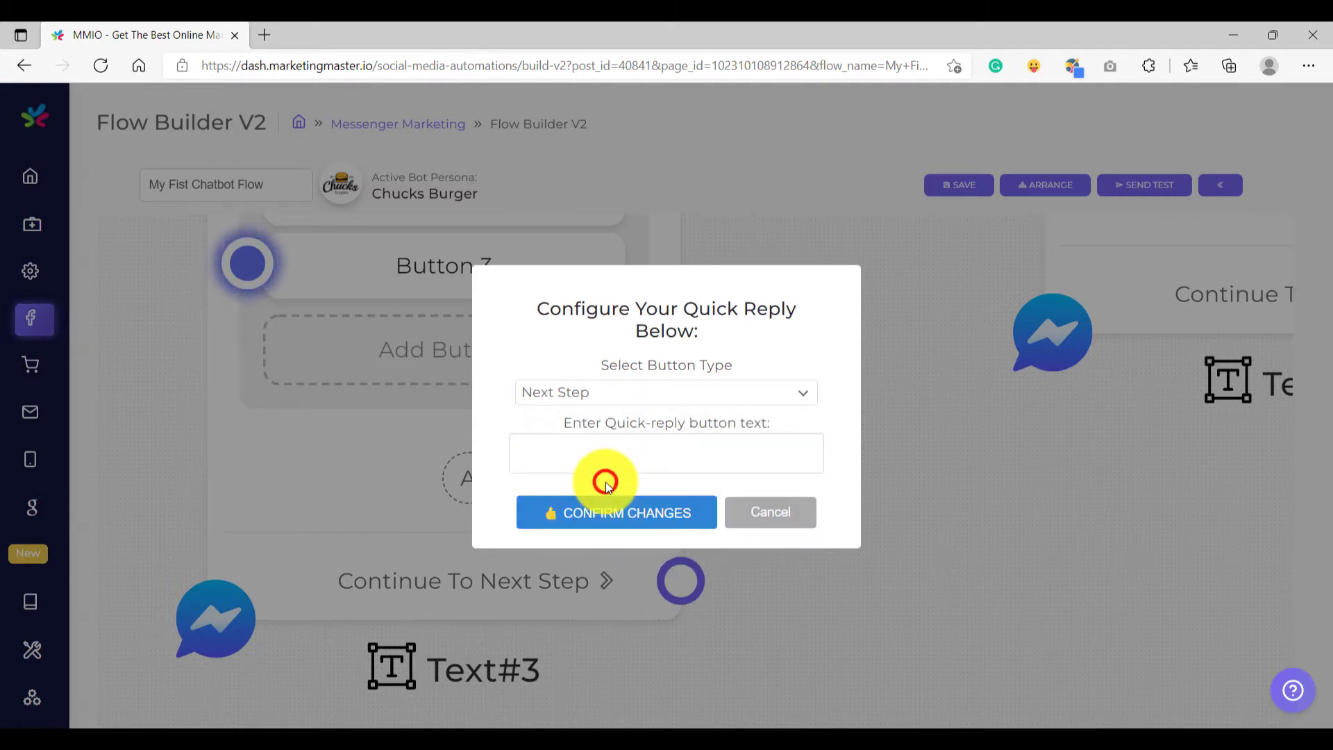
click(598, 462)
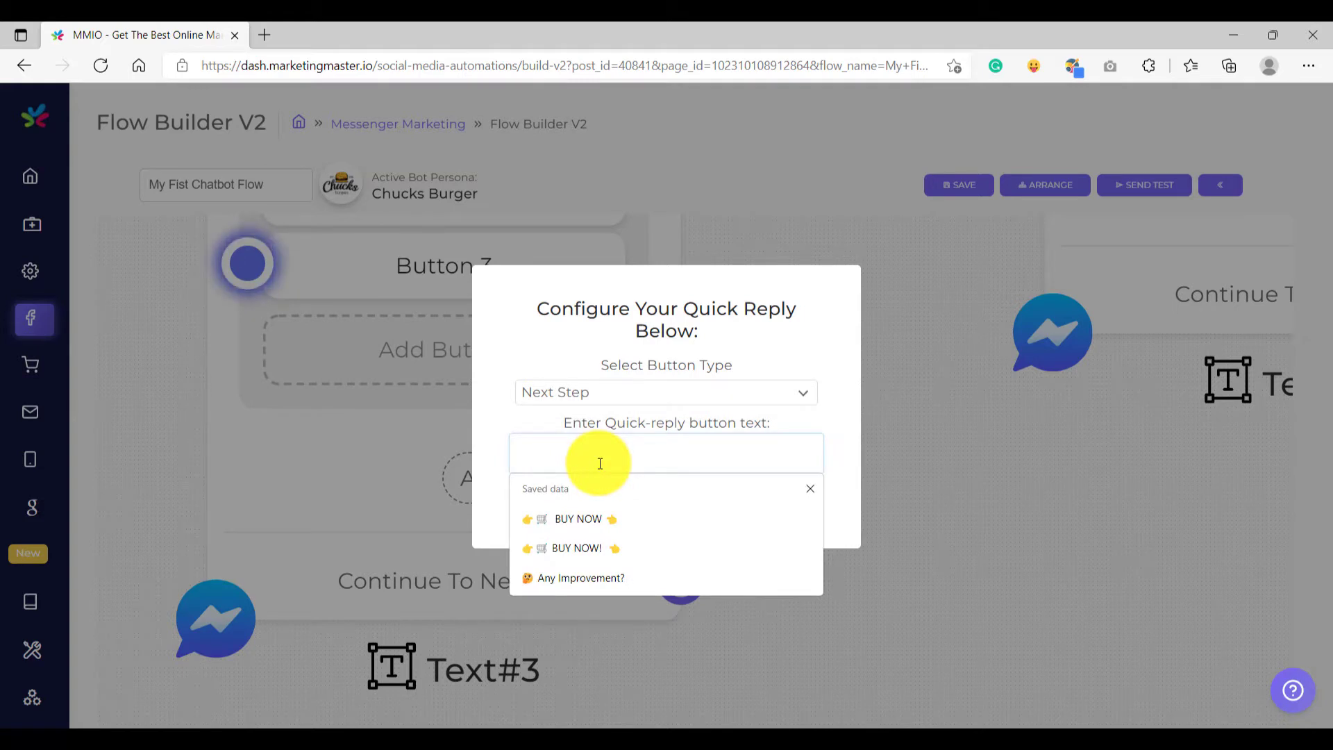
text(Next S)
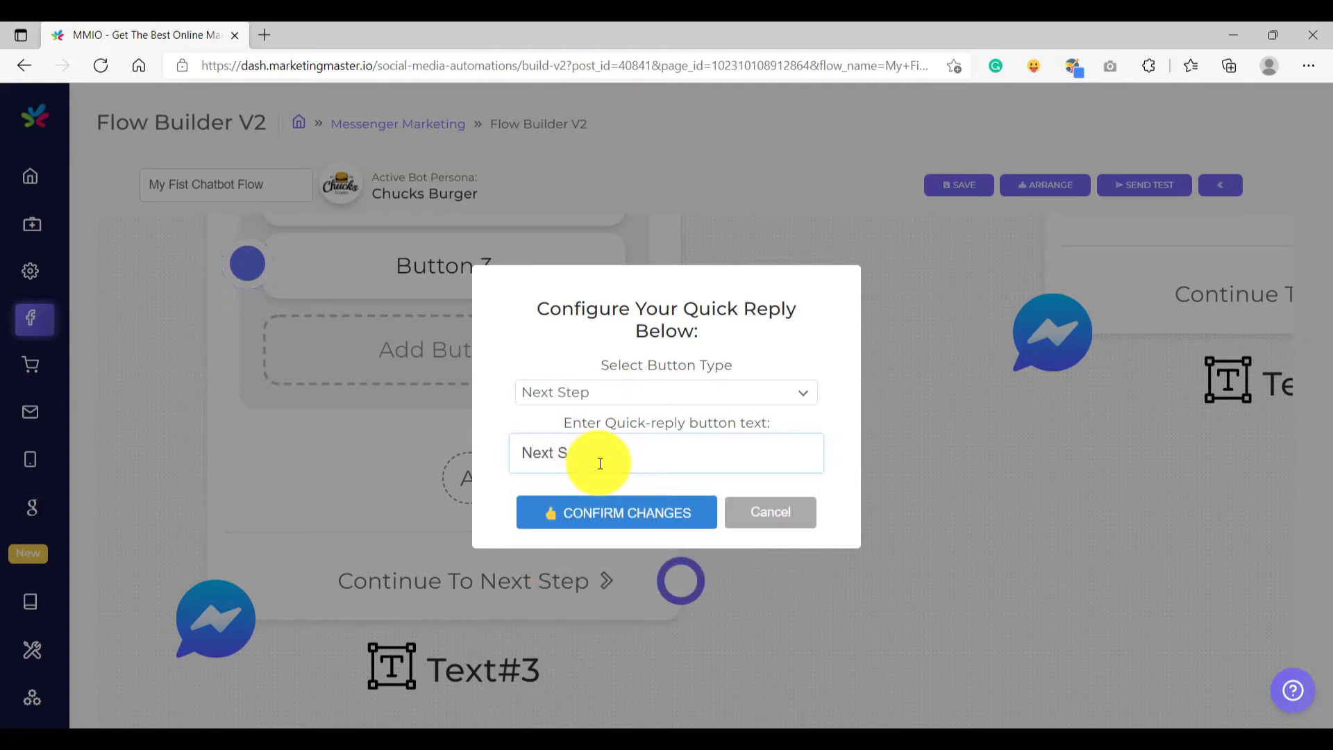
text(tep)
text(Quick Repl)
click(608, 511)
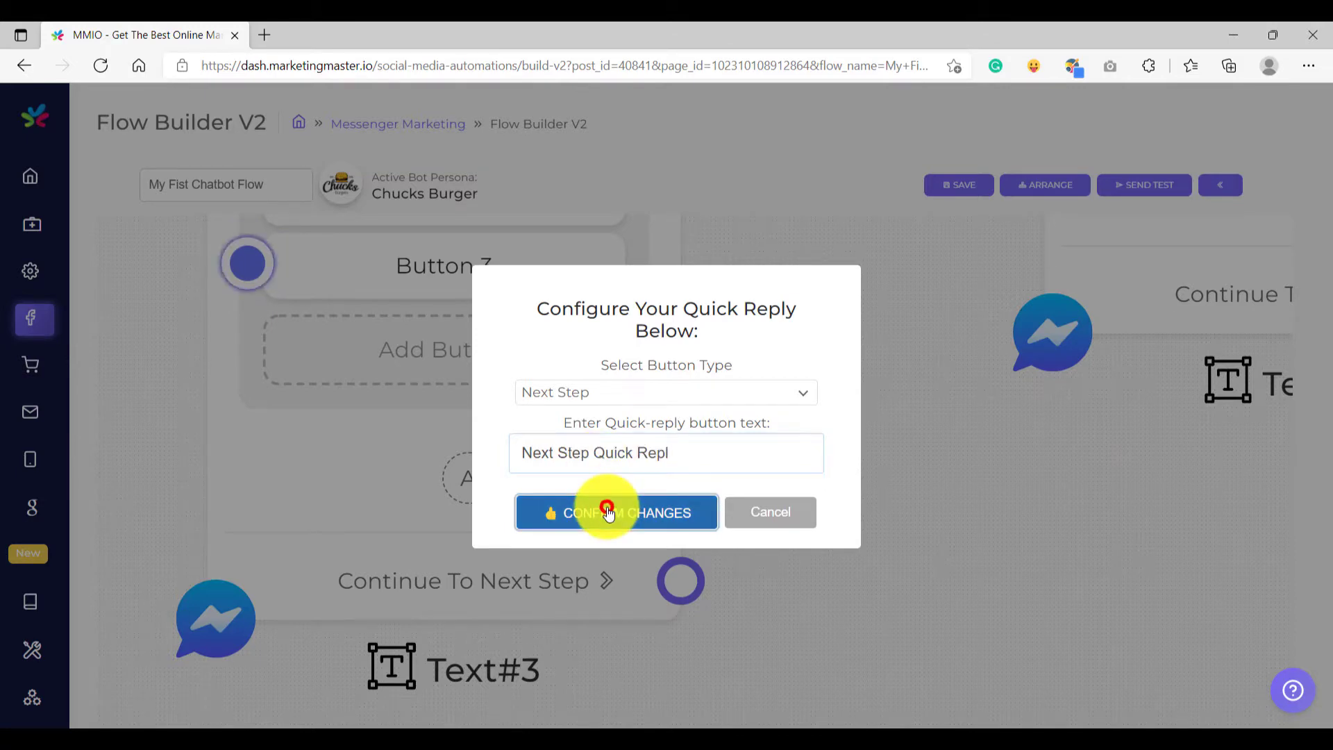
scroll(608, 509, down, 3)
Trim the quick reply label's extra words so it reads just 'Next Step', and save
click(563, 490)
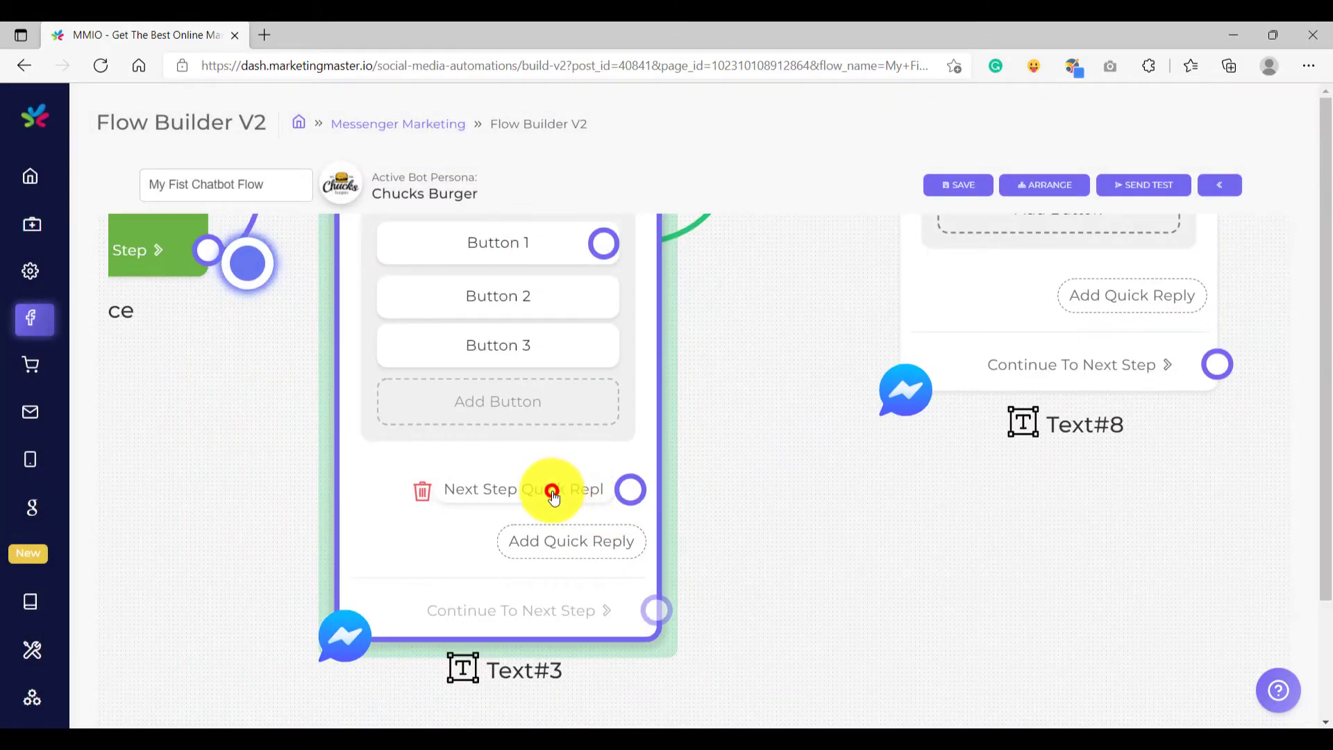
click(694, 452)
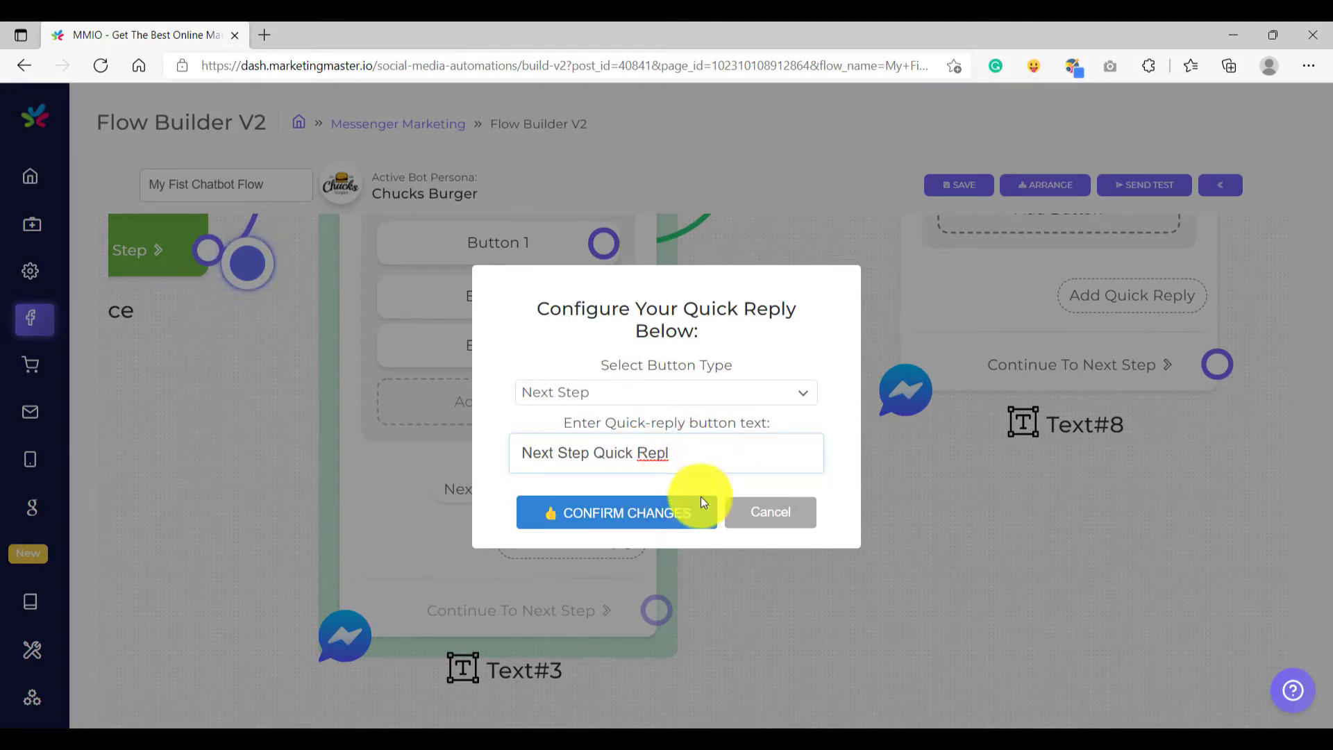
click(753, 510)
click(554, 501)
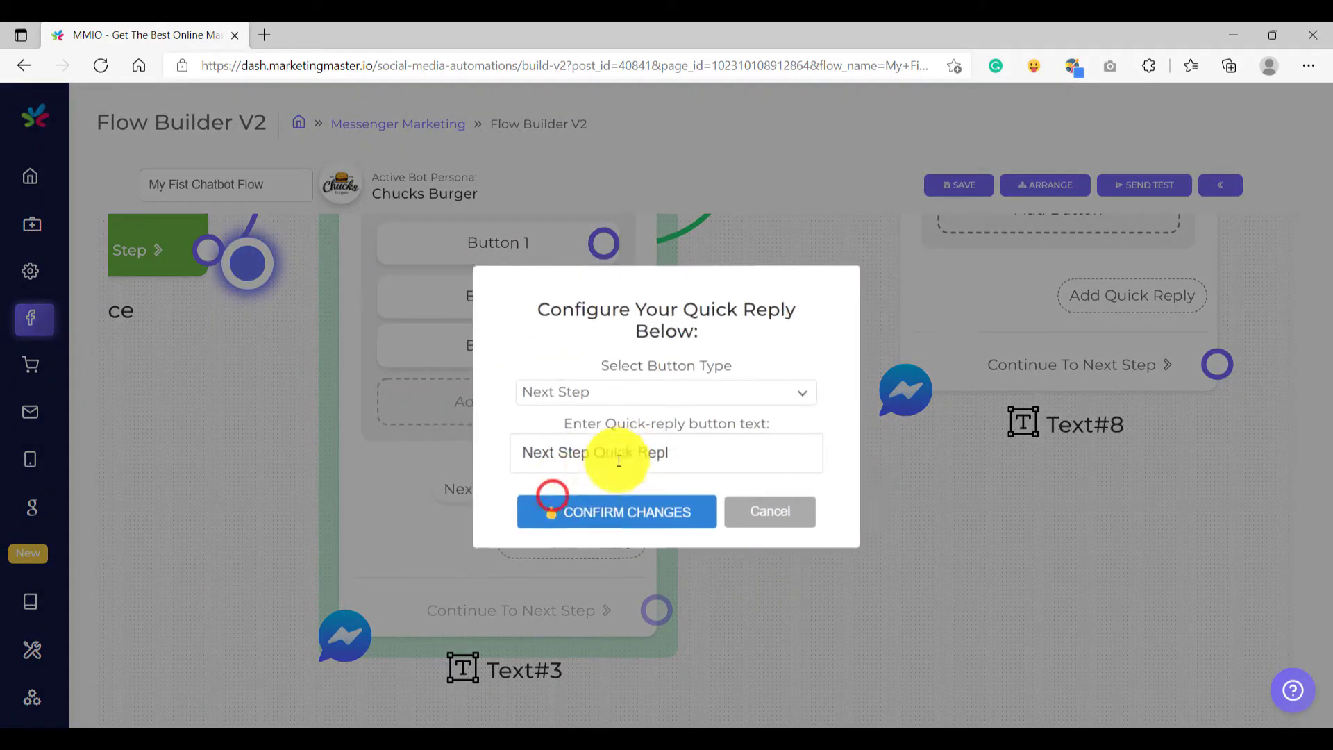
triple_click(685, 452)
click(706, 461)
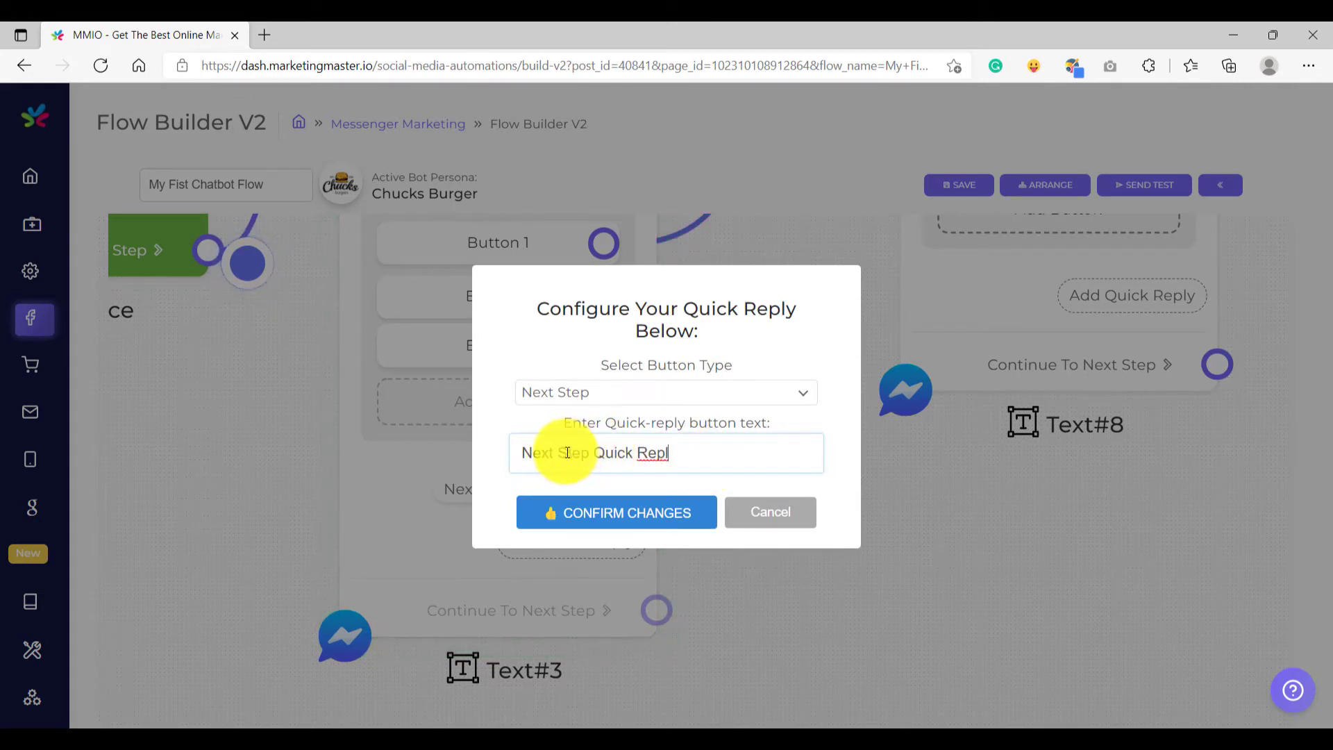
drag(589, 453, 684, 458)
key(BackSpace)
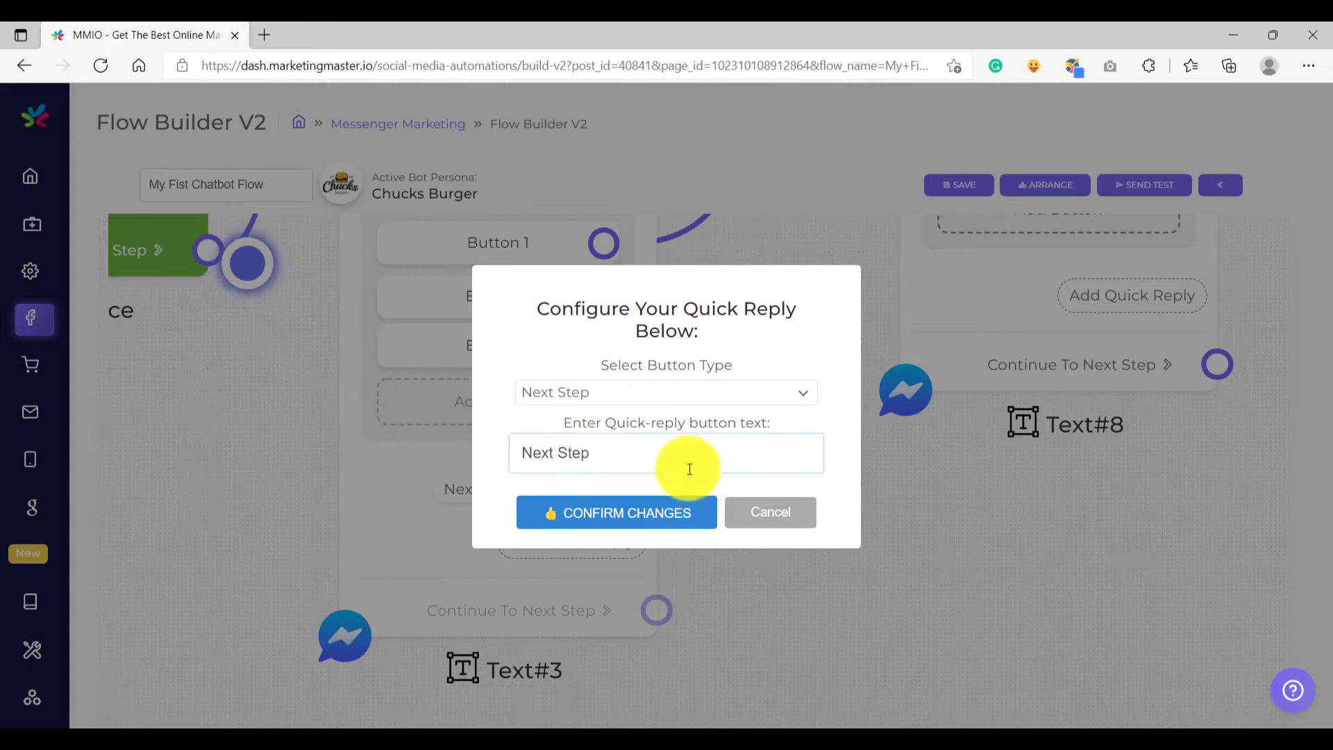
click(593, 513)
scroll(587, 510, up, 3)
scroll(585, 505, down, 3)
drag(733, 556, 695, 477)
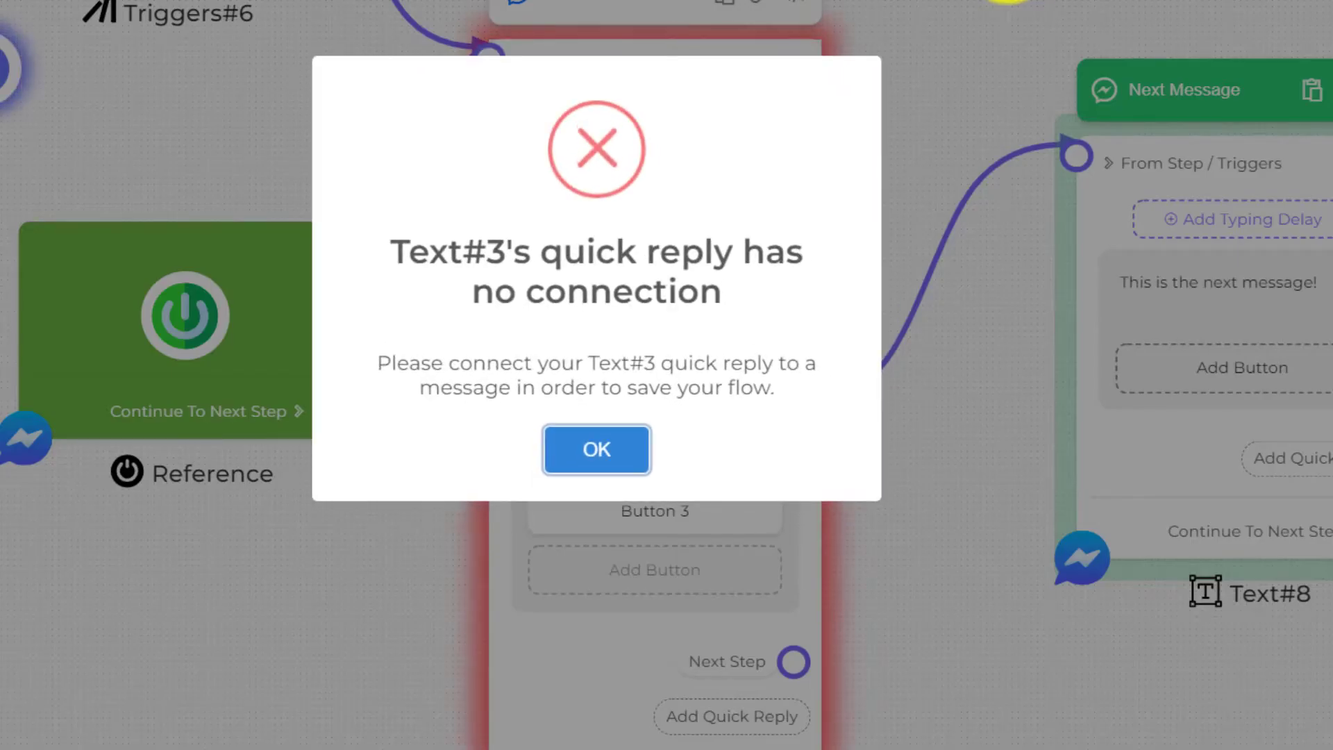
click(618, 459)
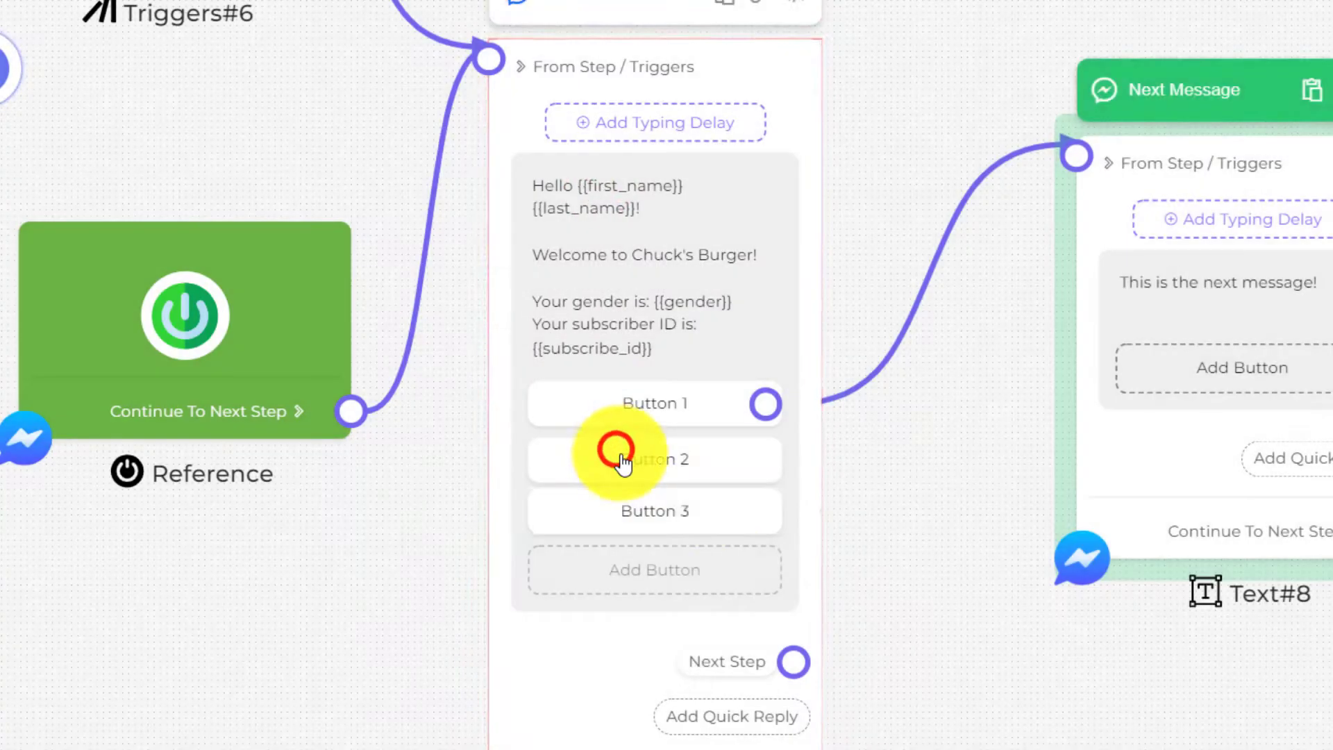
click(1097, 597)
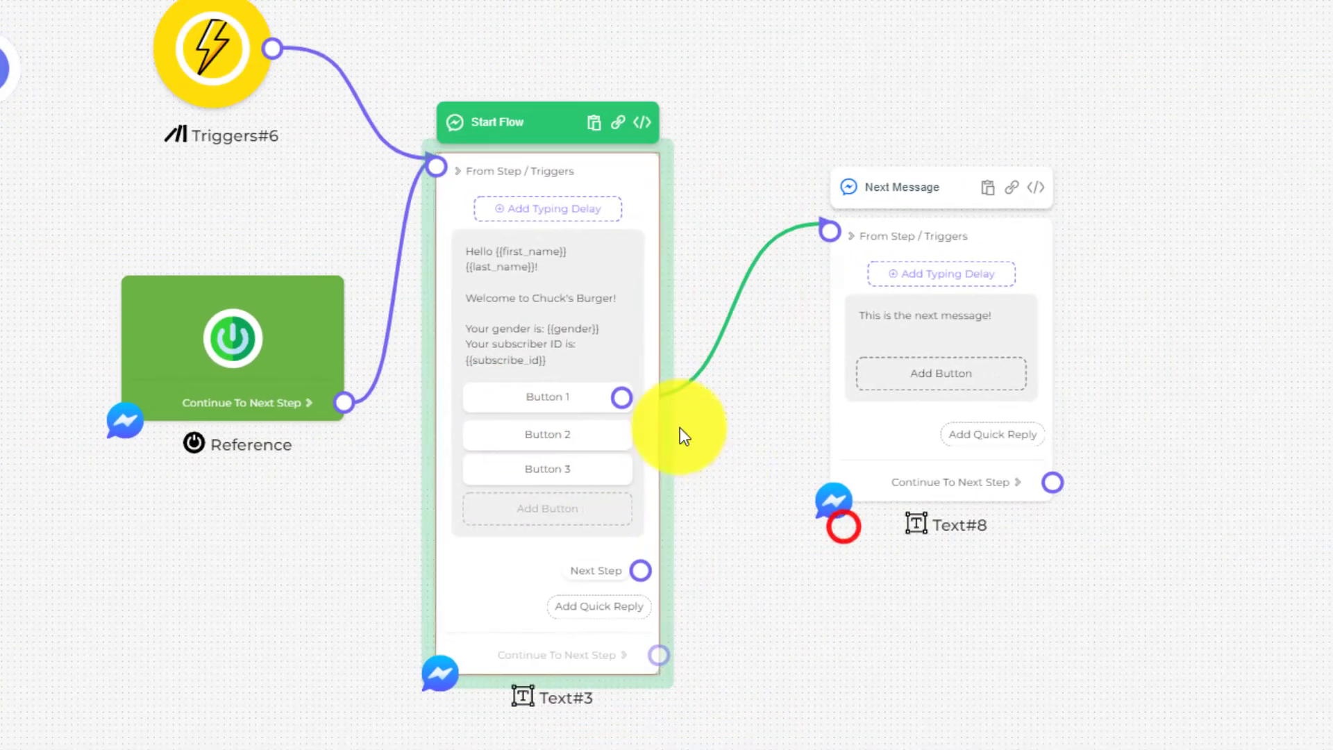
scroll(649, 408, up, 8)
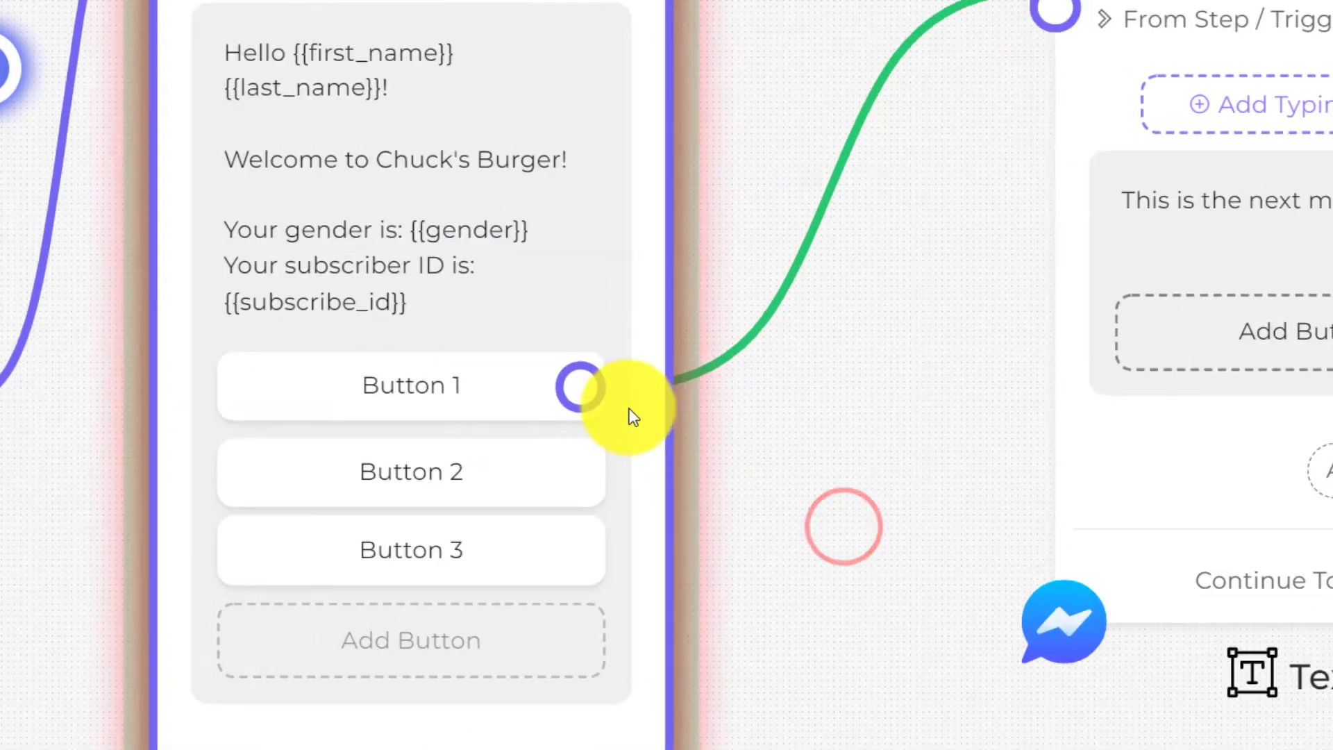
scroll(631, 409, down, 7)
drag(723, 618, 634, 410)
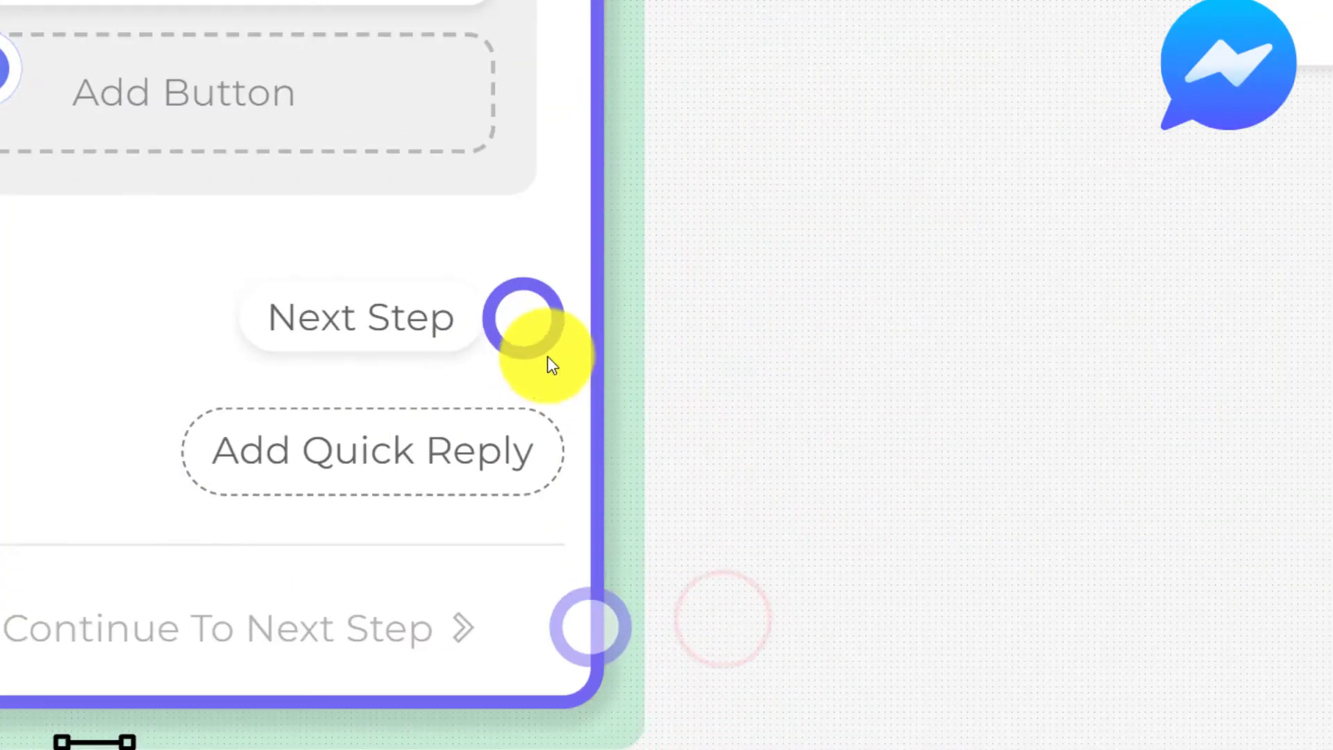
mouse_move(537, 370)
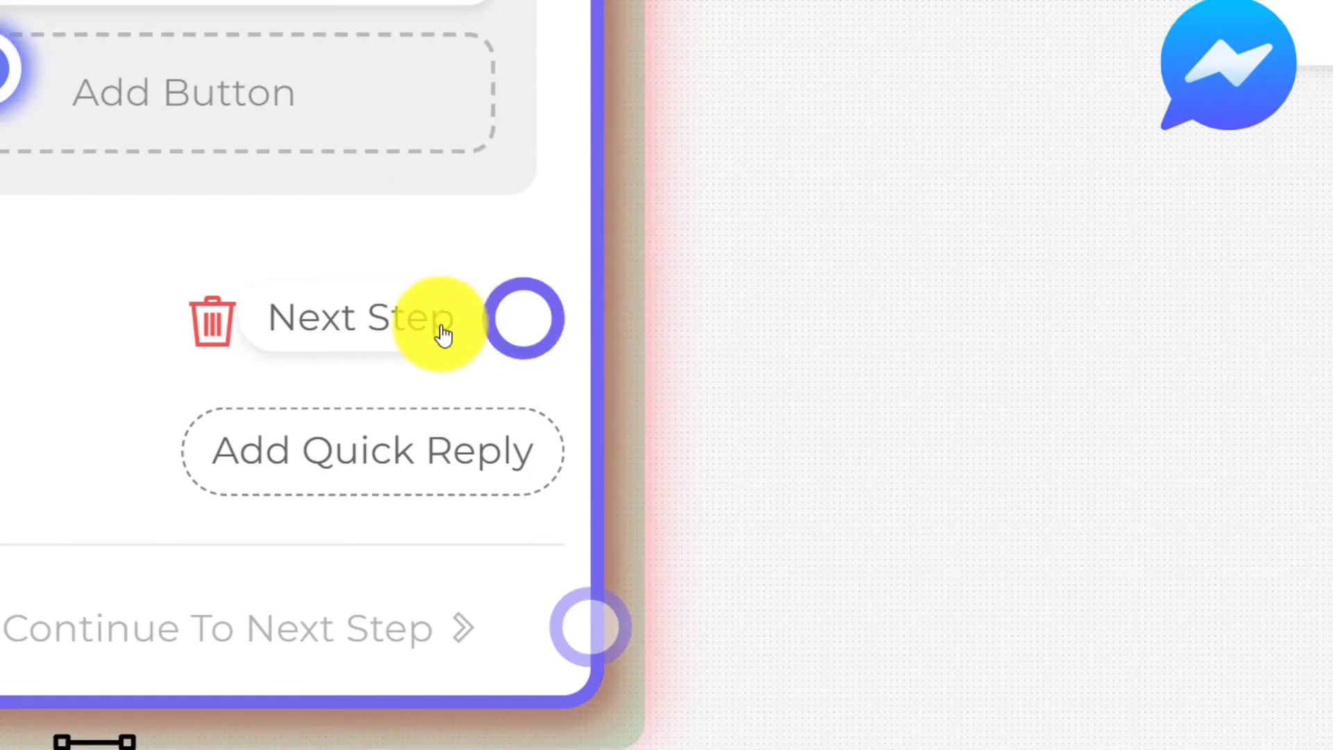
click(401, 322)
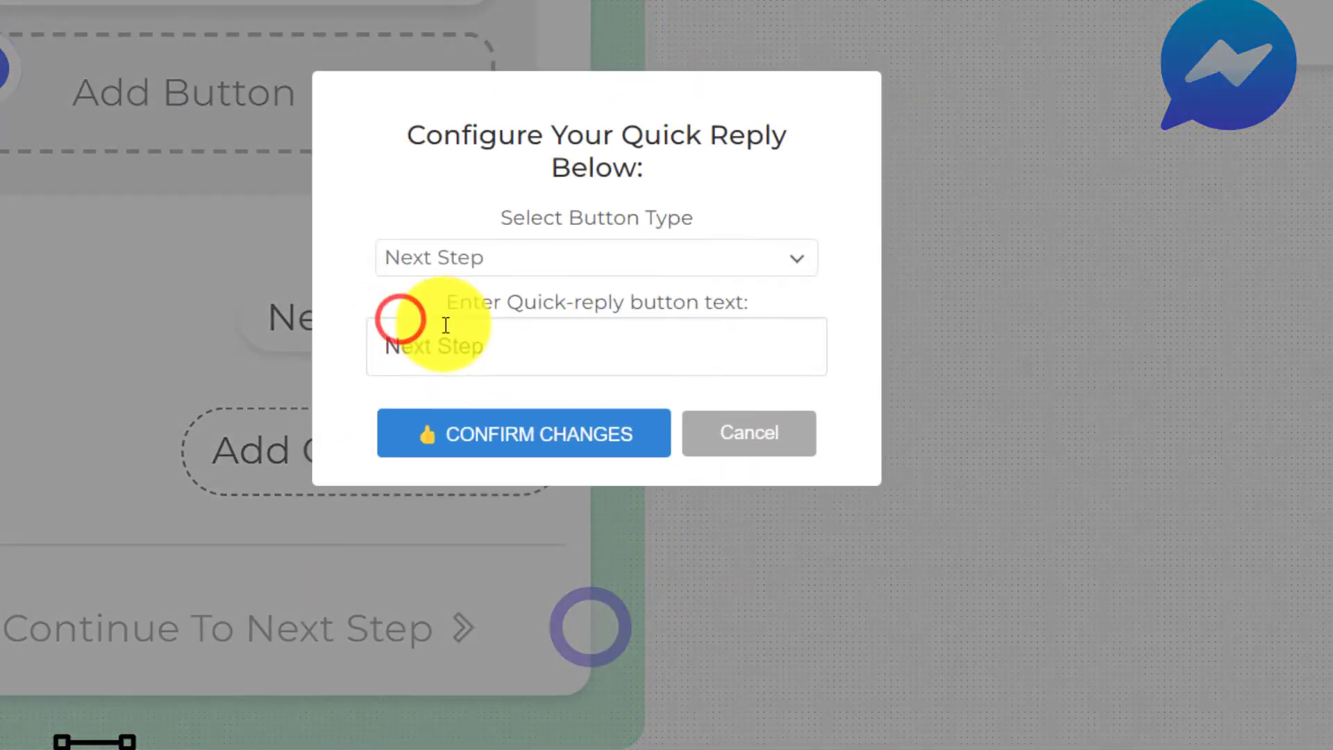
click(487, 257)
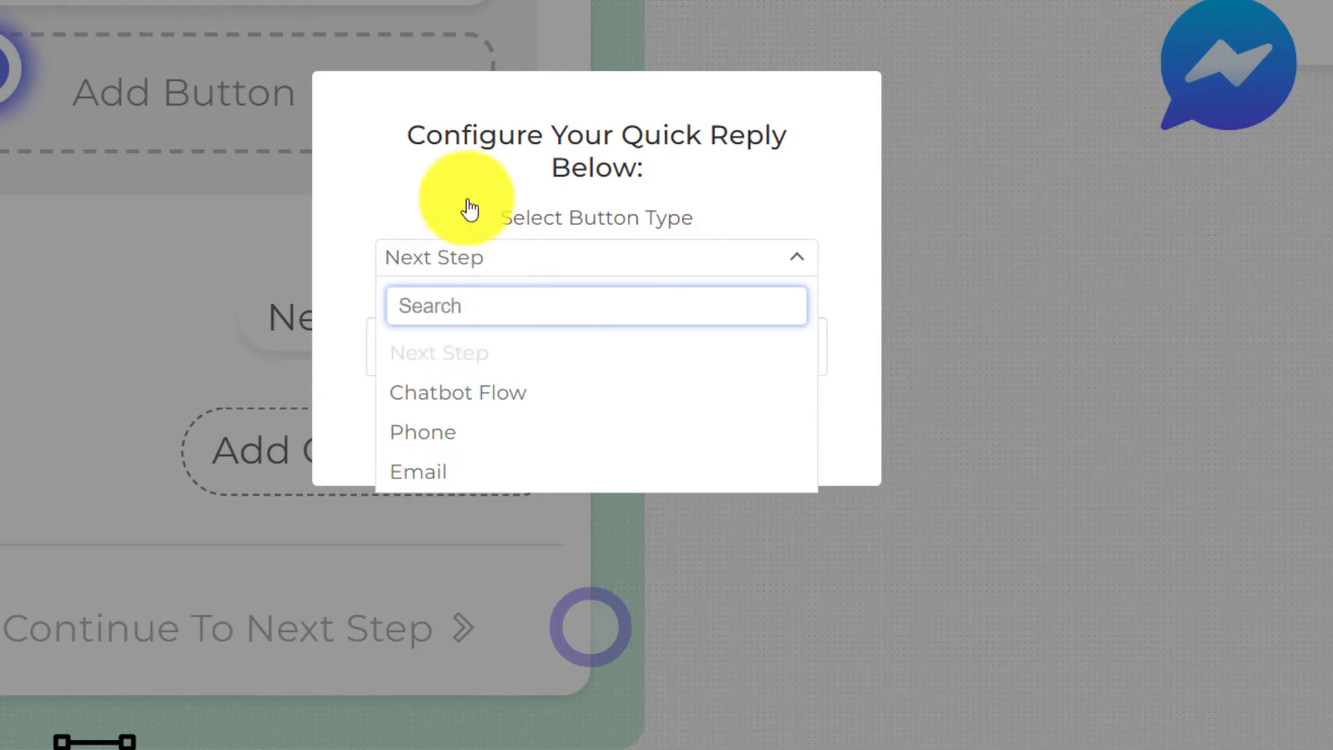
click(461, 166)
click(511, 431)
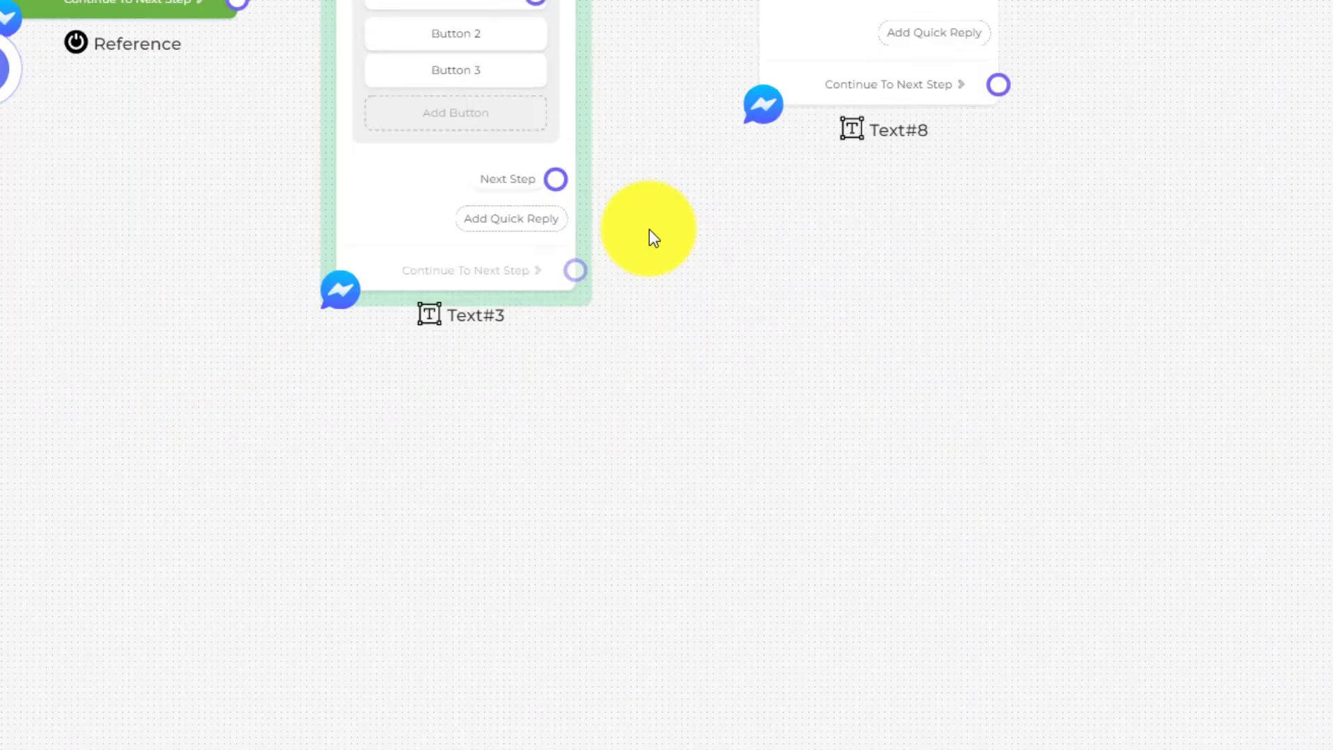
scroll(648, 229, down, 1)
drag(697, 232, 432, 393)
scroll(432, 393, up, 5)
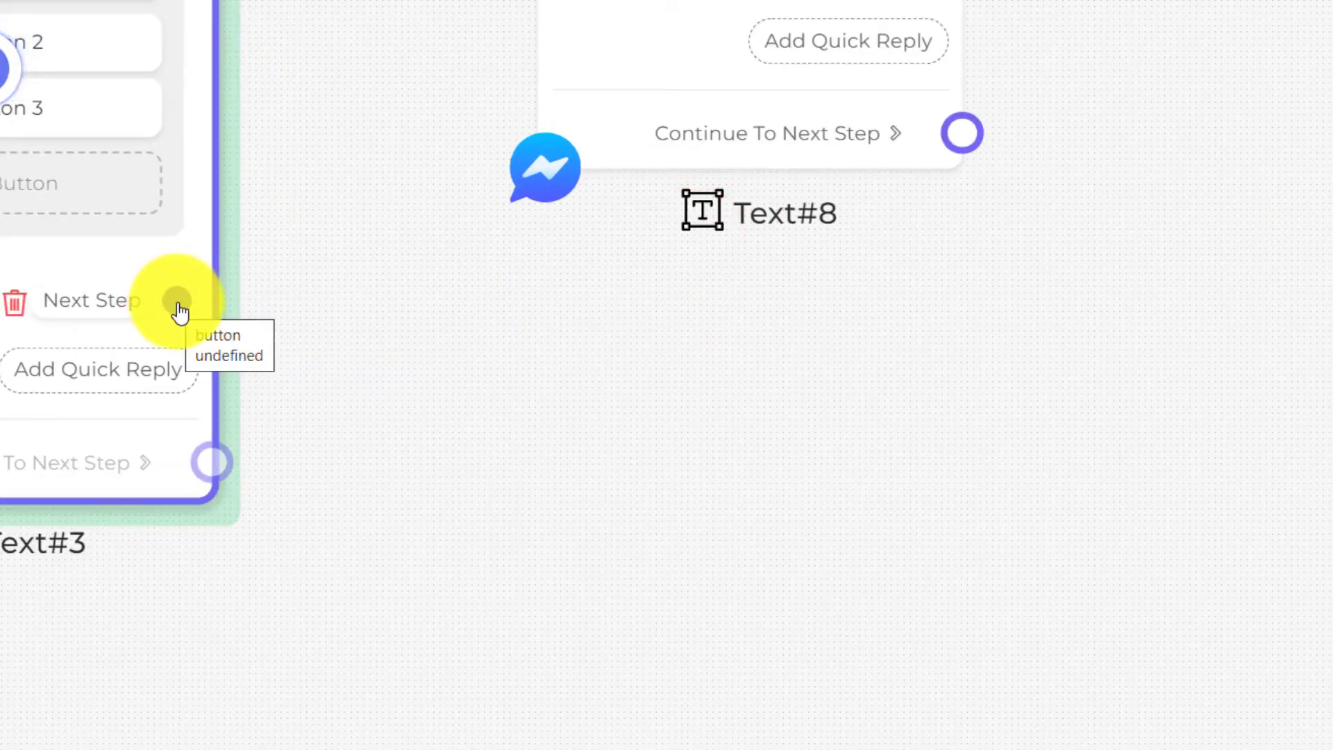
Link the Next Step reply to a new text node, Text#15
drag(180, 310, 690, 529)
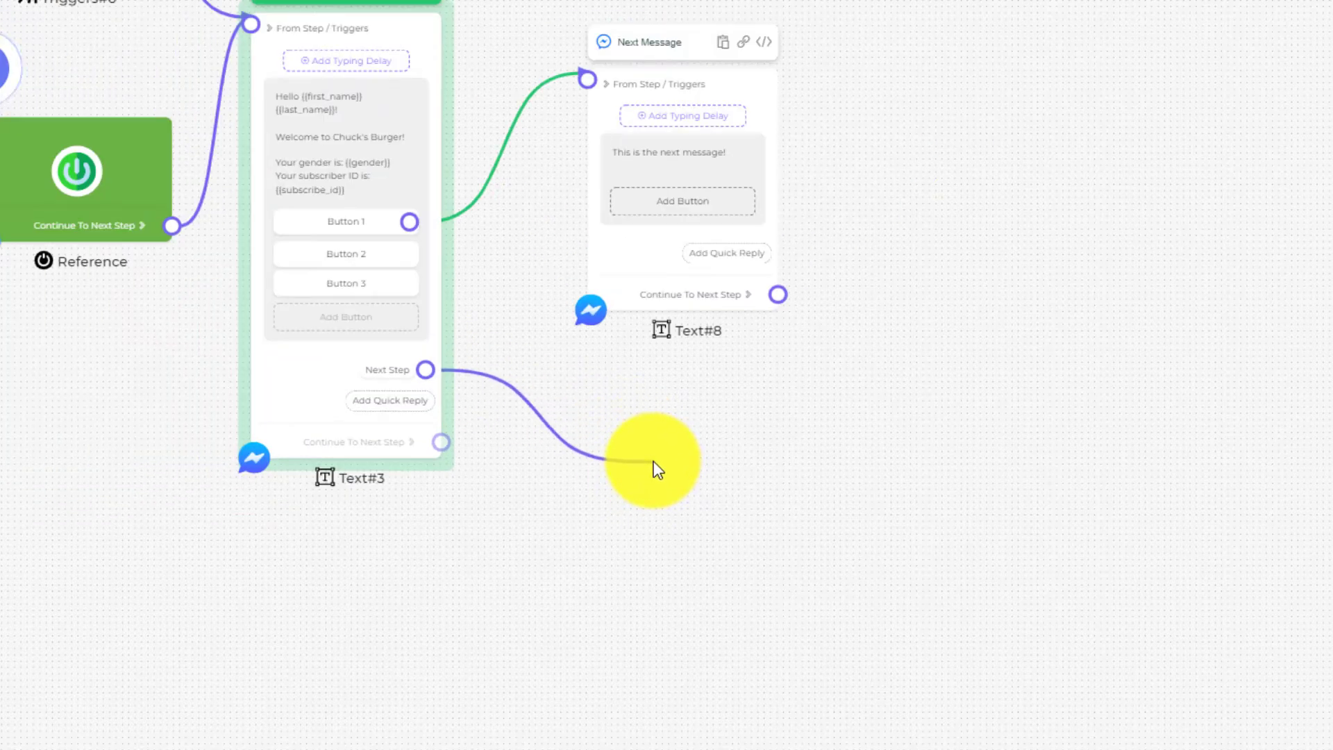
drag(652, 461, 653, 461)
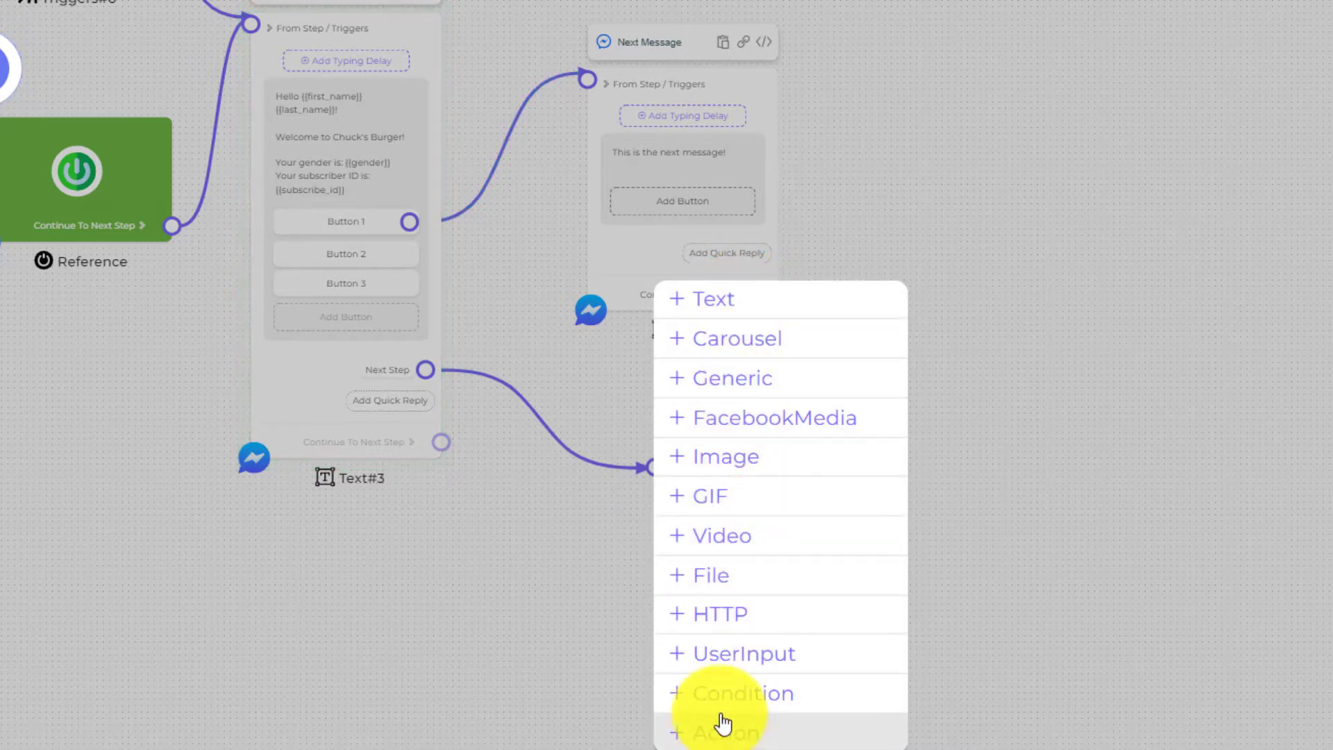
click(740, 311)
Rearrange the Next Message, Text#15 and Text#8 nodes on the canvas
drag(723, 94, 785, 43)
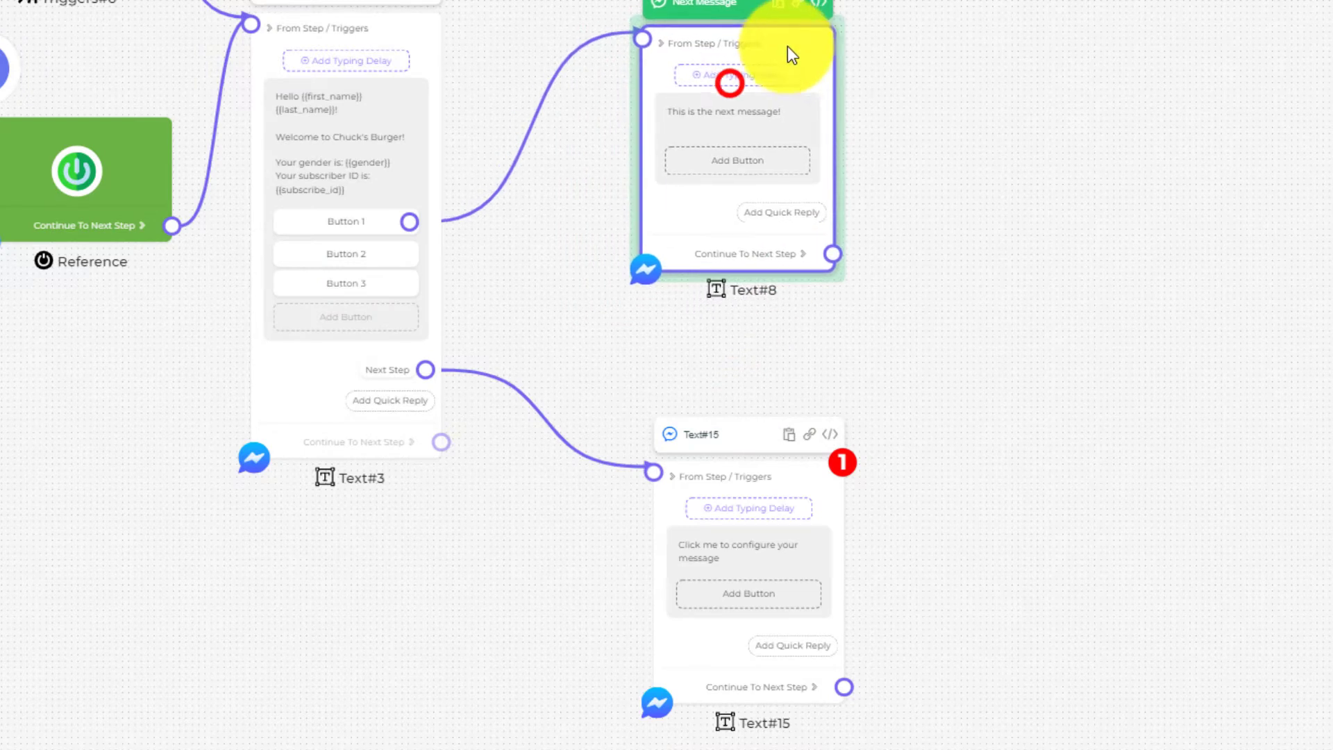
scroll(911, 144, down, 3)
drag(948, 147, 876, 327)
drag(740, 248, 781, 152)
drag(709, 179, 643, 193)
drag(745, 532, 708, 410)
drag(698, 166, 687, 146)
click(779, 154)
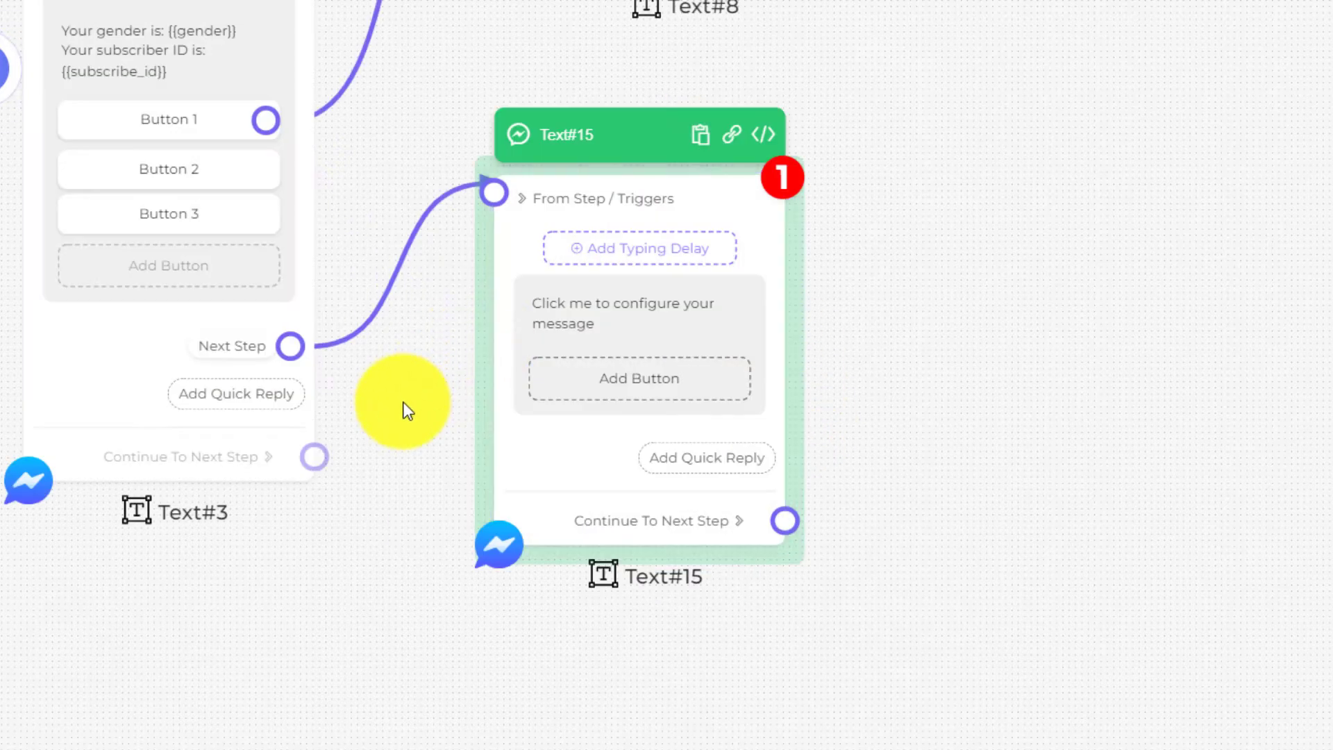
scroll(407, 411, down, 1)
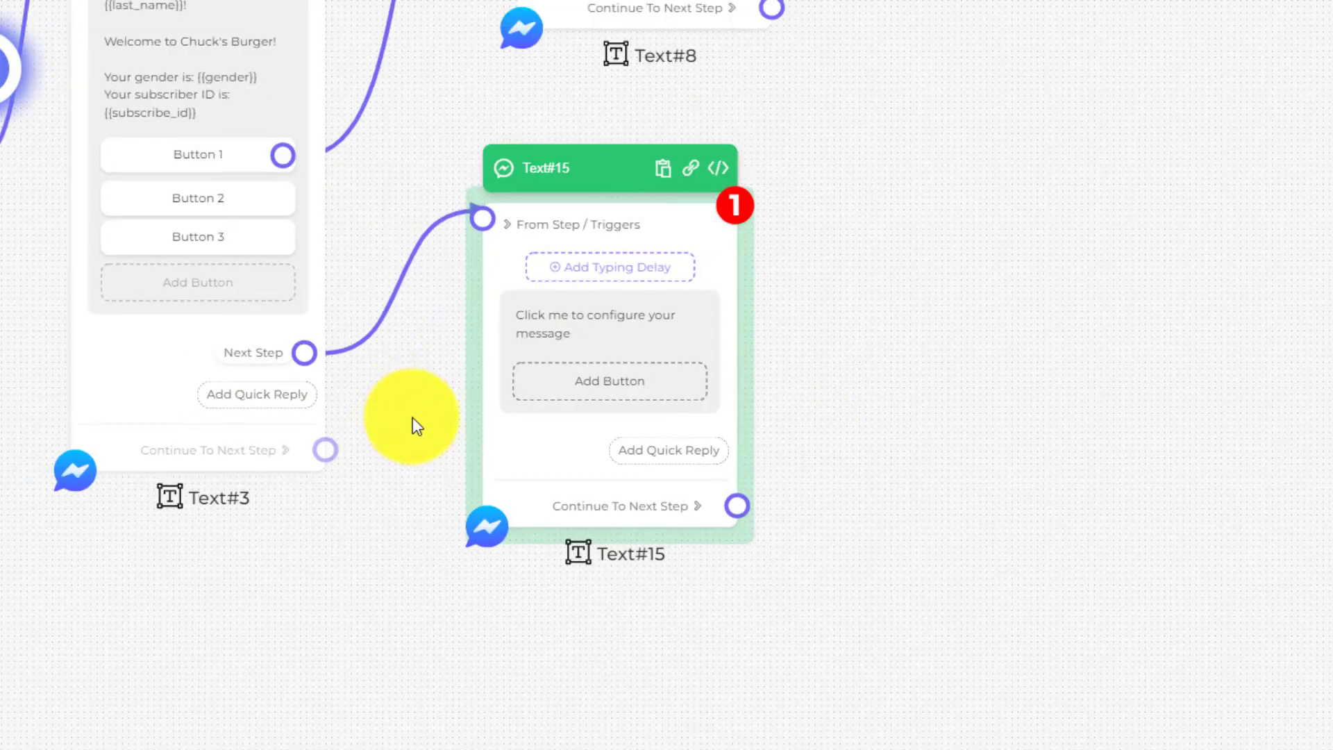
drag(410, 413, 519, 335)
click(358, 328)
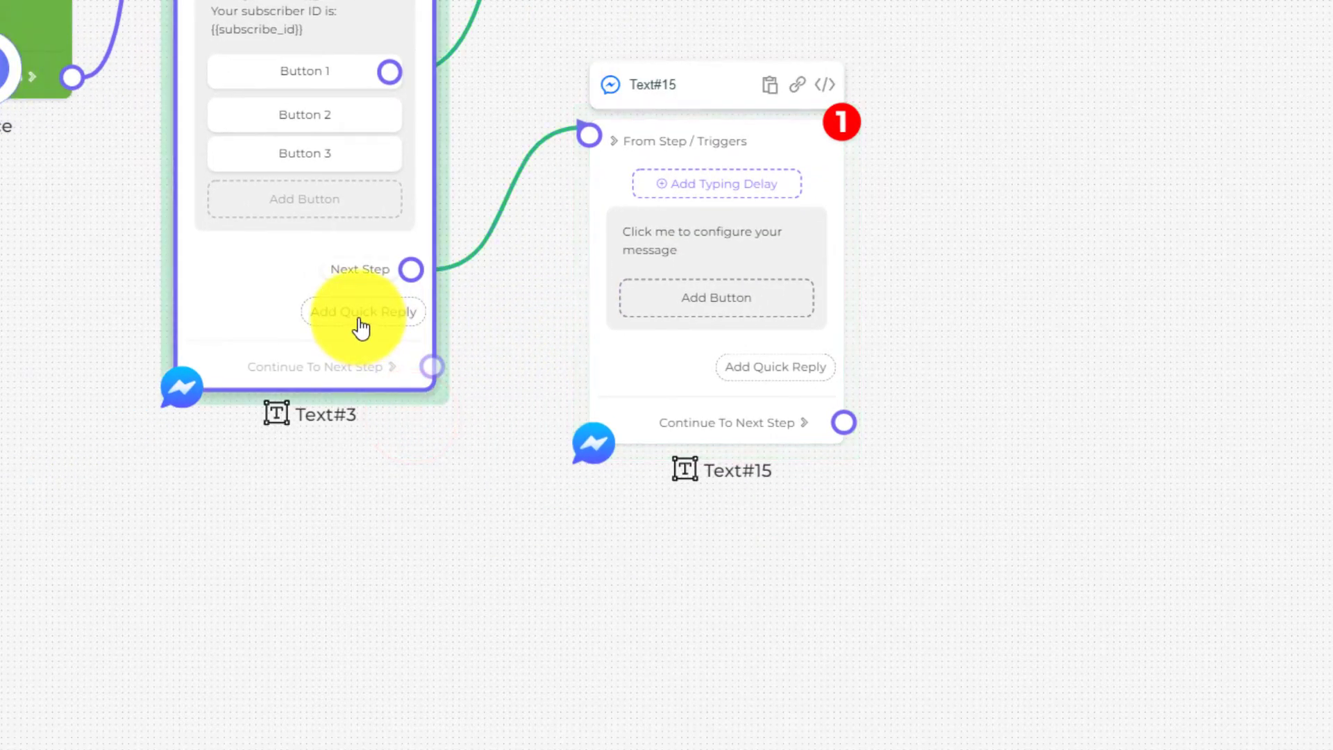
Add an Email-type quick reply to Text#3
click(359, 314)
click(463, 289)
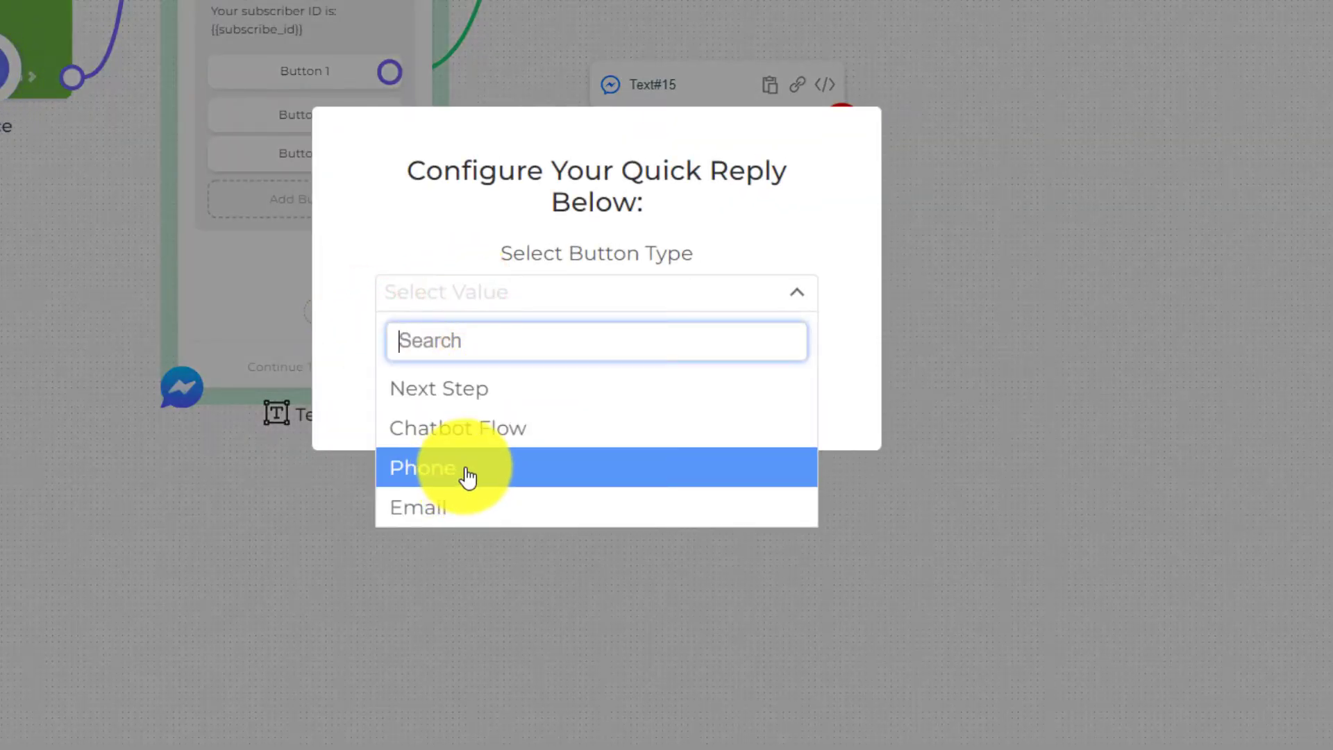
click(472, 513)
click(510, 383)
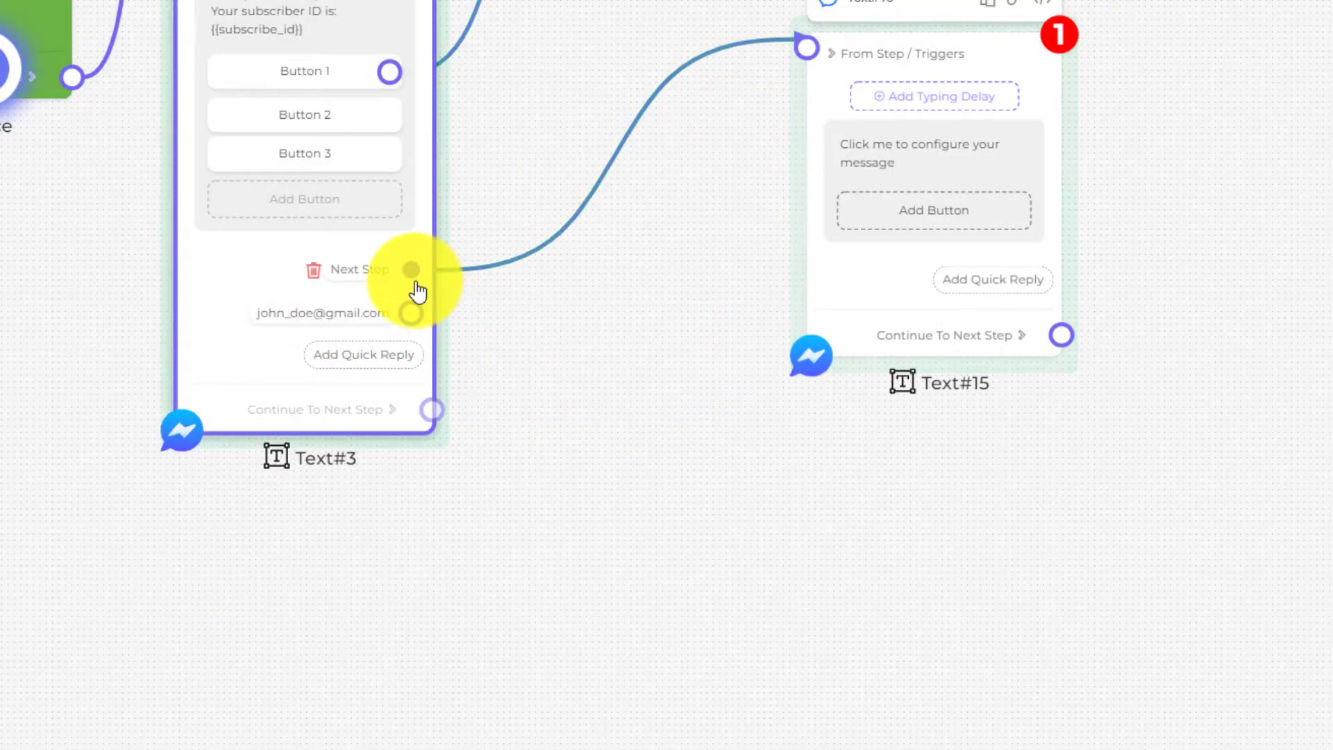
Link the email reply to a new text node, Text#17
scroll(392, 262, up, 3)
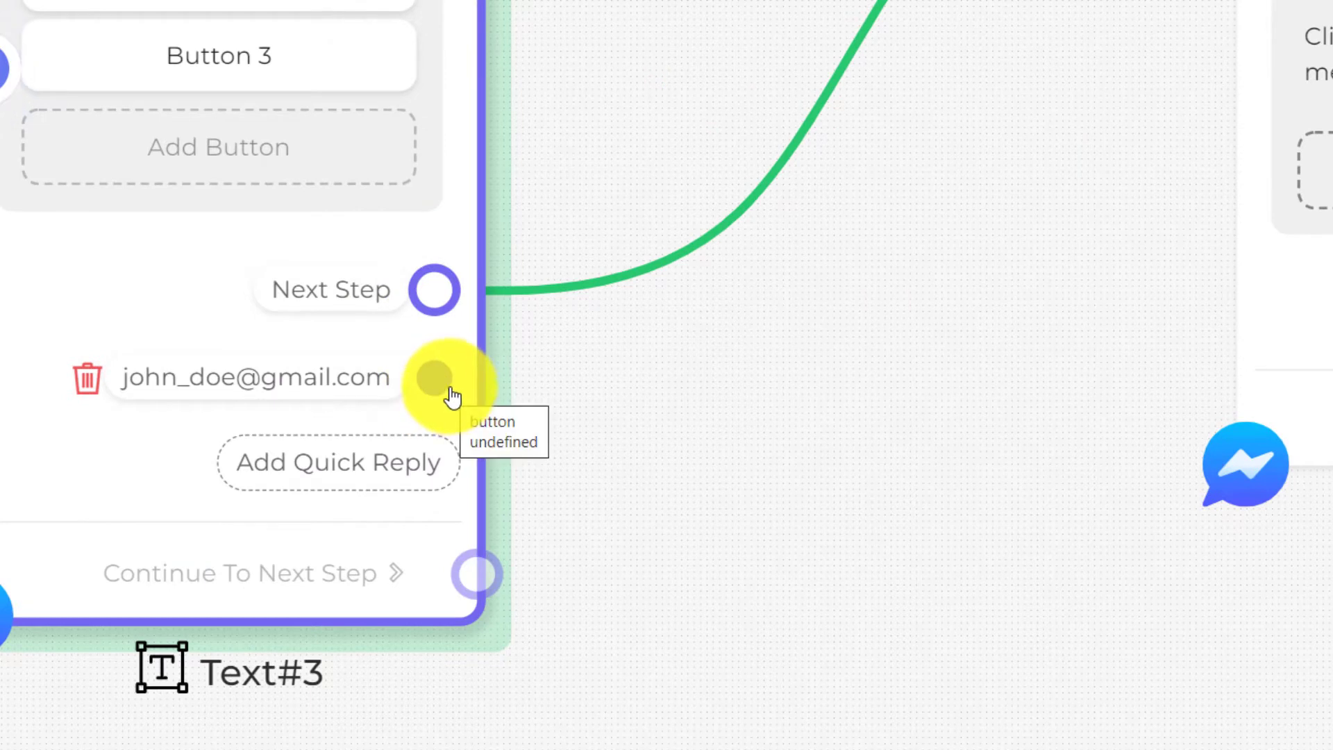
scroll(465, 389, down, 4)
drag(653, 480, 623, 362)
drag(431, 269, 813, 419)
click(799, 298)
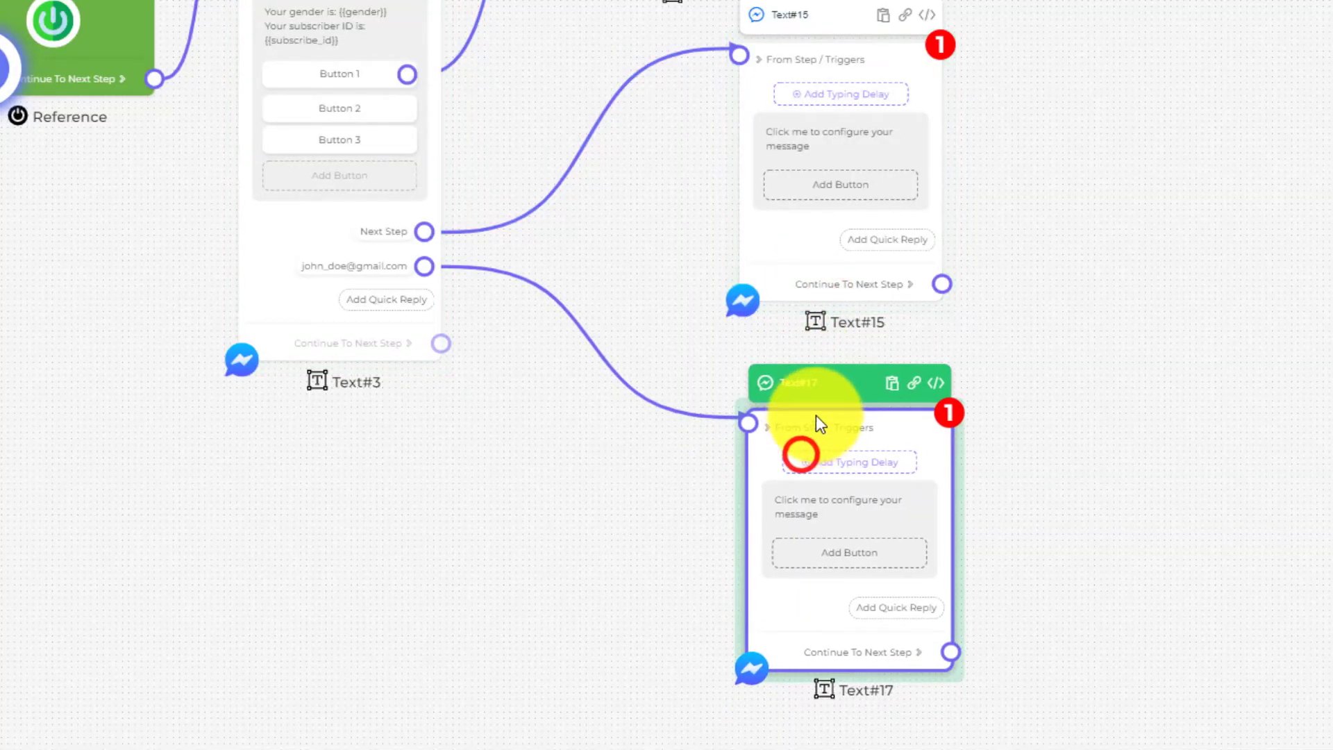
drag(1093, 211, 851, 295)
scroll(797, 141, up, 4)
mouse_move(585, 121)
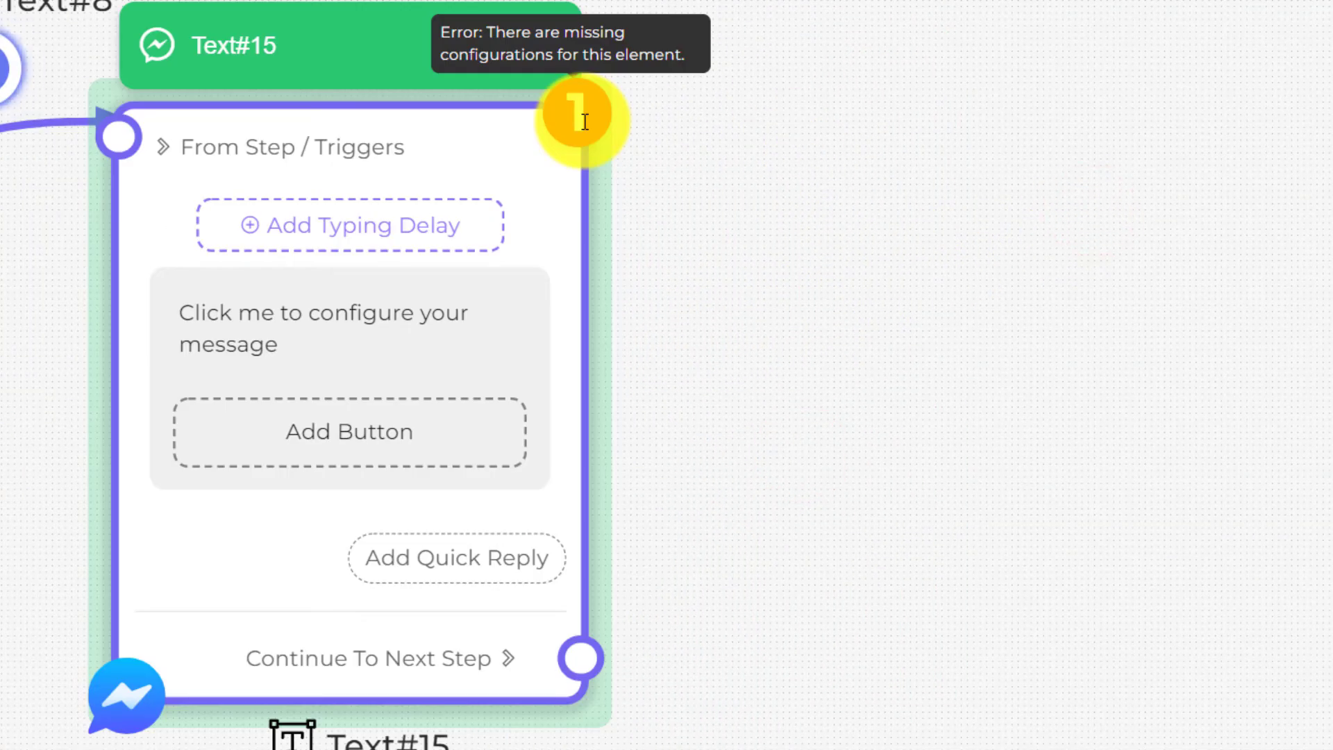
Inspect Text#17's error, then bring Text#3 back into view
scroll(582, 127, down, 4)
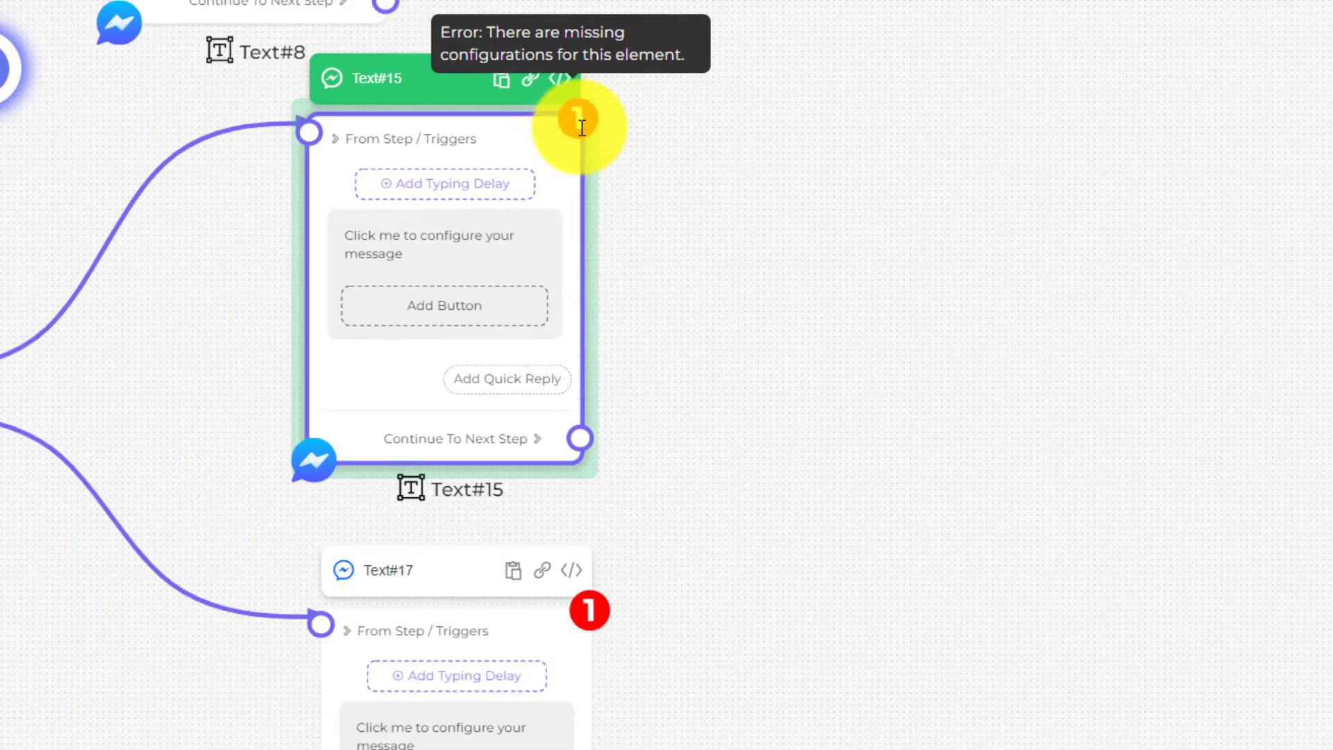
drag(685, 550, 804, 306)
click(697, 387)
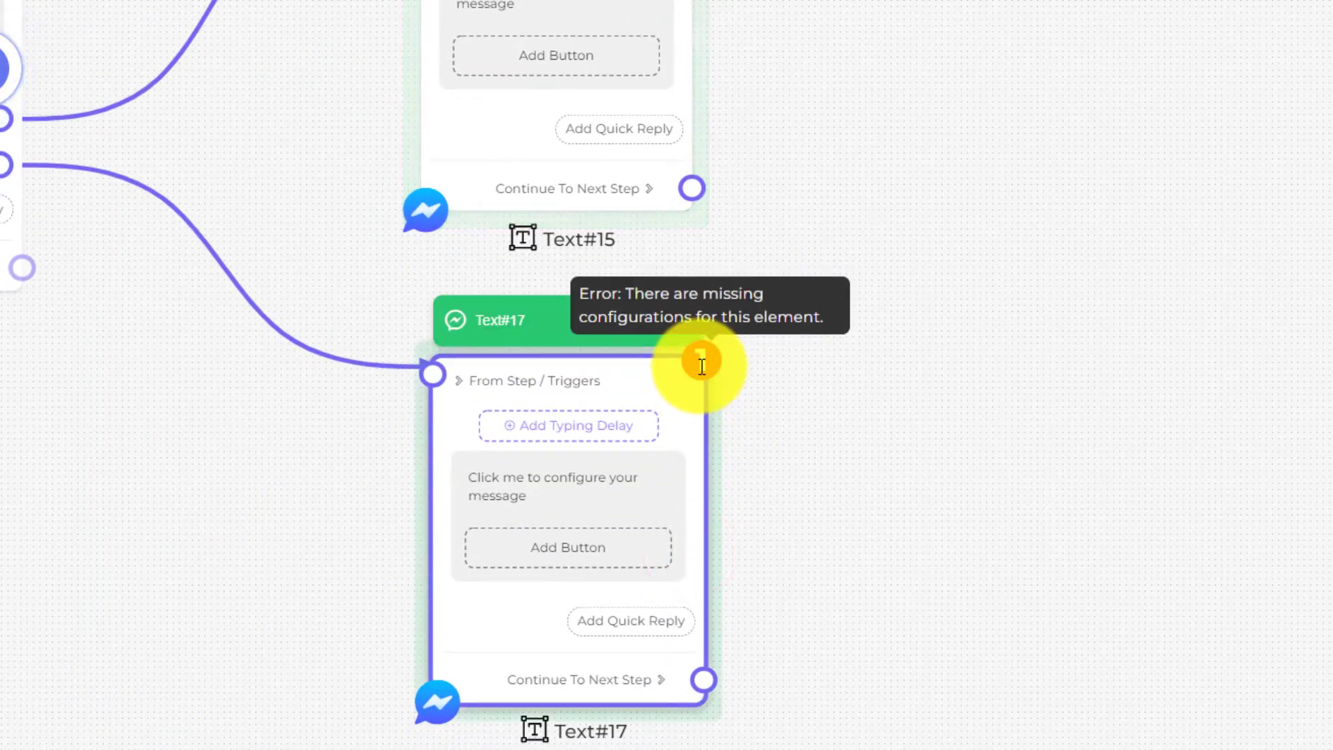
scroll(706, 386, up, 1)
scroll(707, 386, down, 3)
drag(818, 408, 1034, 309)
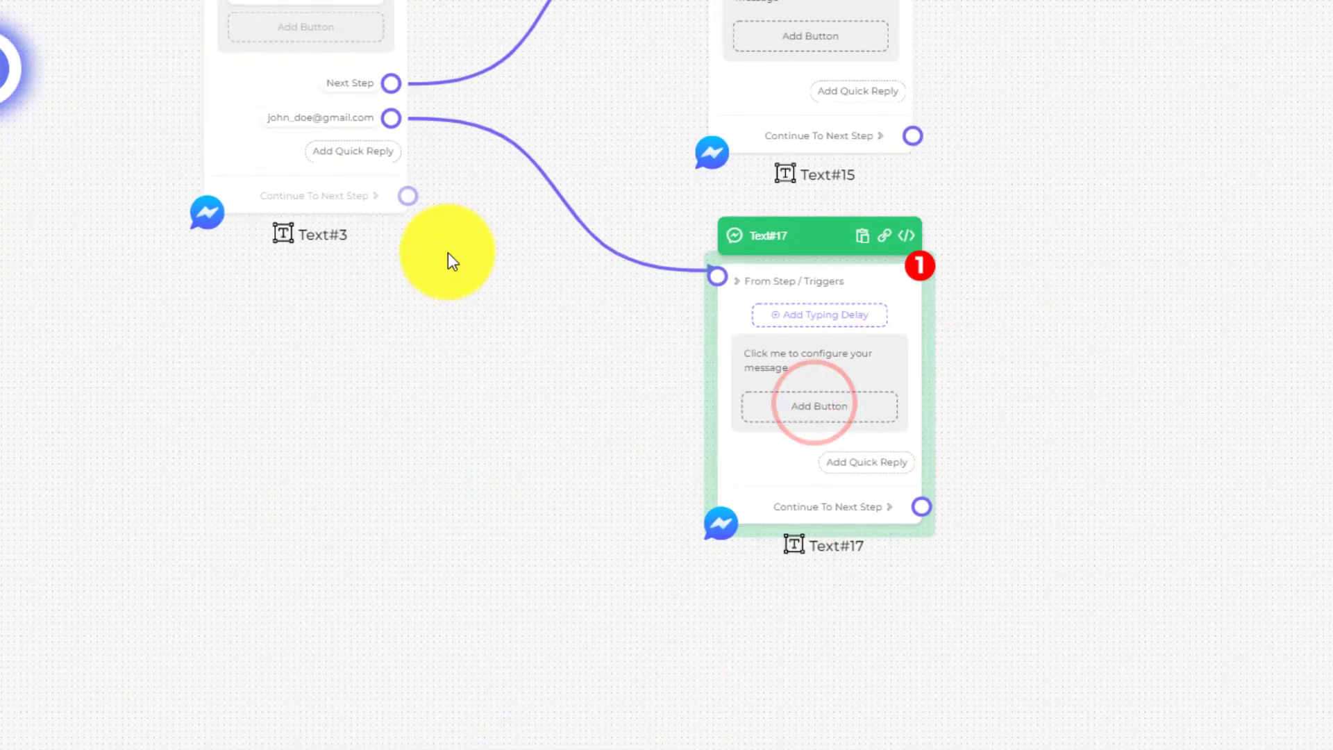
drag(447, 257, 506, 363)
scroll(410, 313, up, 3)
Add a Phone-type quick reply to Text#3 and link it to a new text node
click(417, 287)
click(417, 290)
click(427, 466)
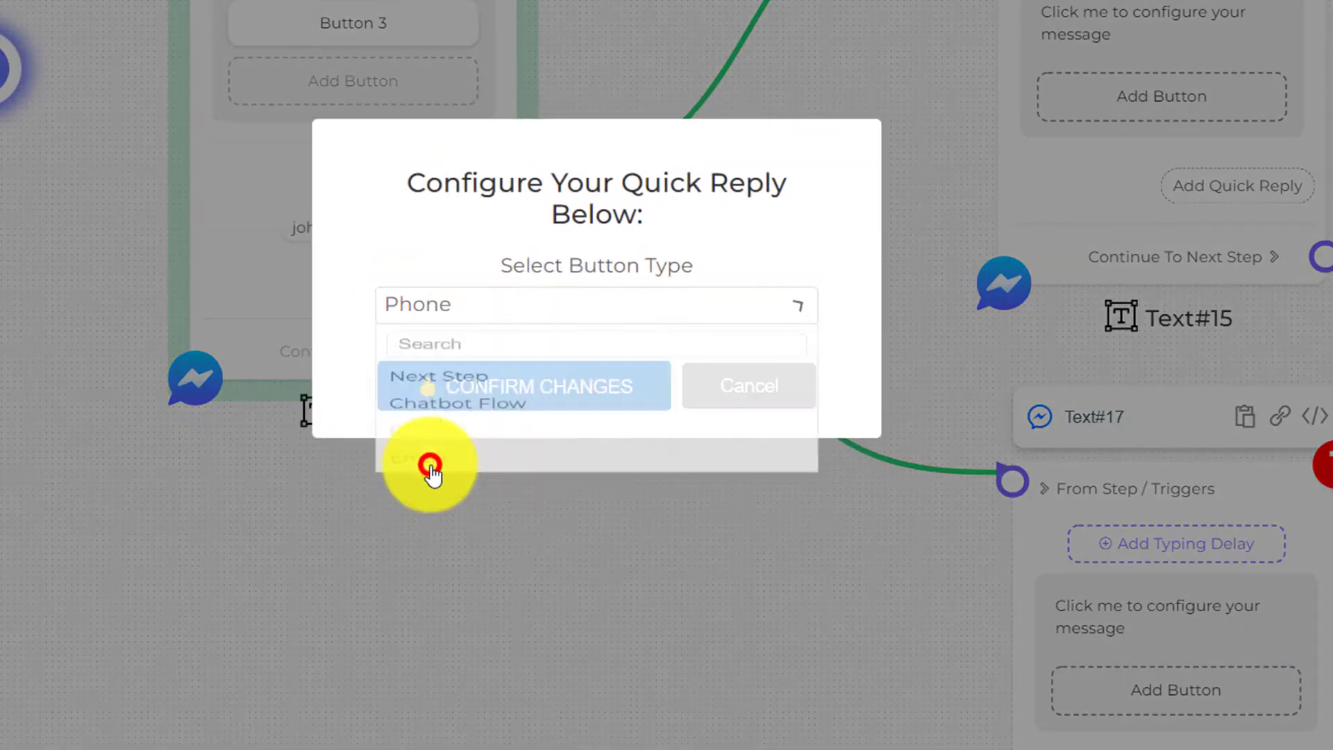
click(461, 386)
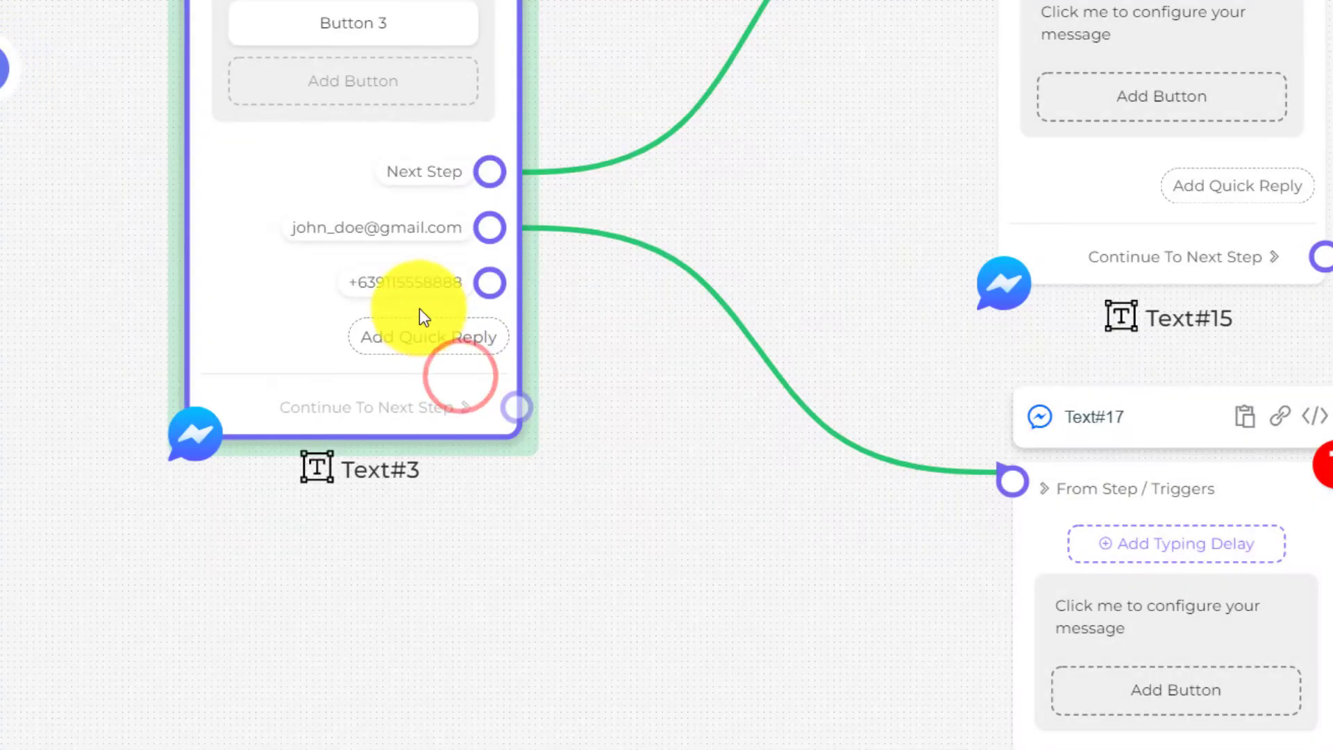
scroll(827, 566, down, 2)
drag(508, 83, 725, 641)
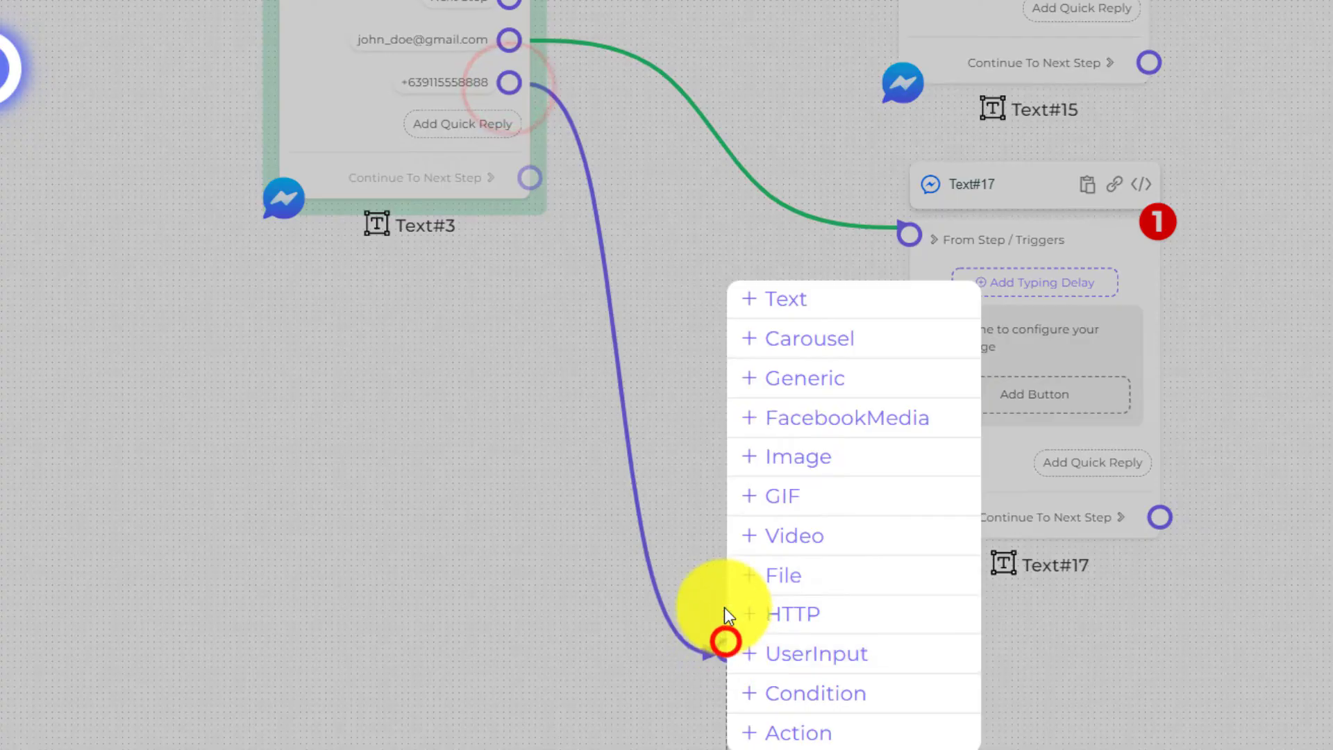
click(796, 300)
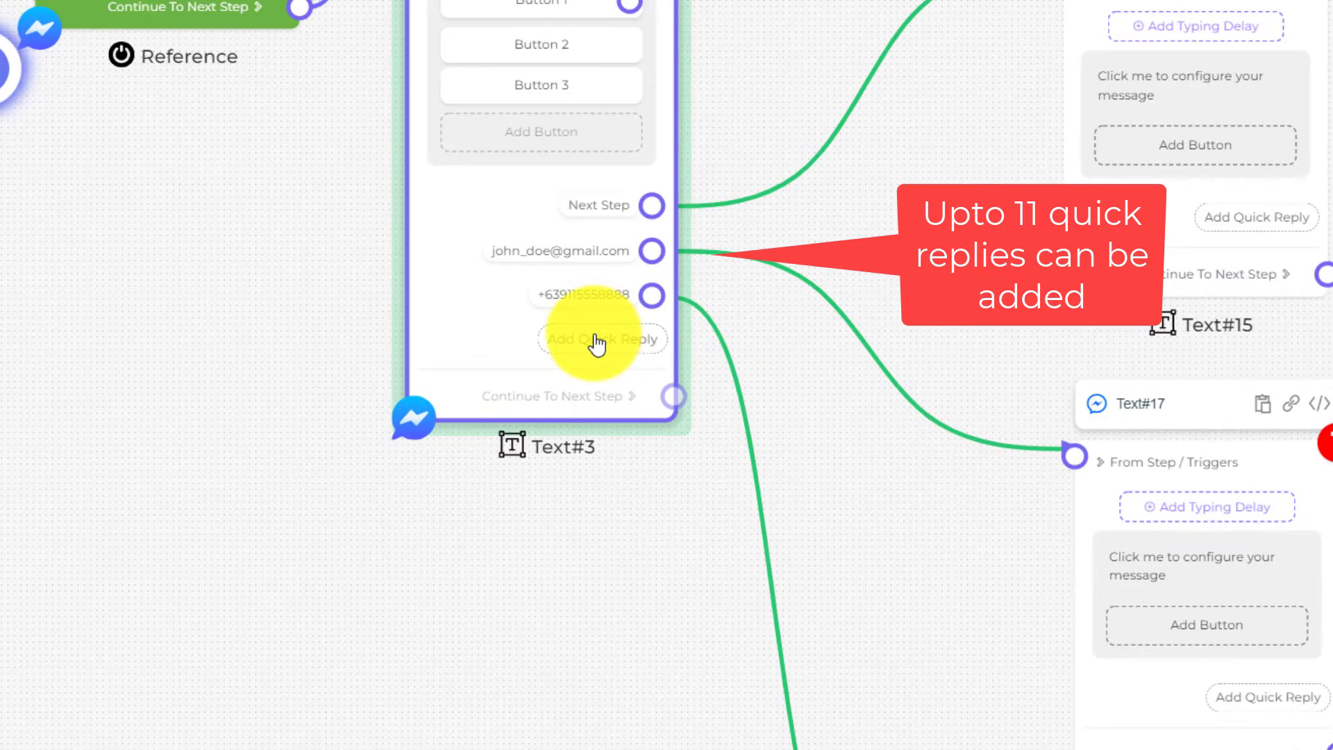
Pan and zoom around the flow to centre Text#3
scroll(601, 341, down, 3)
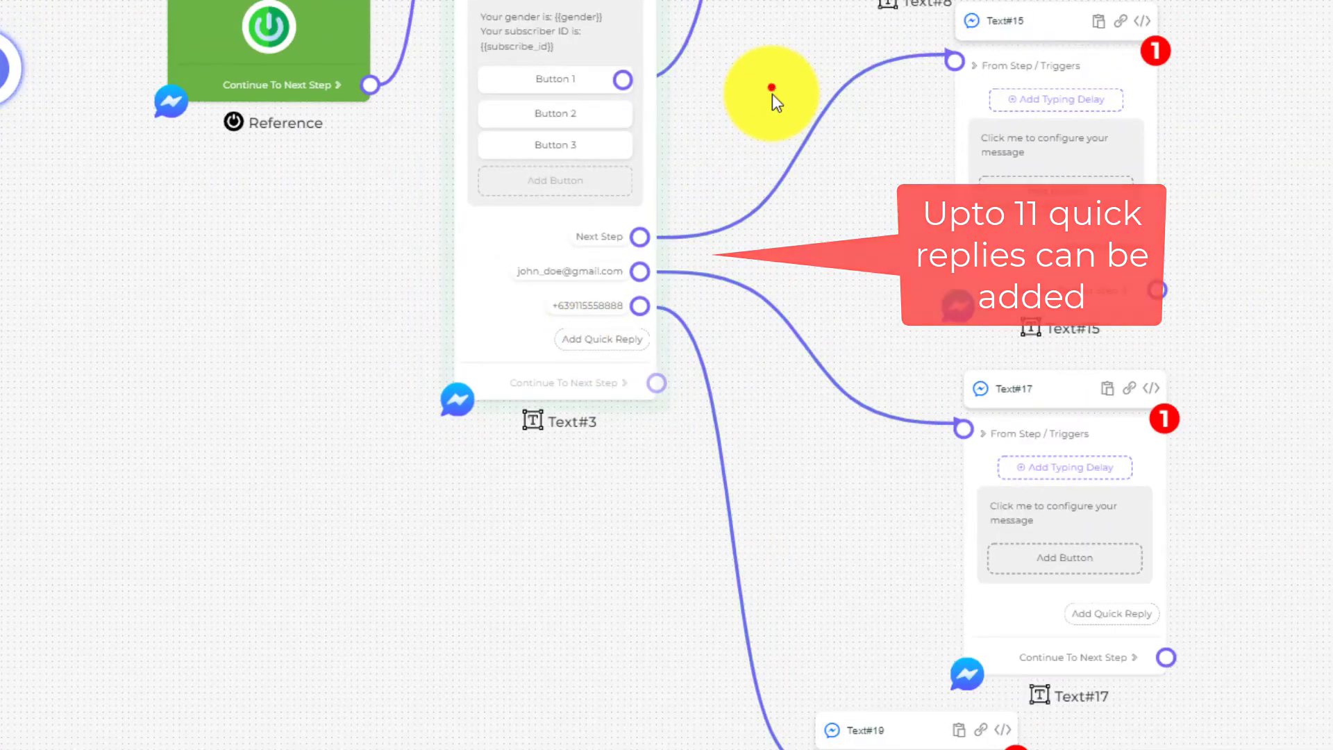
drag(772, 87, 751, 240)
scroll(528, 249, up, 6)
scroll(528, 251, up, 3)
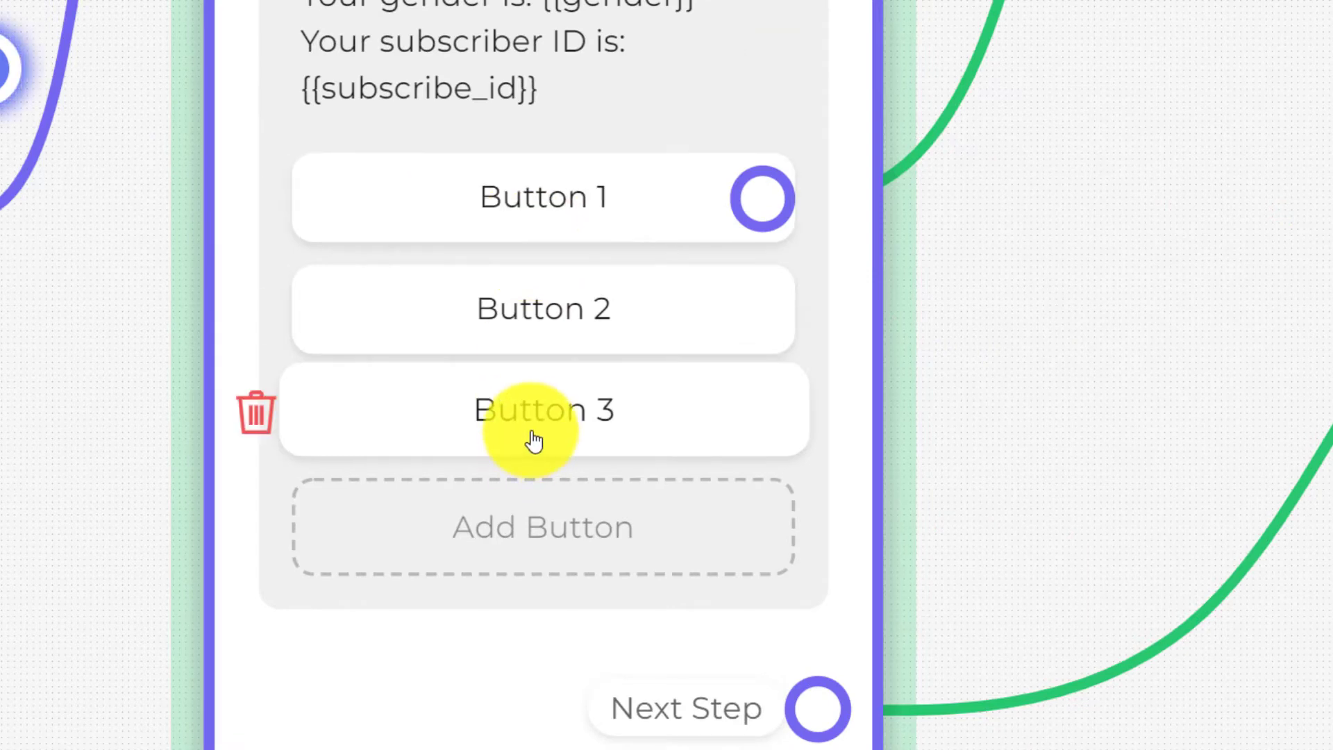
scroll(529, 432, down, 6)
drag(326, 674, 328, 465)
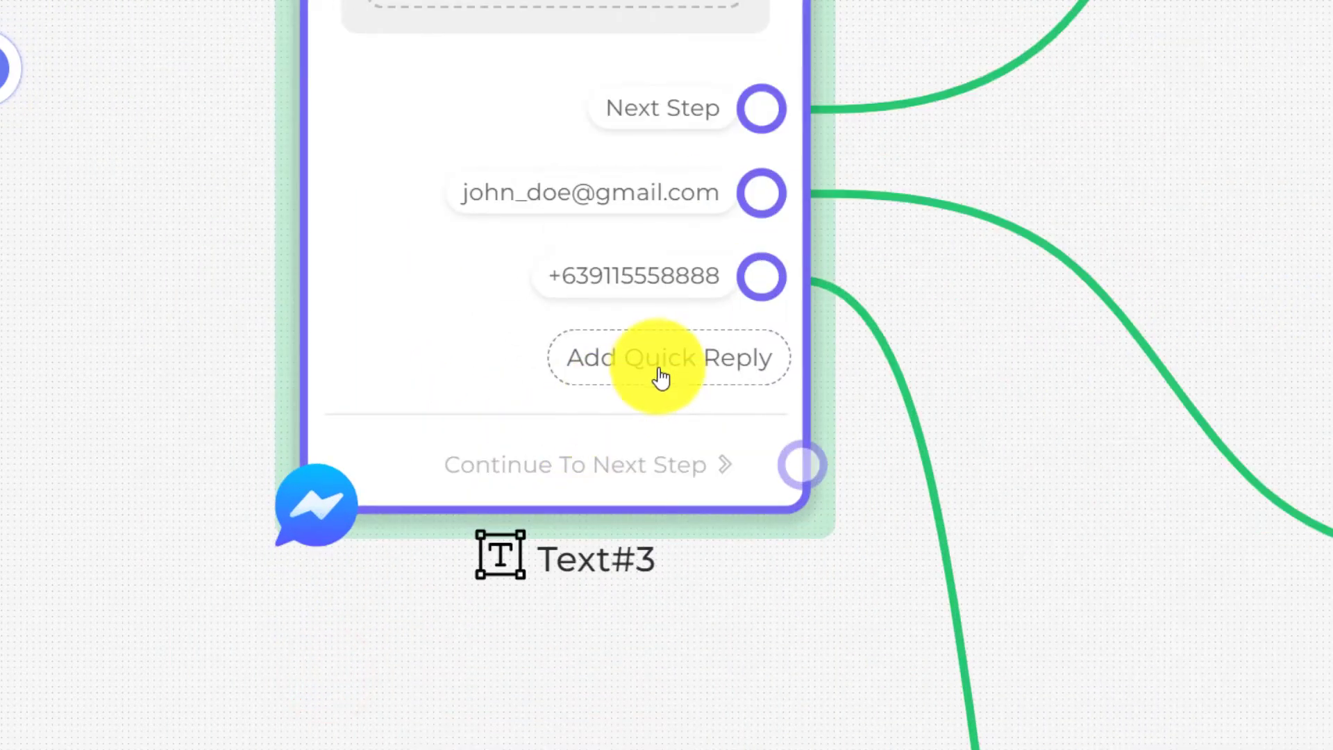
scroll(659, 368, down, 5)
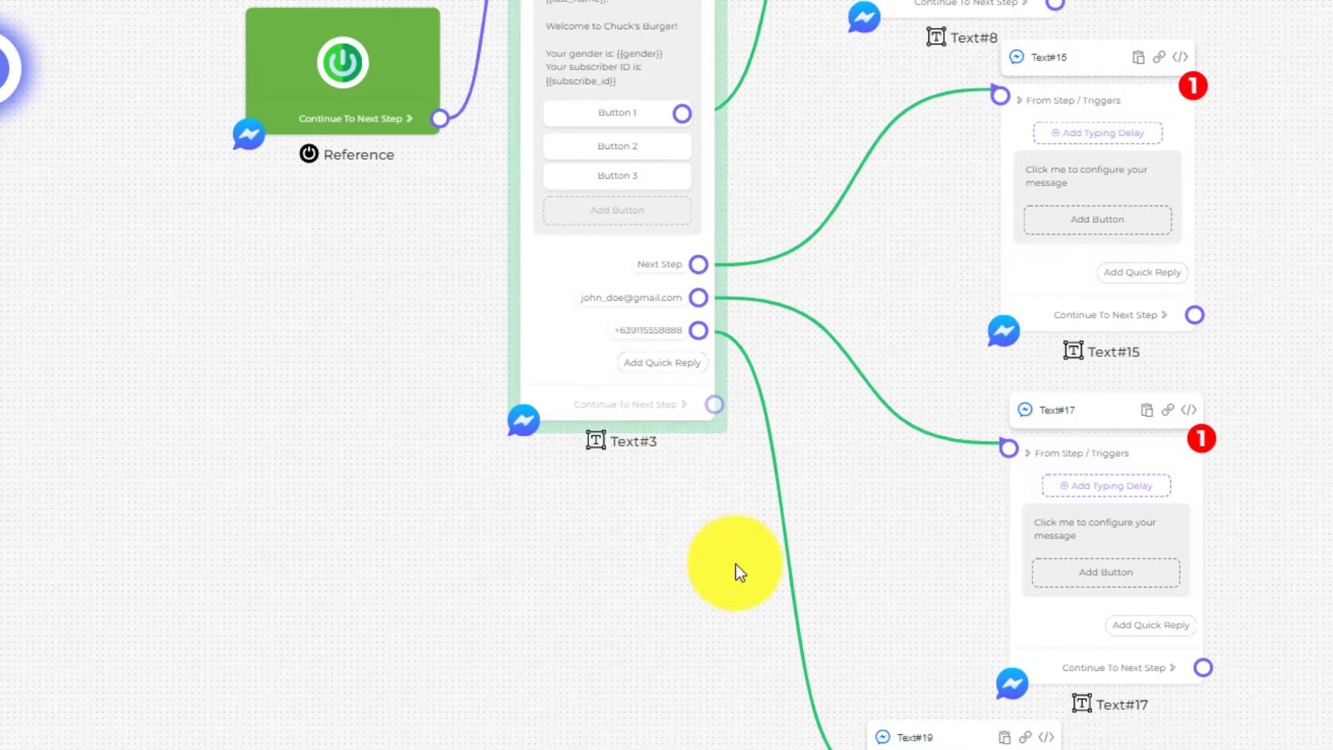
drag(723, 549, 672, 502)
scroll(616, 319, up, 3)
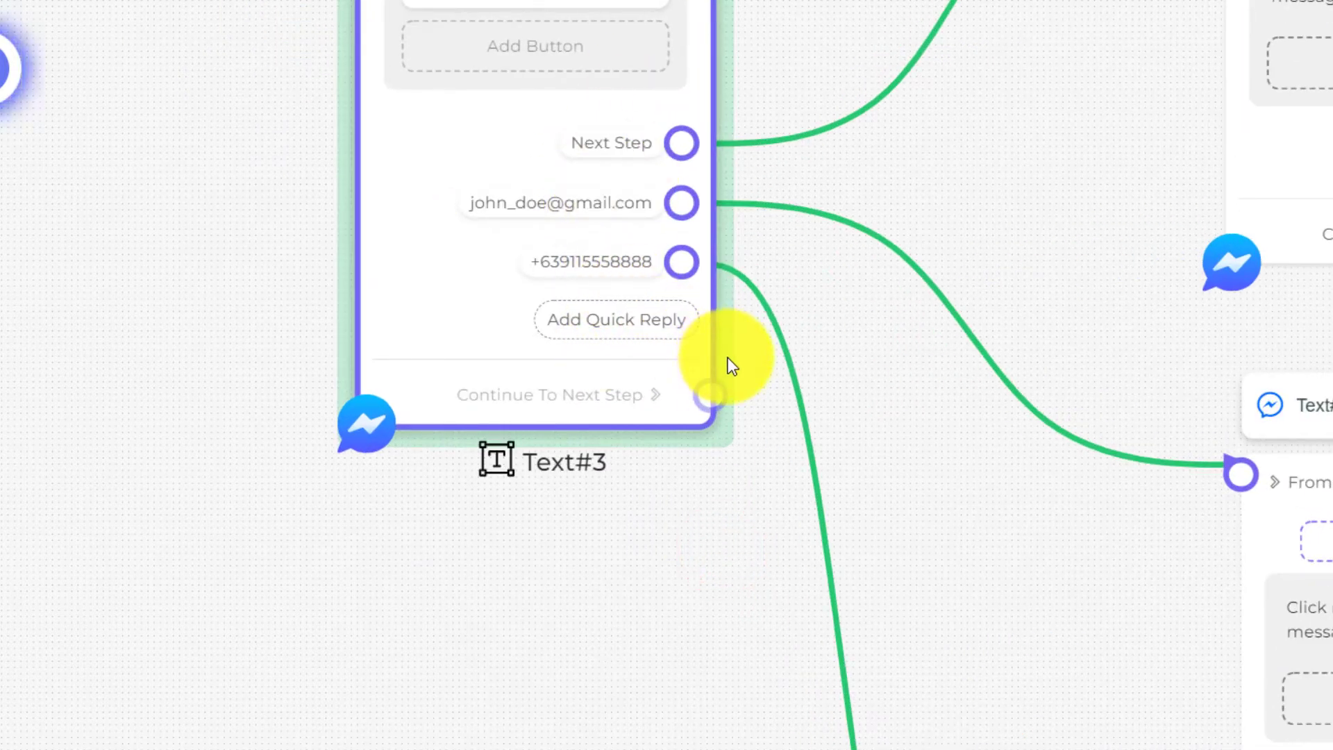
drag(902, 419, 821, 509)
Check the Next Step reply settings and abandon an extra quick reply, leaving Text#3 unchanged
click(540, 233)
click(752, 428)
click(519, 399)
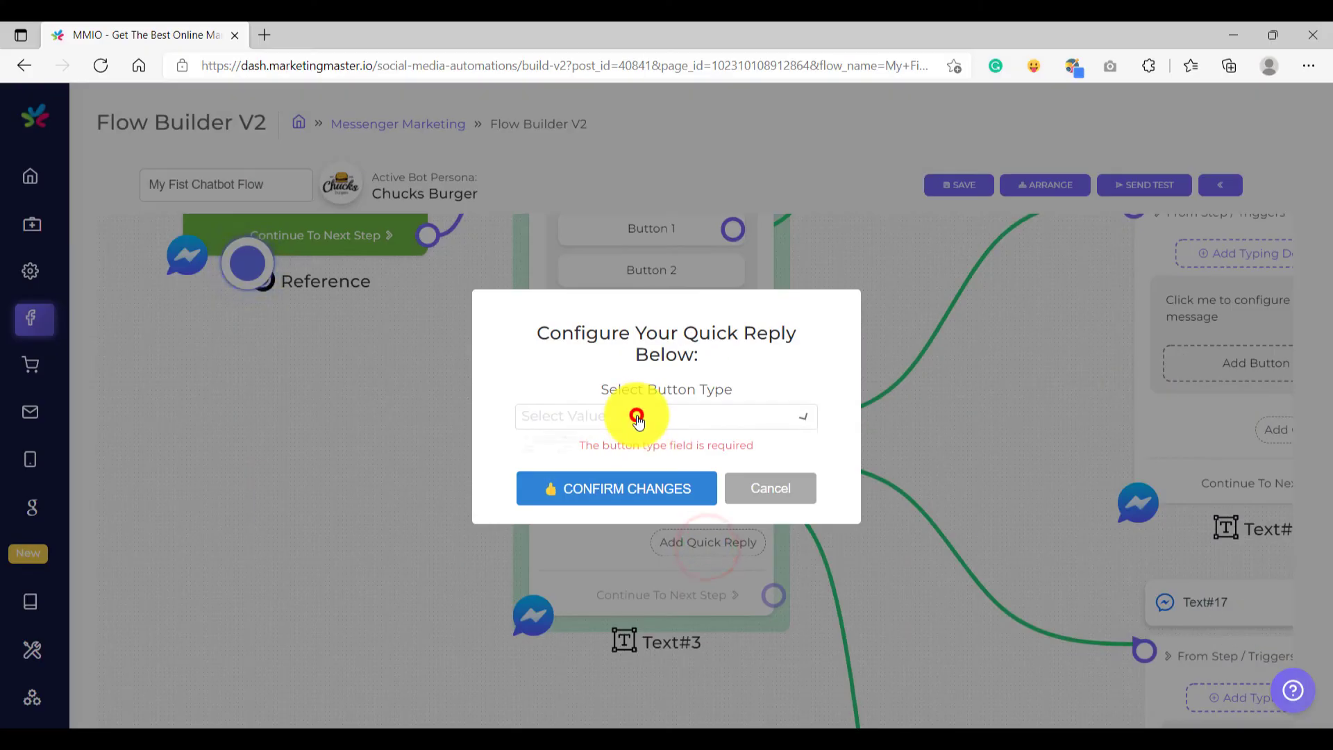
click(636, 415)
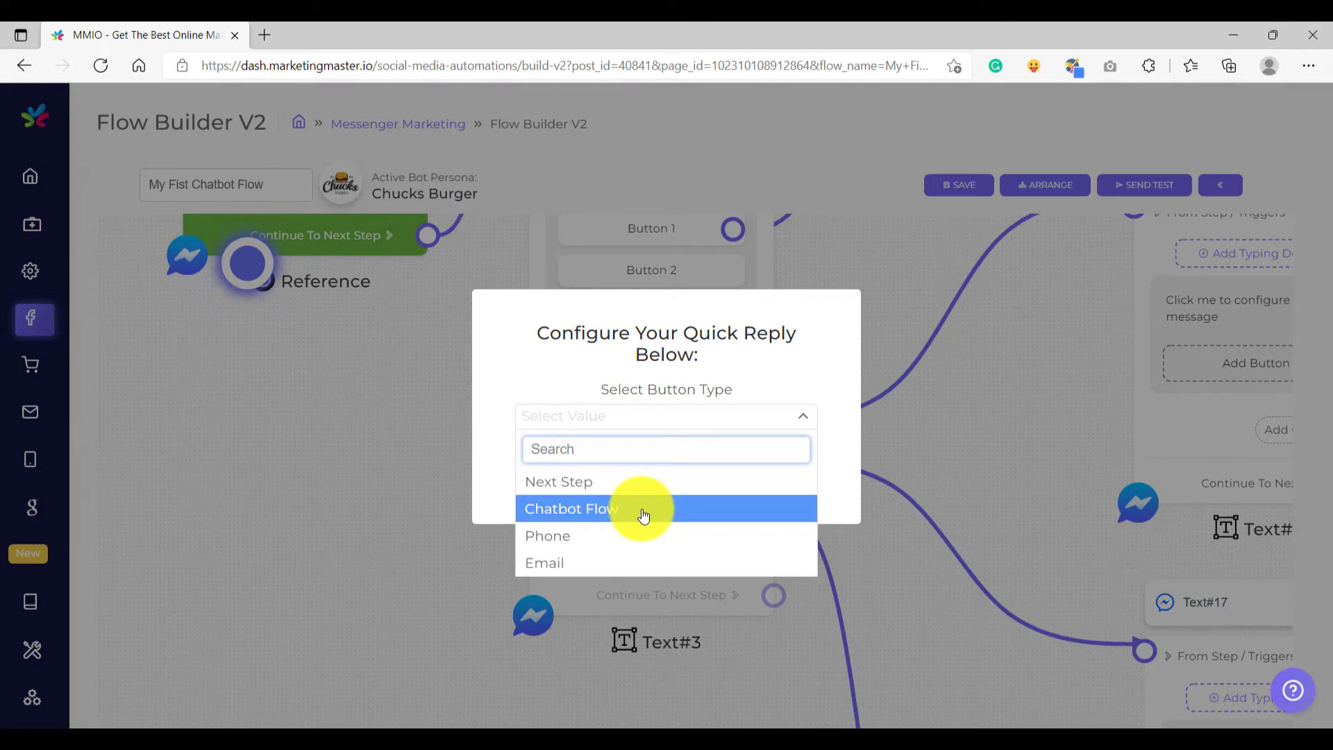
click(687, 383)
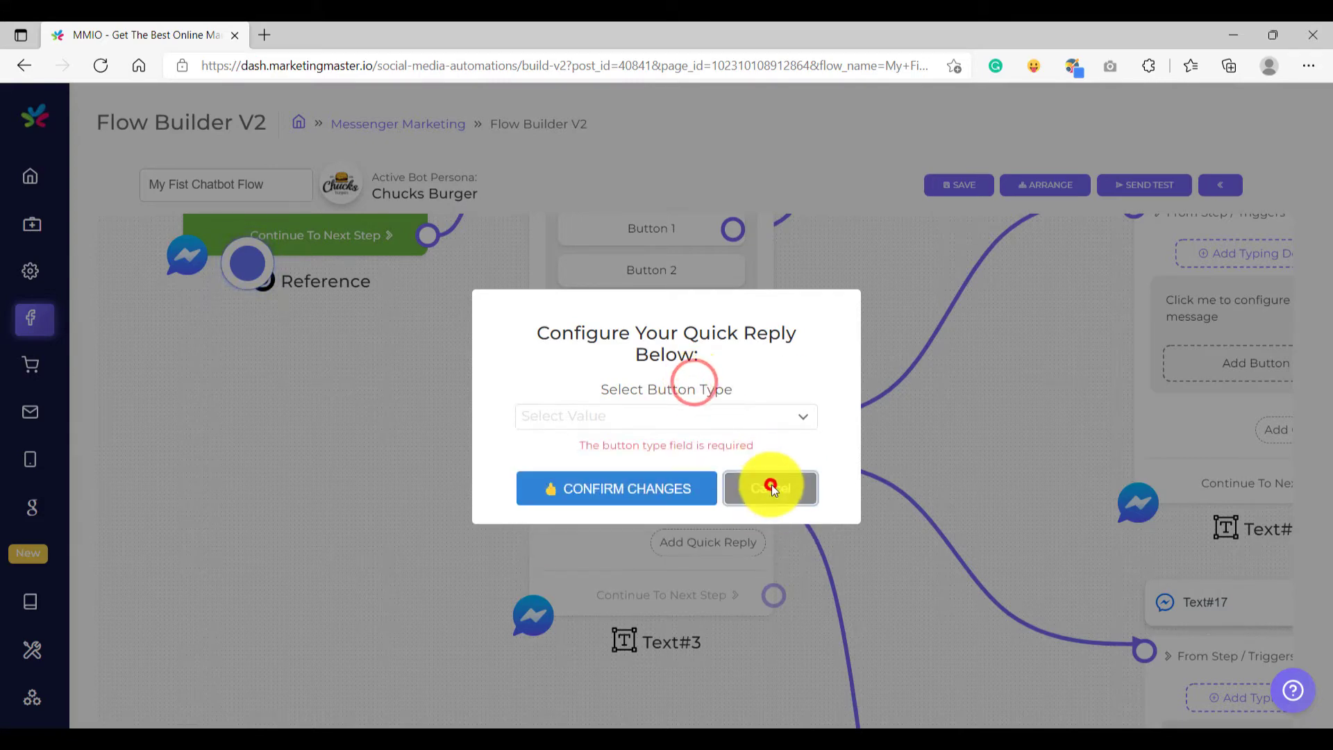
click(768, 484)
Zoom out to show the whole flow, including Text#15, Text#17 and Text#19
drag(854, 523, 833, 540)
scroll(765, 482, up, 8)
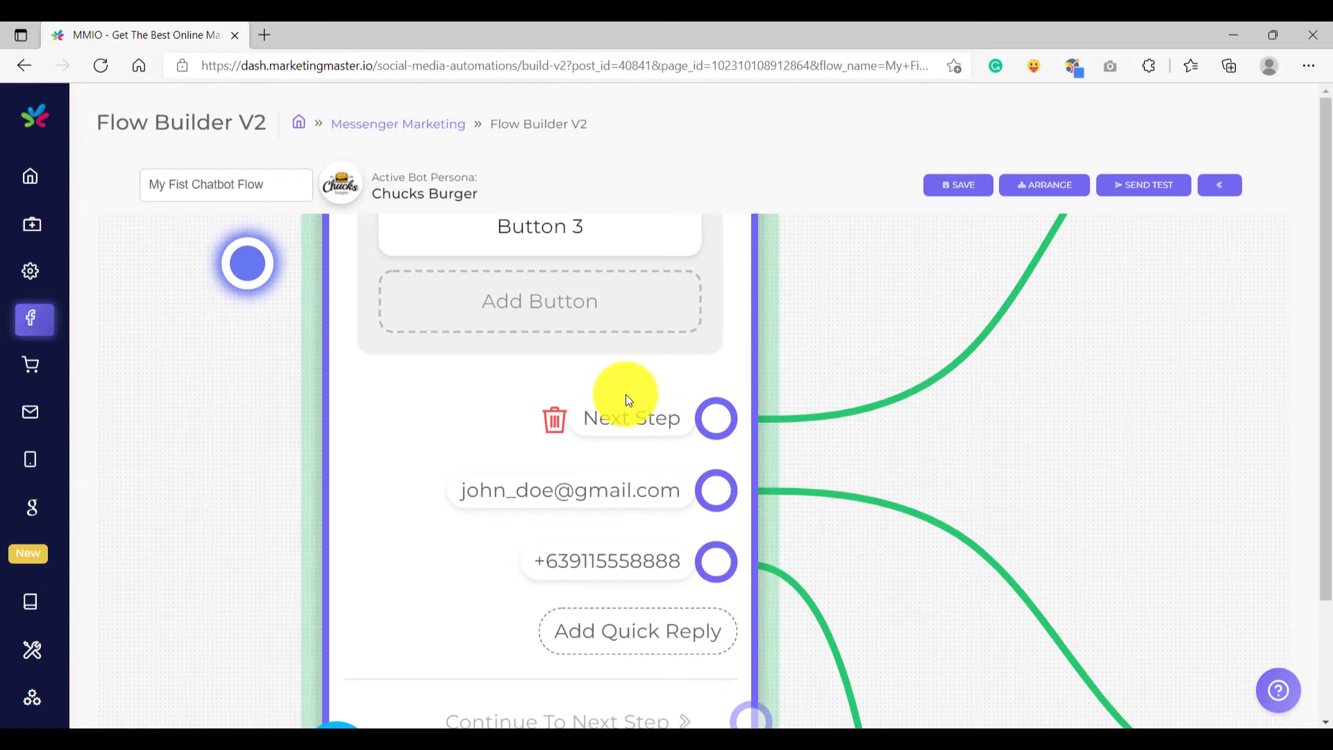
scroll(634, 560, down, 5)
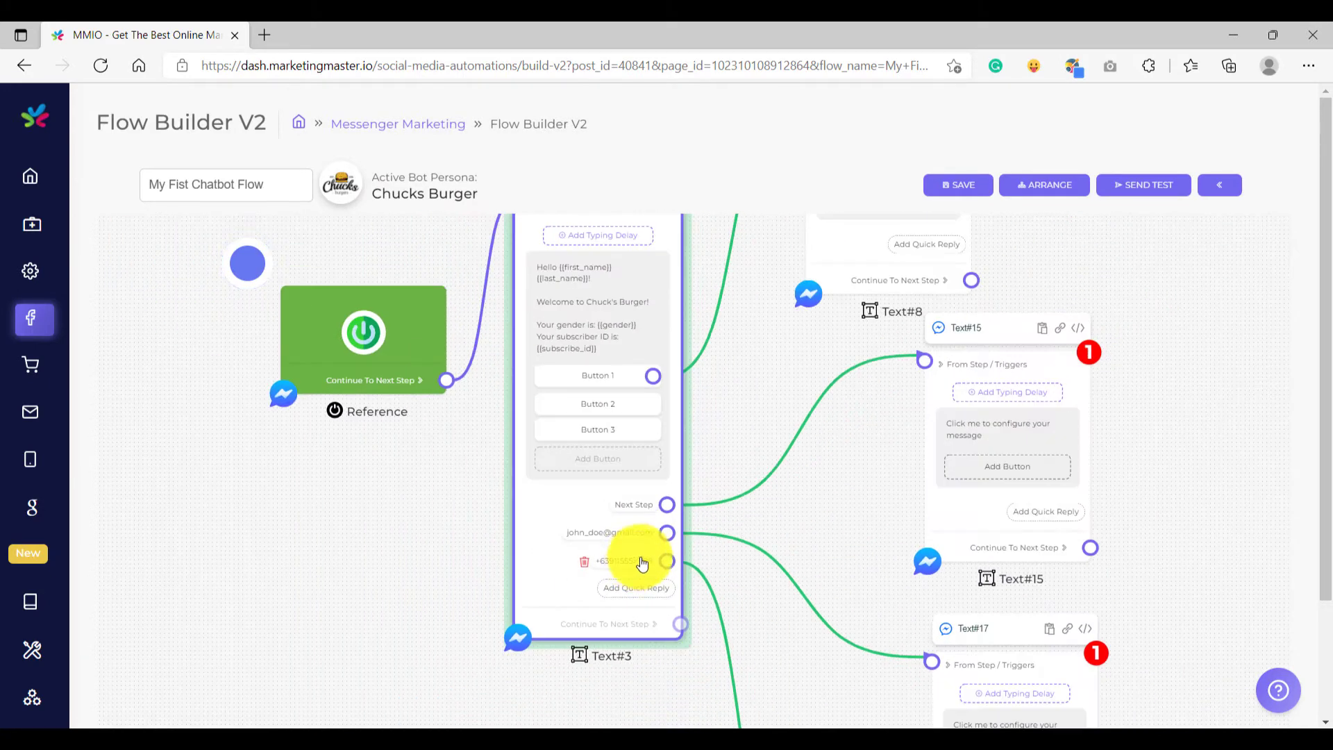
drag(851, 532, 670, 380)
scroll(728, 439, down, 4)
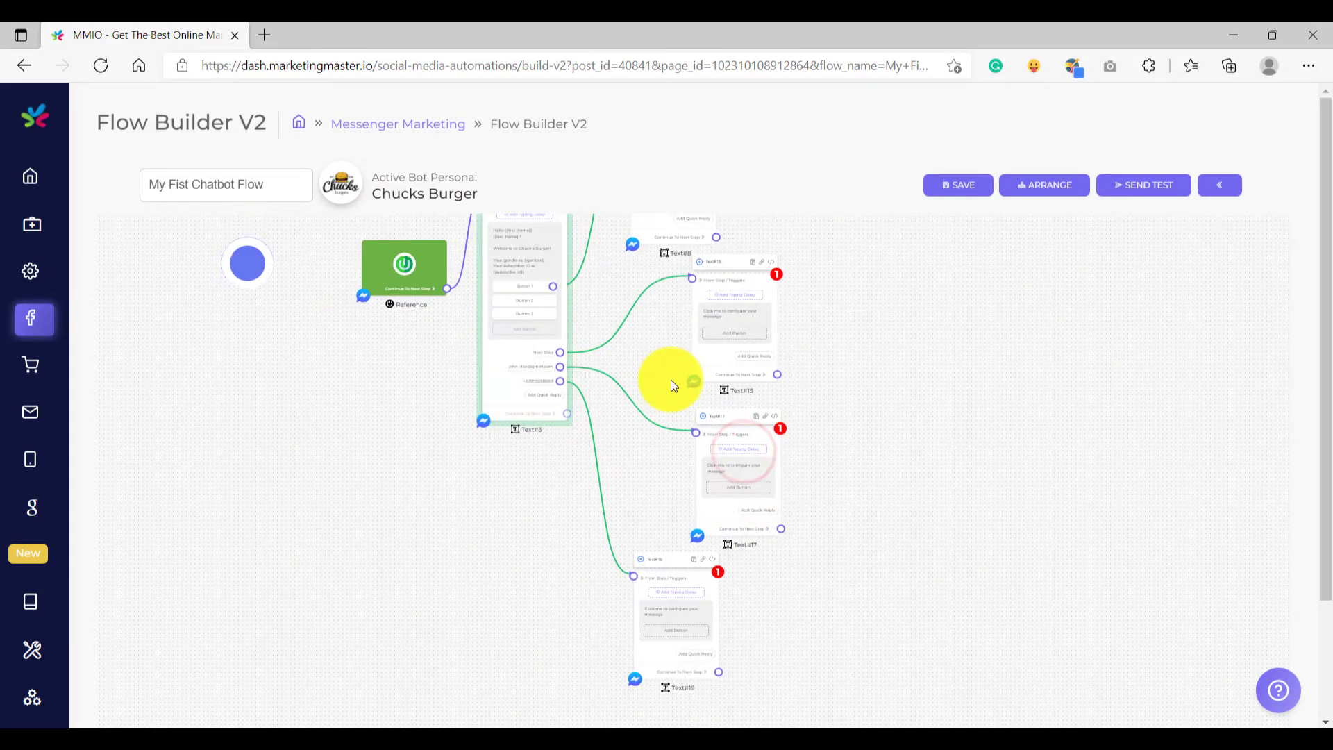
Try saving the flow and dismiss the warning about Text#15's missing text
click(772, 426)
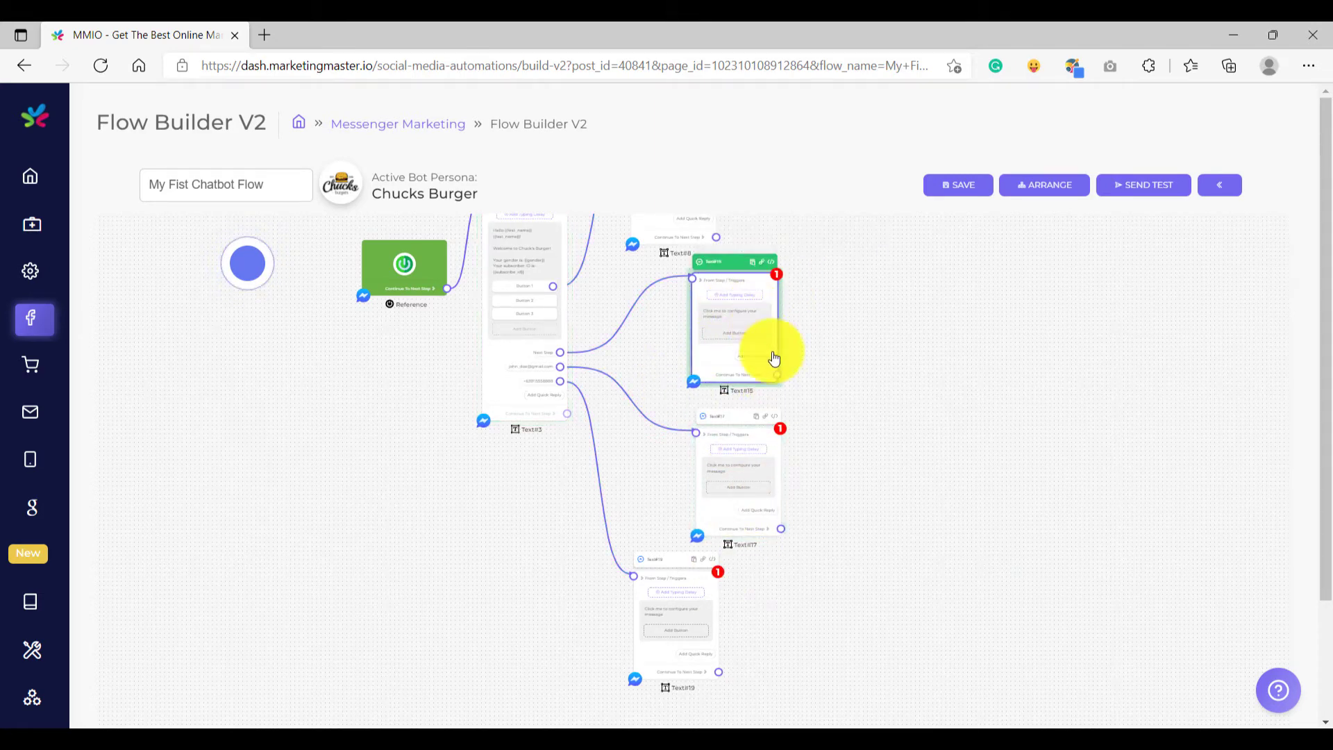
click(700, 571)
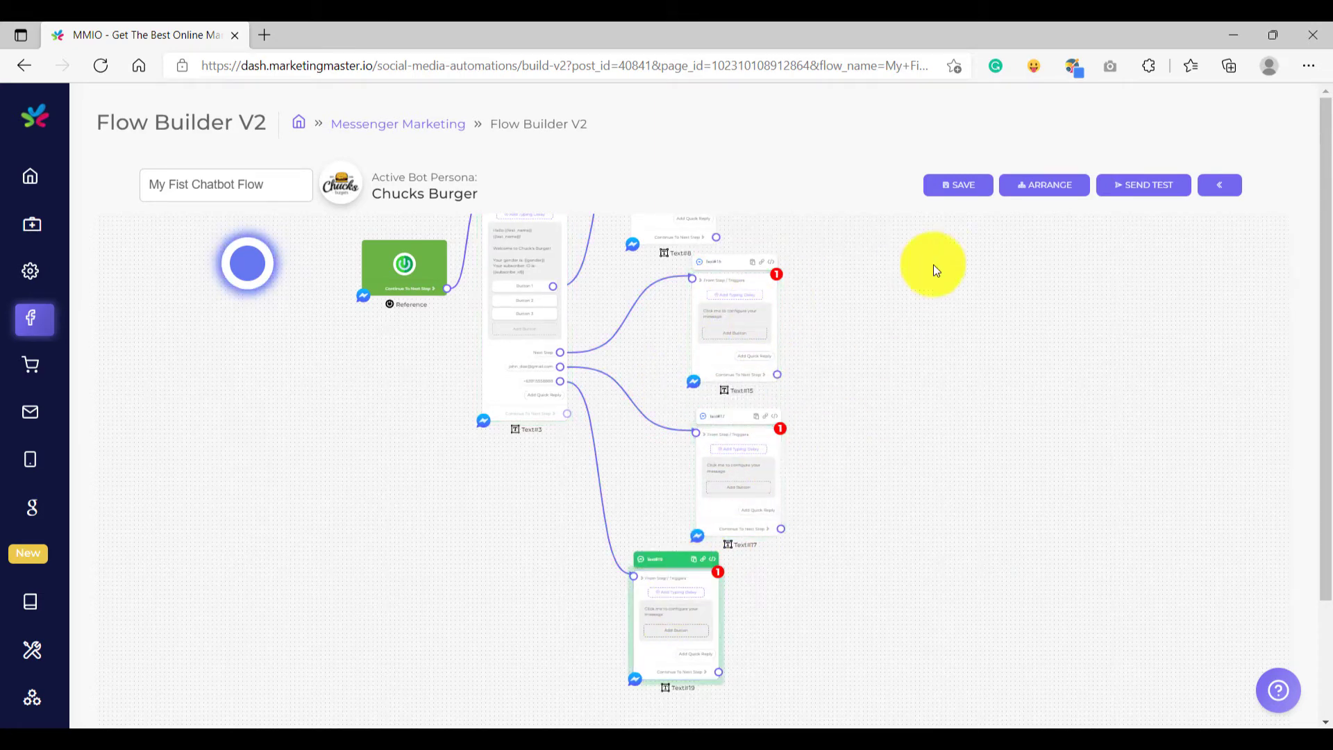
click(959, 186)
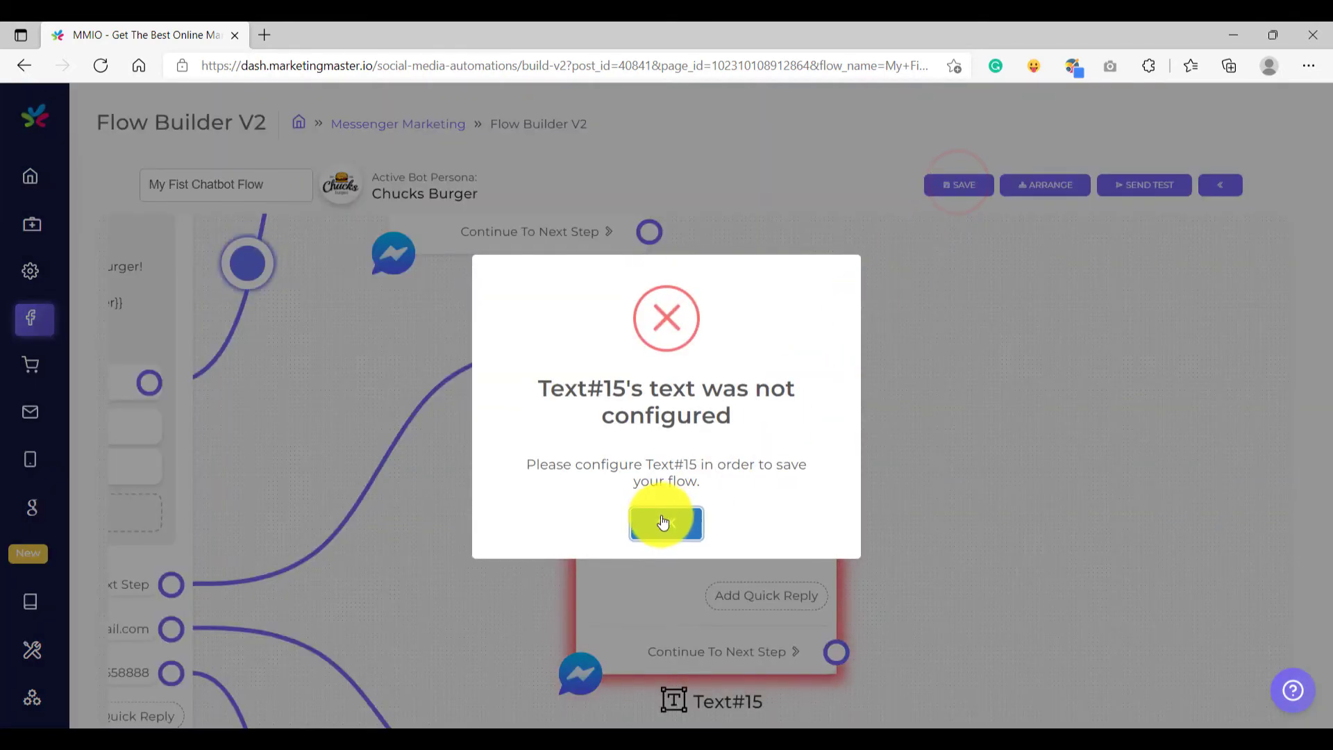
click(658, 519)
scroll(670, 499, down, 1)
scroll(674, 483, up, 4)
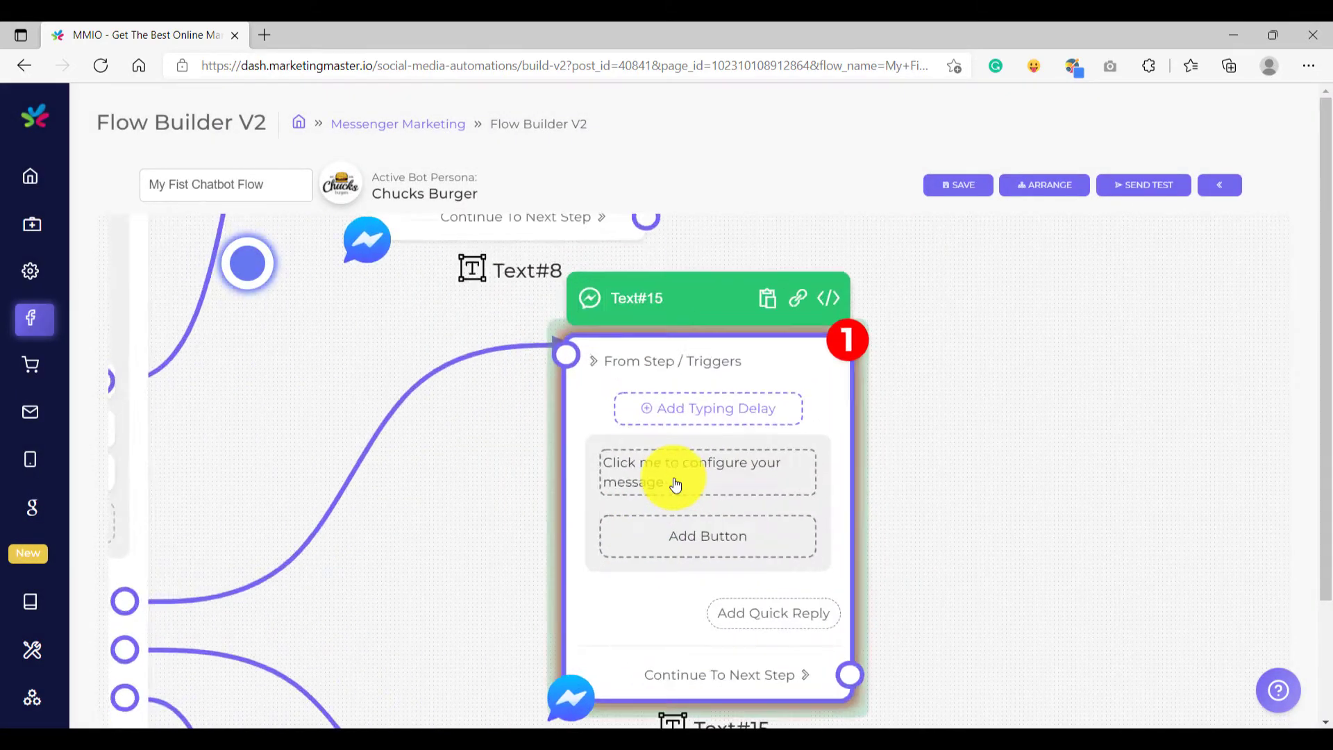
scroll(669, 479, down, 8)
click(574, 511)
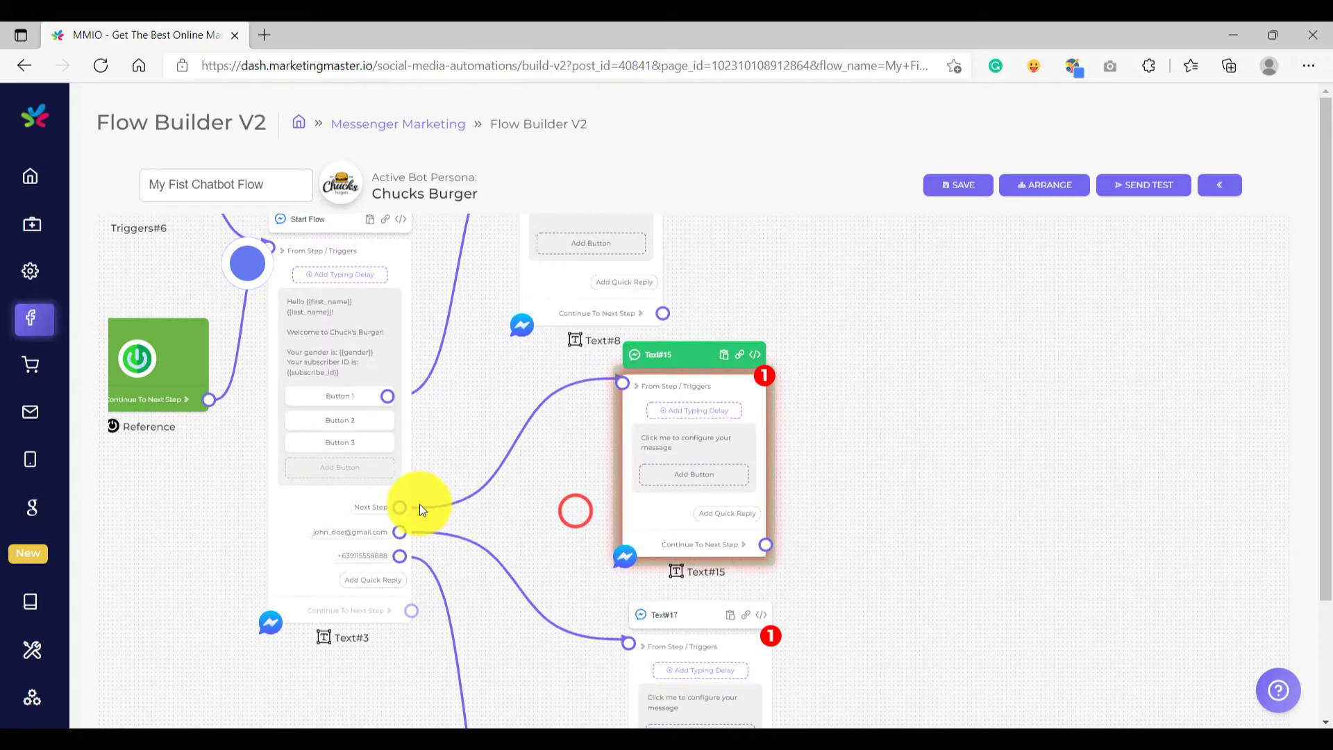
scroll(432, 502, up, 5)
Set Text#15's message to 'This is your next step quick reply connection'
click(823, 403)
click(643, 407)
text(This is your)
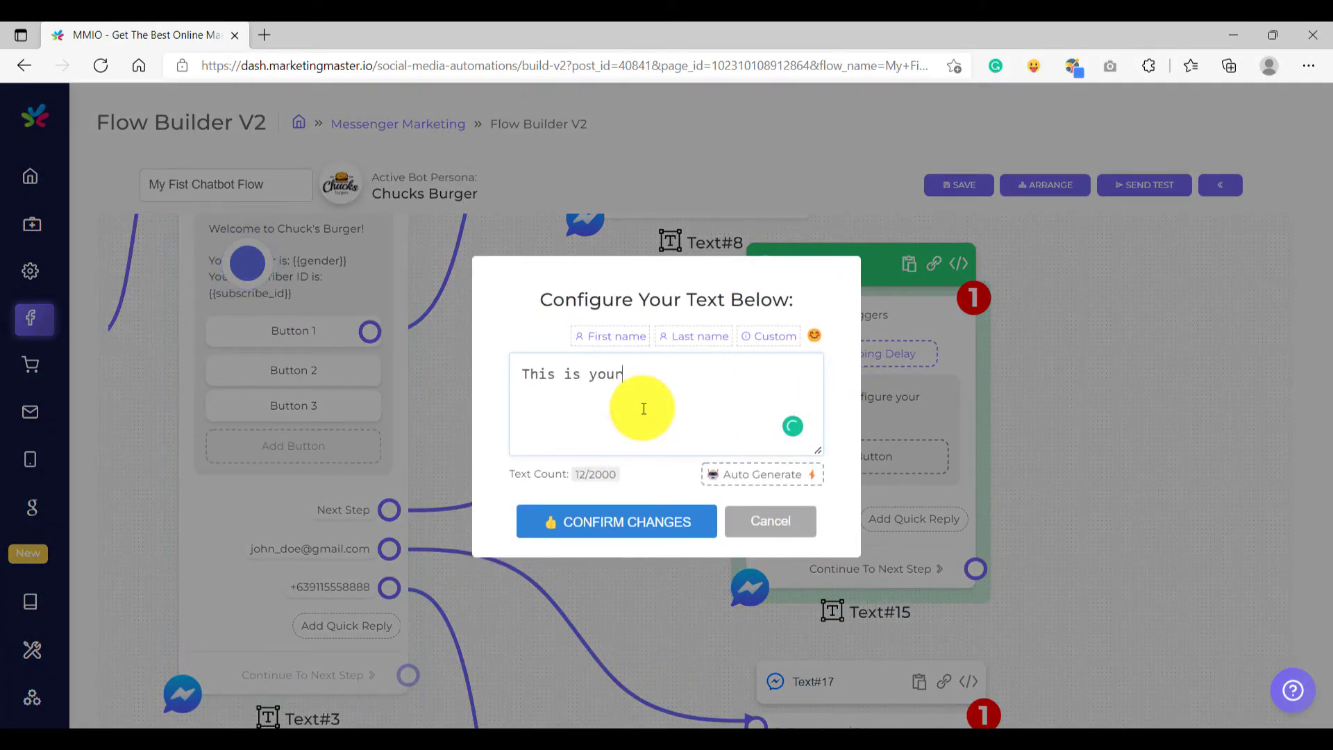
text( next step quick reply connection)
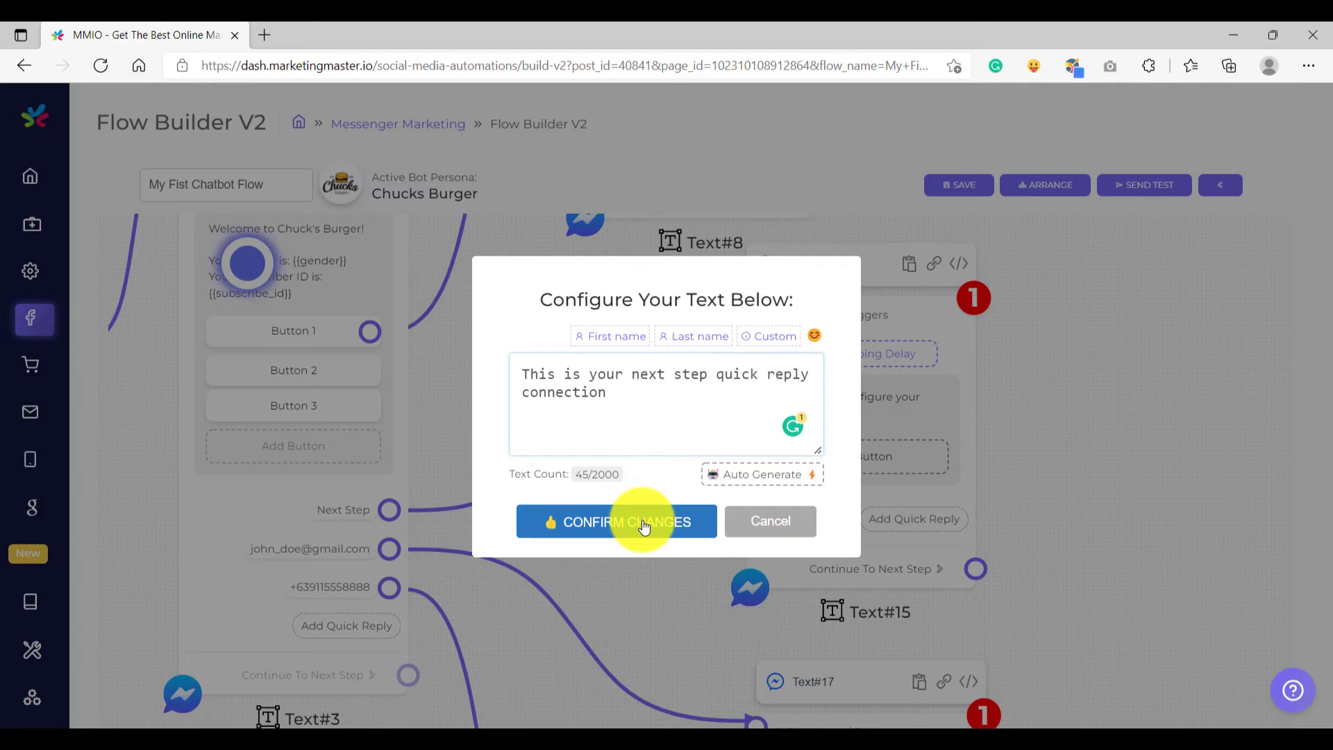
click(644, 527)
scroll(645, 526, down, 3)
drag(653, 556, 611, 400)
scroll(715, 524, up, 4)
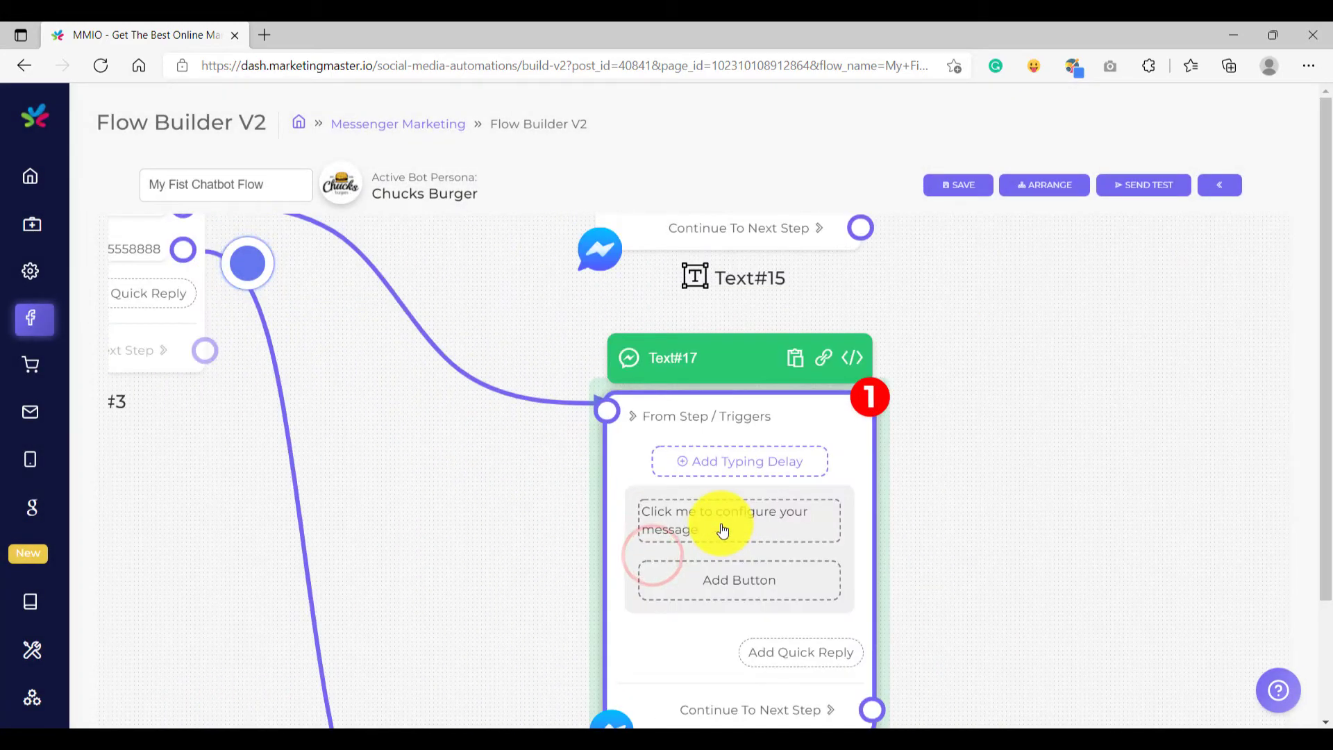
Set Text#17's message to 'This is the email quick reply response message' and copy it
click(723, 531)
click(622, 420)
text(This )
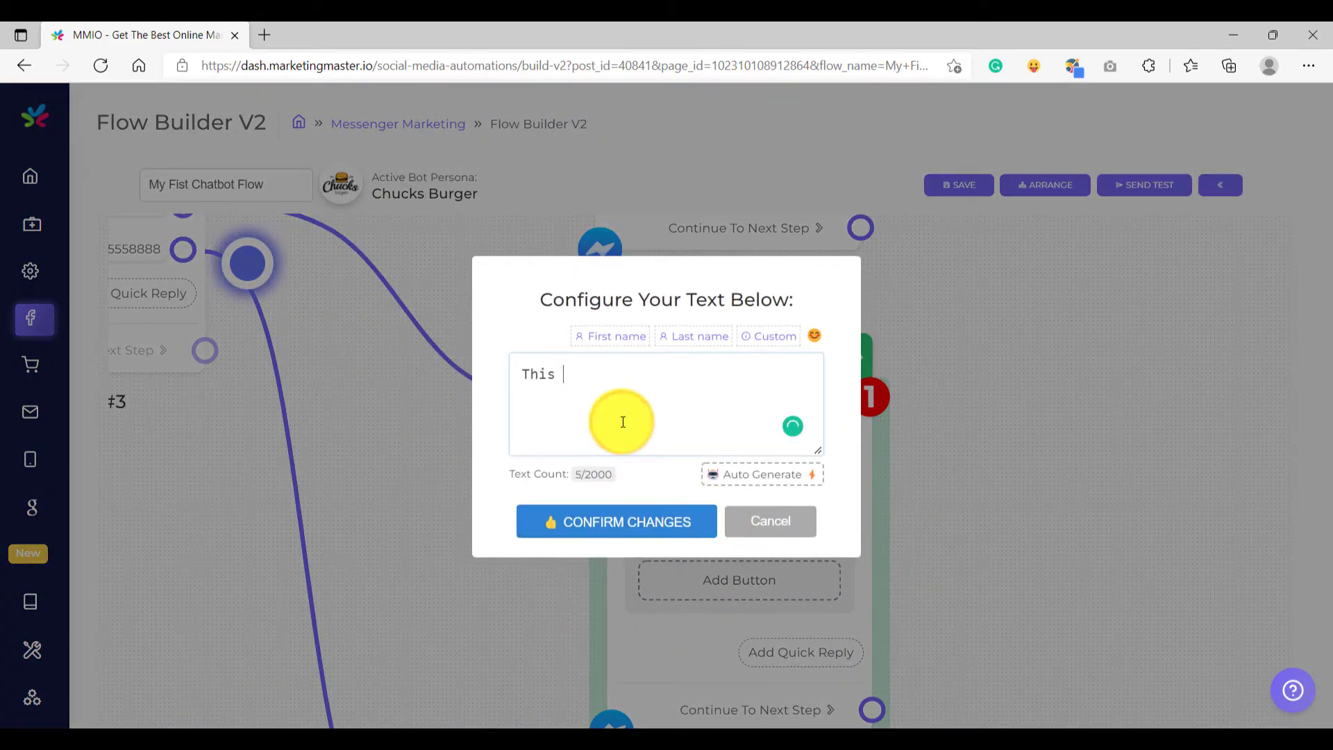
text(is the email quick re)
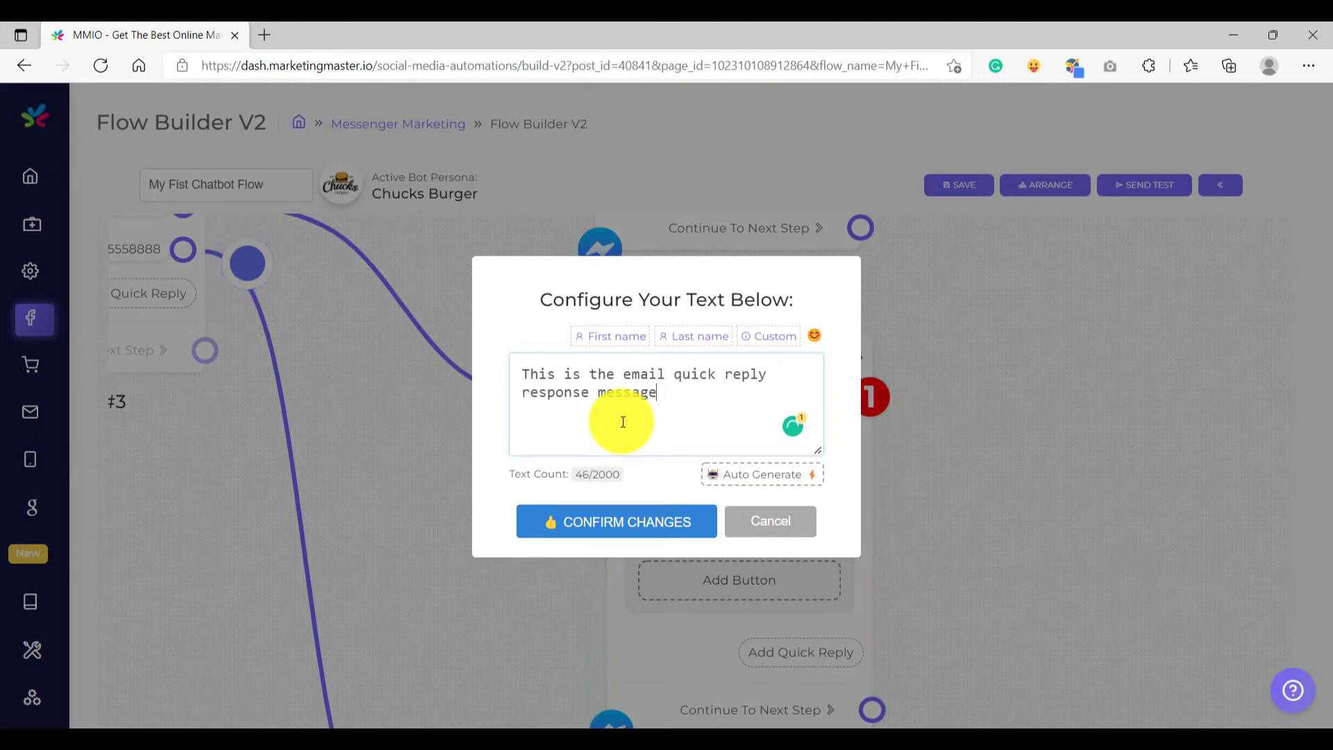
text(ply response message)
key(ctrl+a)
key(ctrl+c)
click(598, 521)
Give Text#19 the same message with 'email' replaced by 'phone'
scroll(542, 556, down, 3)
drag(539, 560, 618, 327)
scroll(620, 535, up, 5)
click(612, 586)
click(606, 396)
key(ctrl+v)
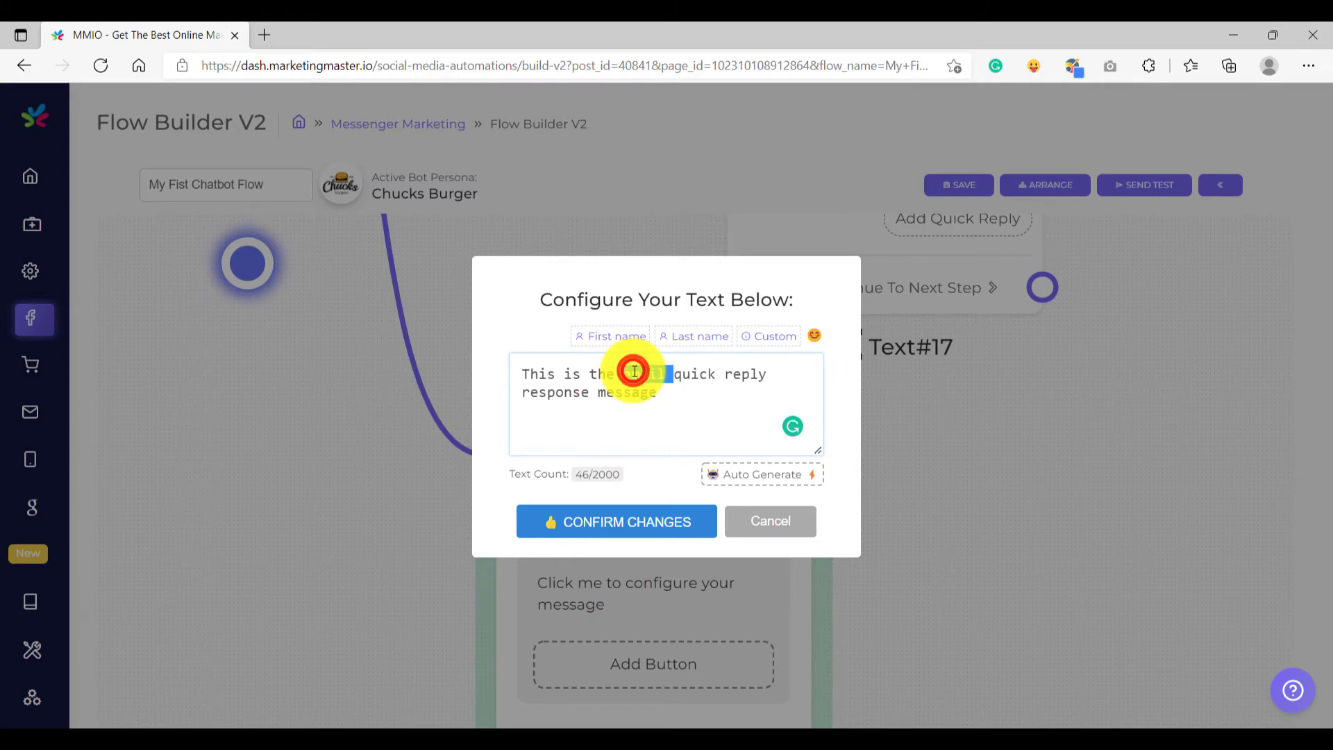
text(phone)
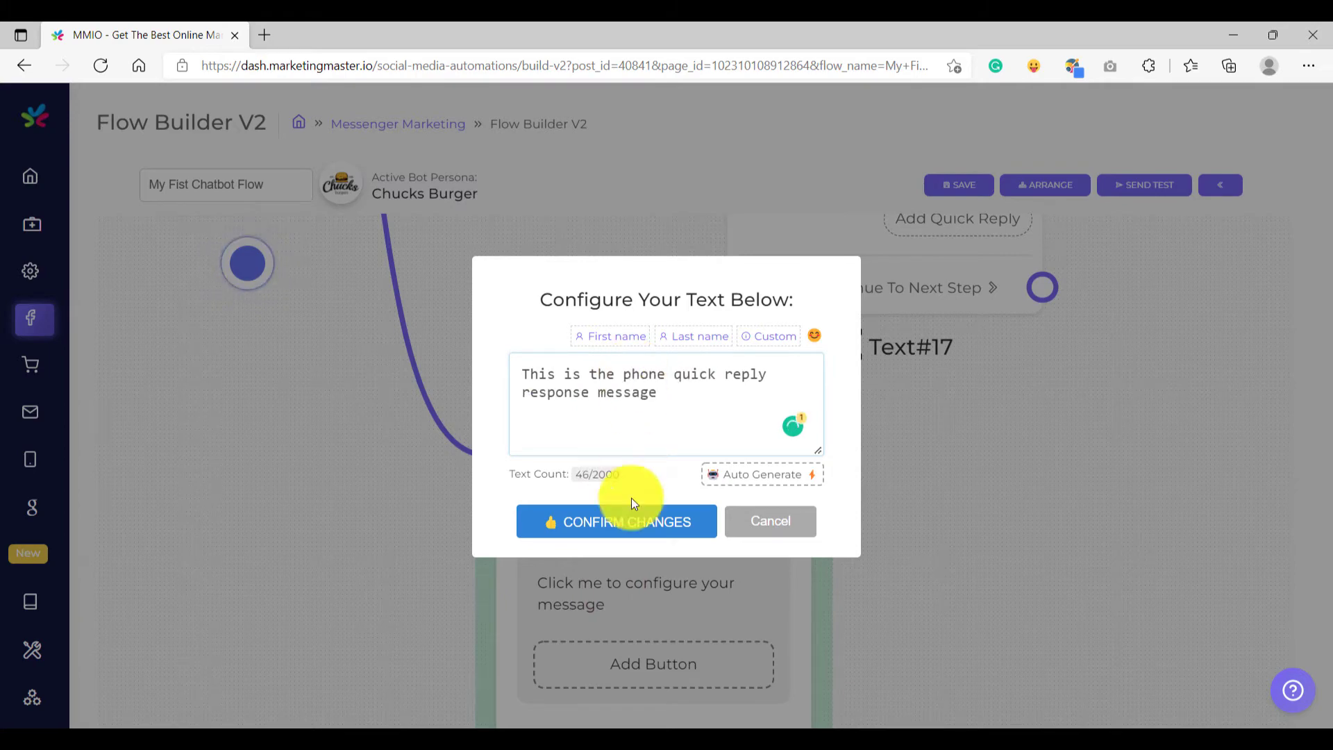
click(625, 522)
Nudge the Text#8 node upward and rename the Text#15 node to NextStepQR
scroll(798, 485, down, 3)
drag(917, 355, 868, 528)
drag(692, 288, 694, 267)
click(726, 406)
key(BackSpace)
key(BackSpace)
key(BackSpace)
key(BackSpace)
key(BackSpace)
text(NextStepQR)
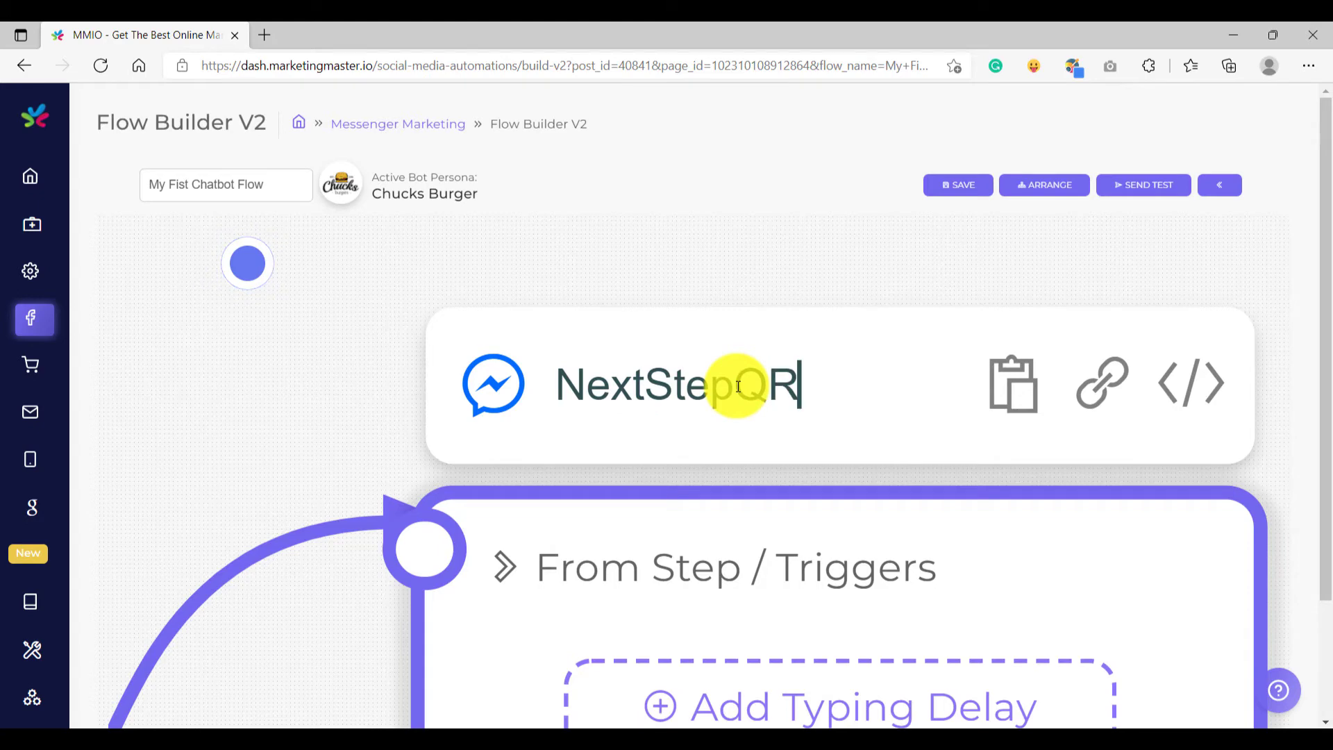
Rename the Text#17 node with an Email title
scroll(737, 397, down, 3)
drag(972, 555, 914, 363)
drag(907, 491, 892, 397)
scroll(769, 468, up, 3)
click(762, 479)
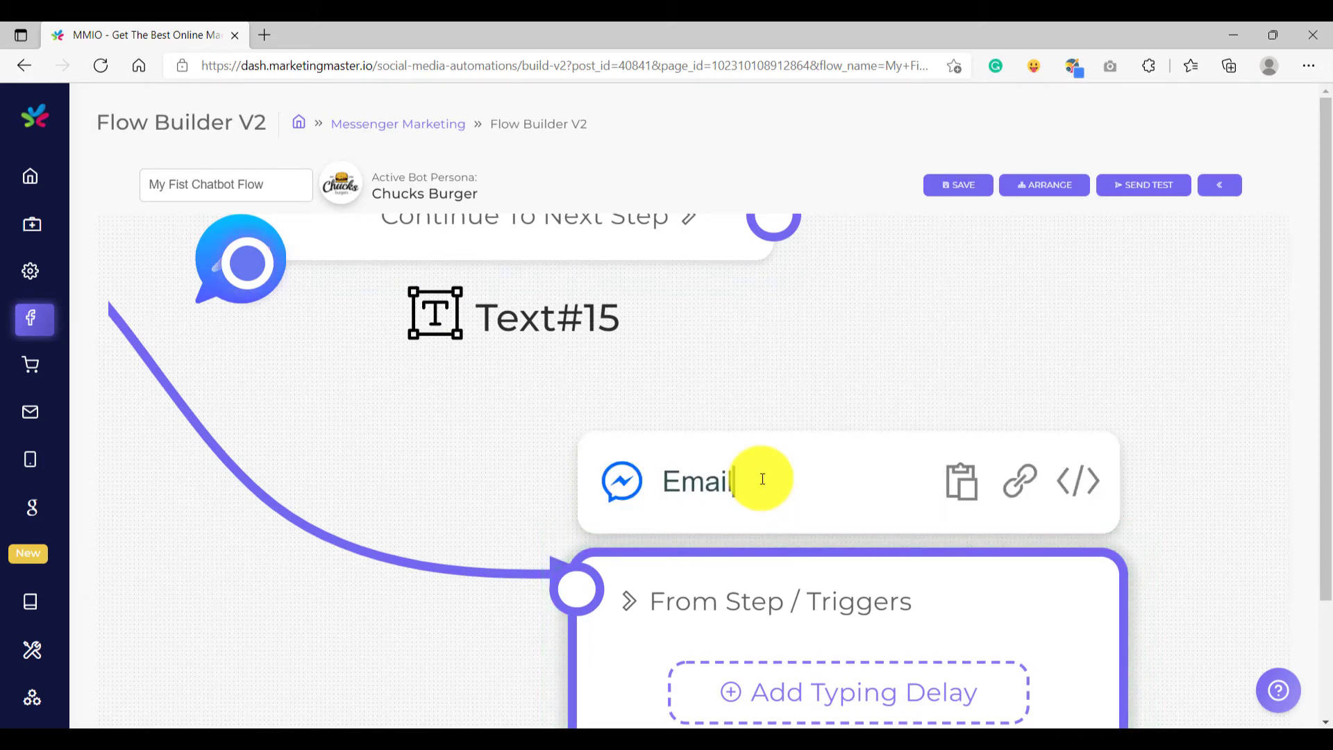
Rename the Text#19 phone reply node to PhoneQR
scroll(943, 425, down, 4)
drag(736, 580, 728, 431)
scroll(744, 548, up, 4)
click(755, 456)
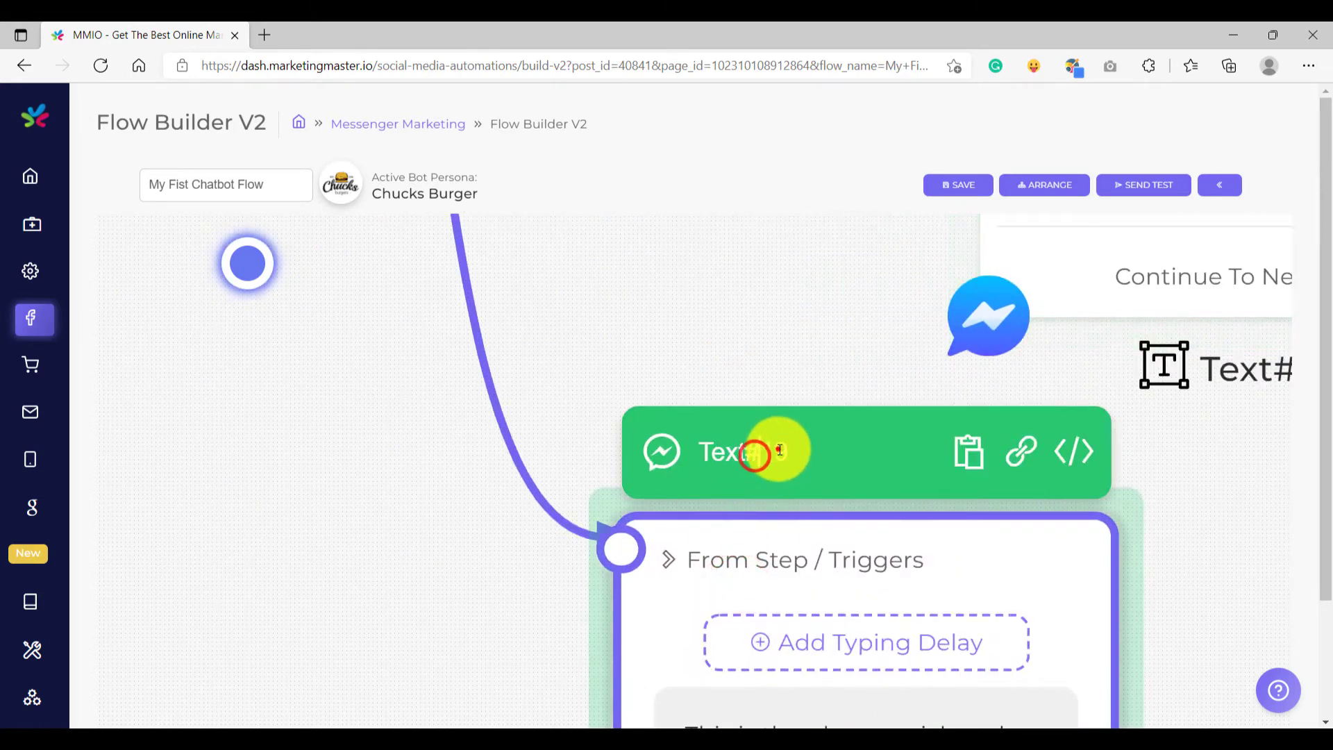
scroll(756, 453, up, 3)
click(779, 447)
key(BackSpace)
key(BackSpace)
key(BackSpace)
key(BackSpace)
key(BackSpace)
key(BackSpace)
key(BackSpace)
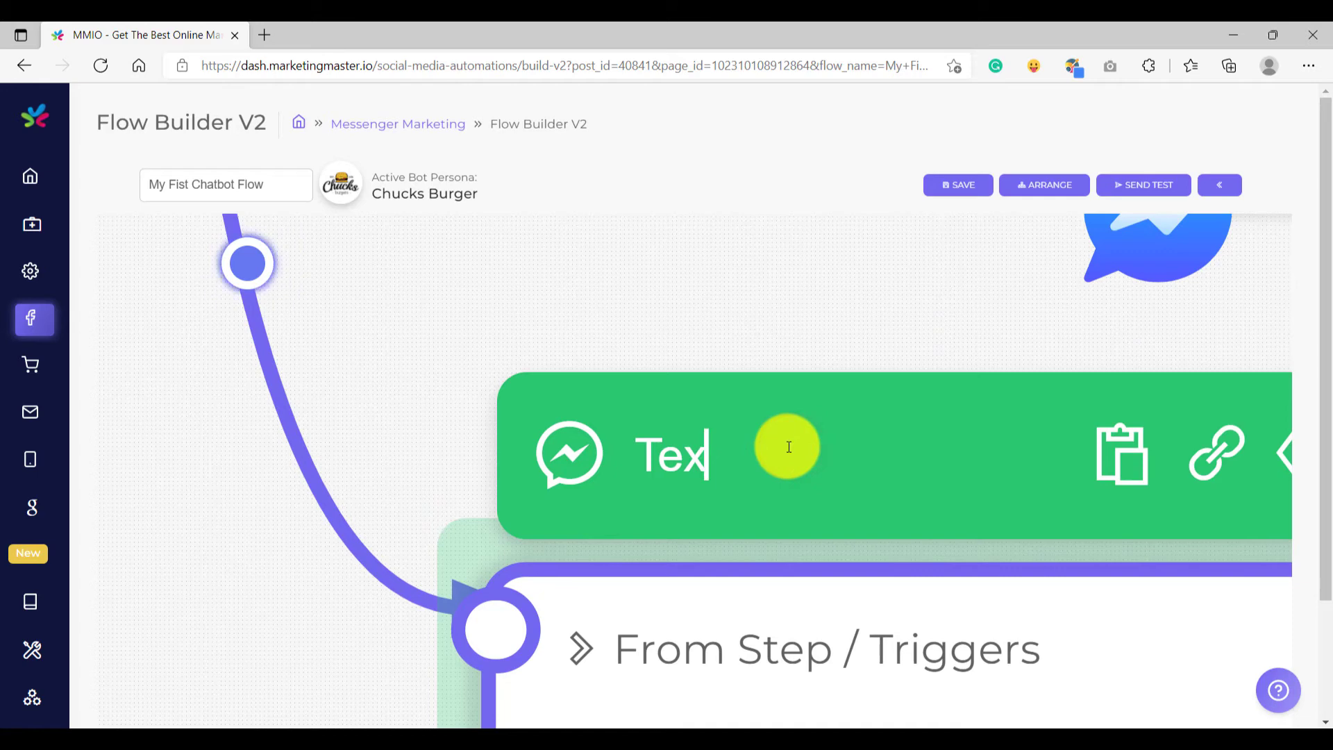
text(PhoneQR)
scroll(784, 344, down, 2)
click(800, 322)
Scroll through the flow to review the renamed response nodes
scroll(799, 322, down, 3)
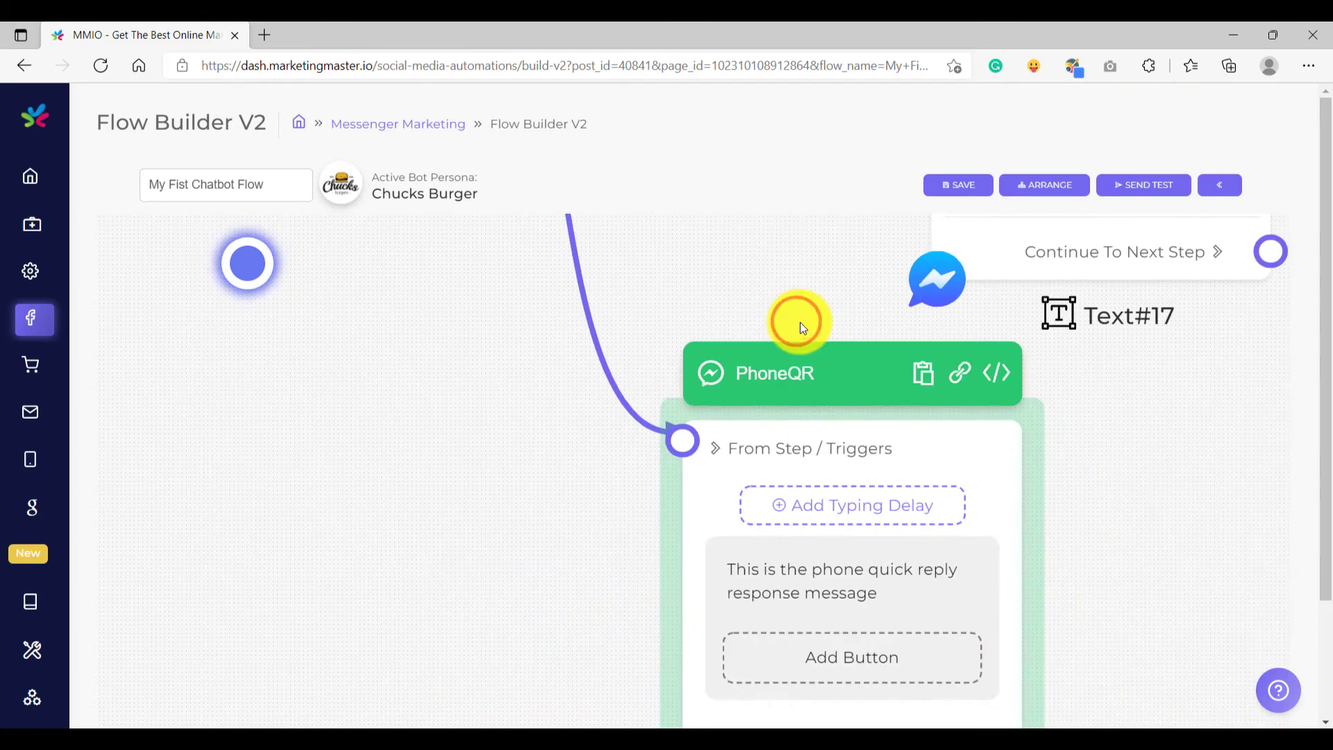
scroll(804, 381, up, 5)
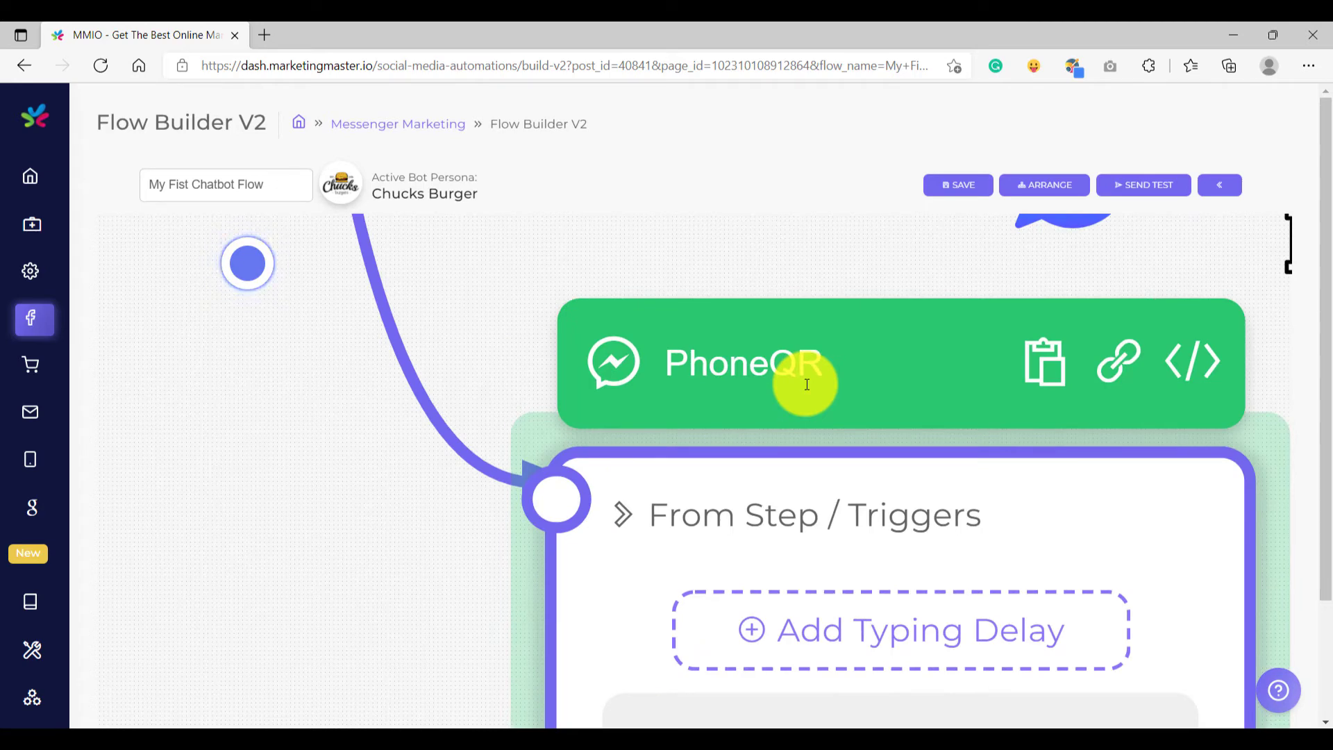
scroll(805, 384, down, 6)
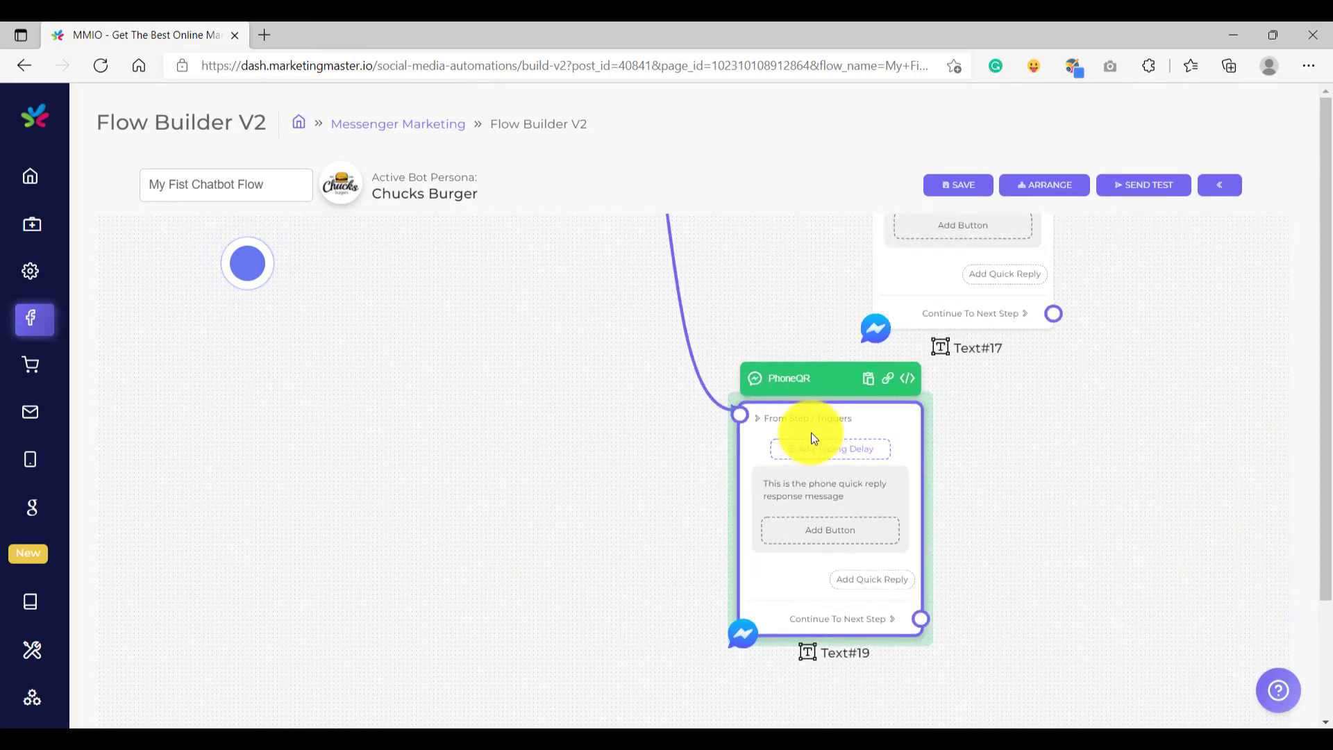
scroll(813, 439, down, 2)
scroll(818, 437, up, 8)
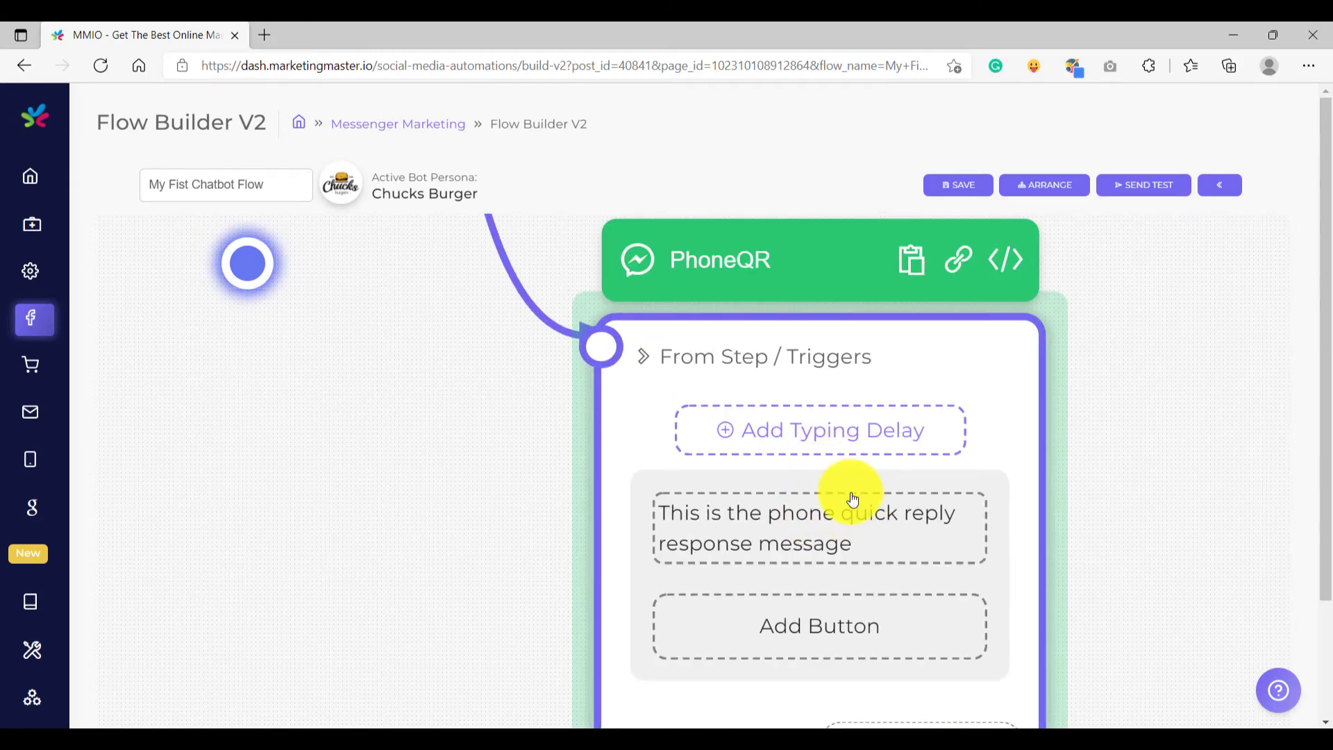
scroll(850, 494, down, 10)
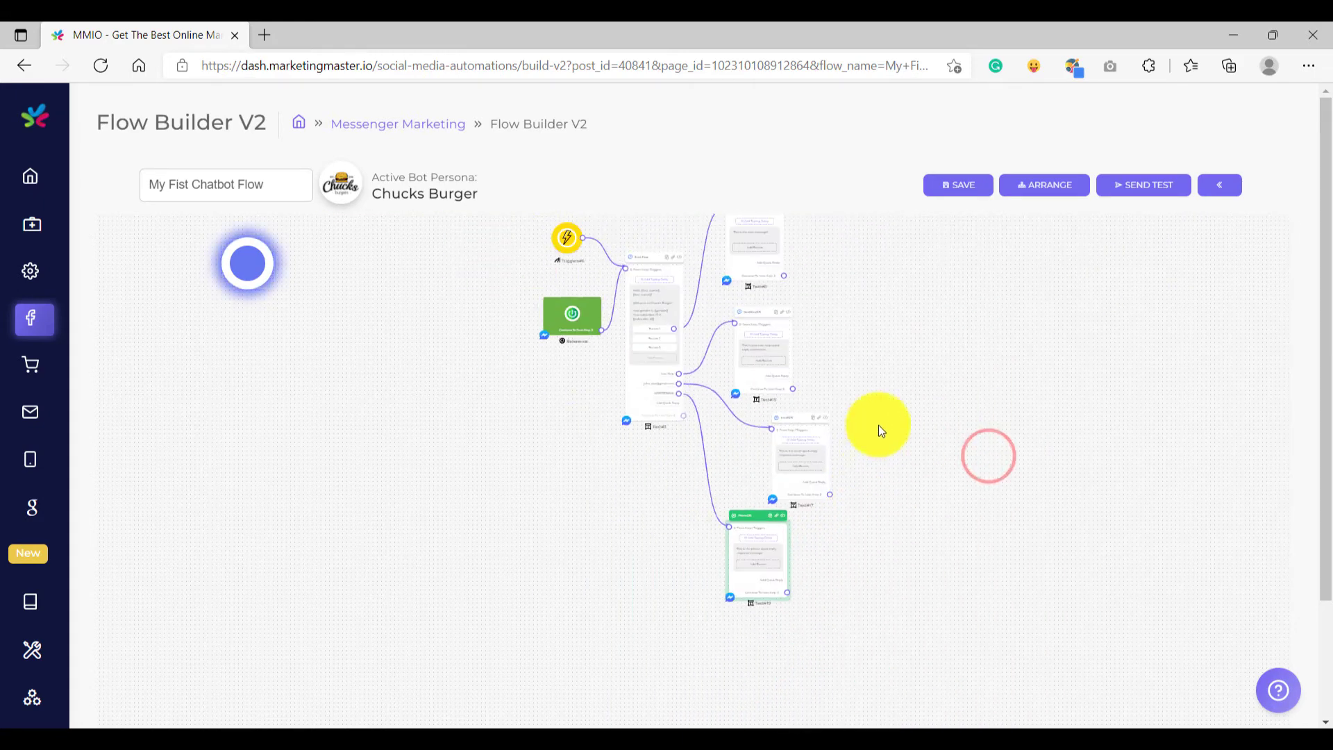
Save the flow and run a test that opens the Chucks Burger conversation in Messenger
click(895, 389)
click(958, 185)
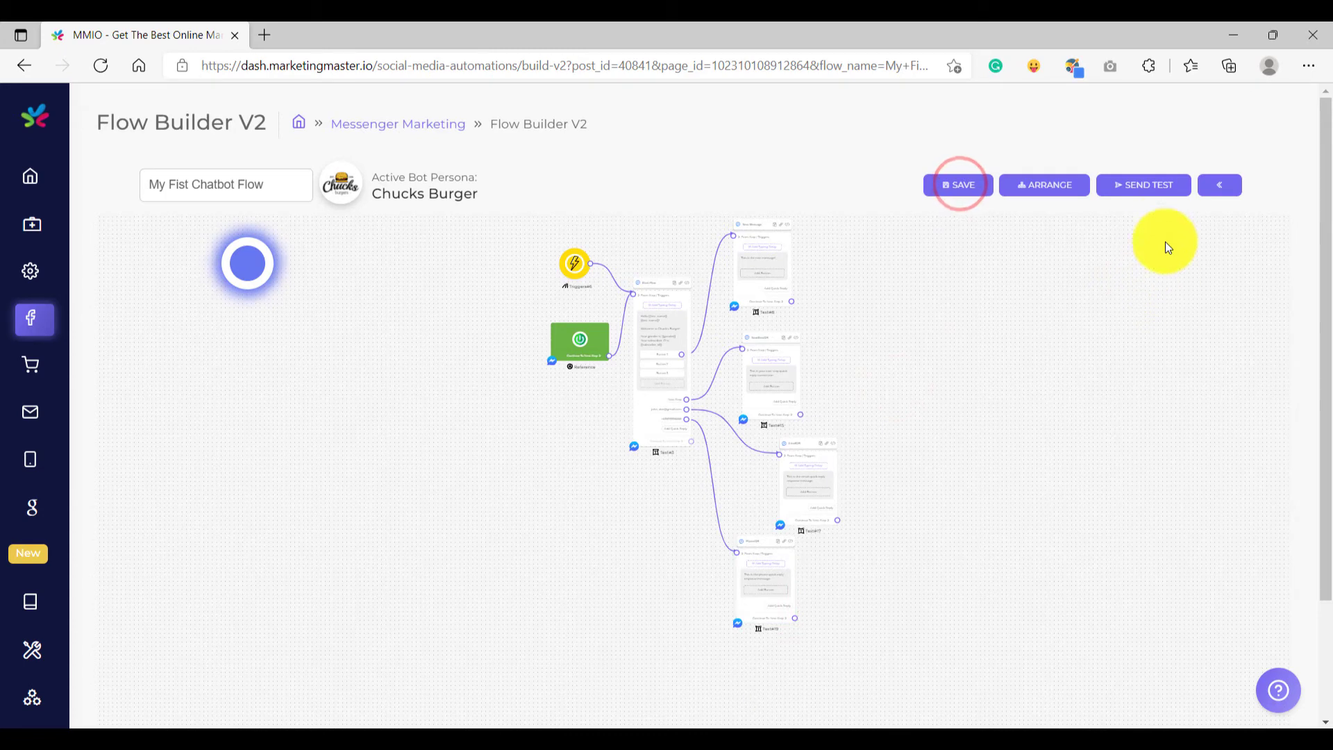
click(1146, 187)
click(689, 473)
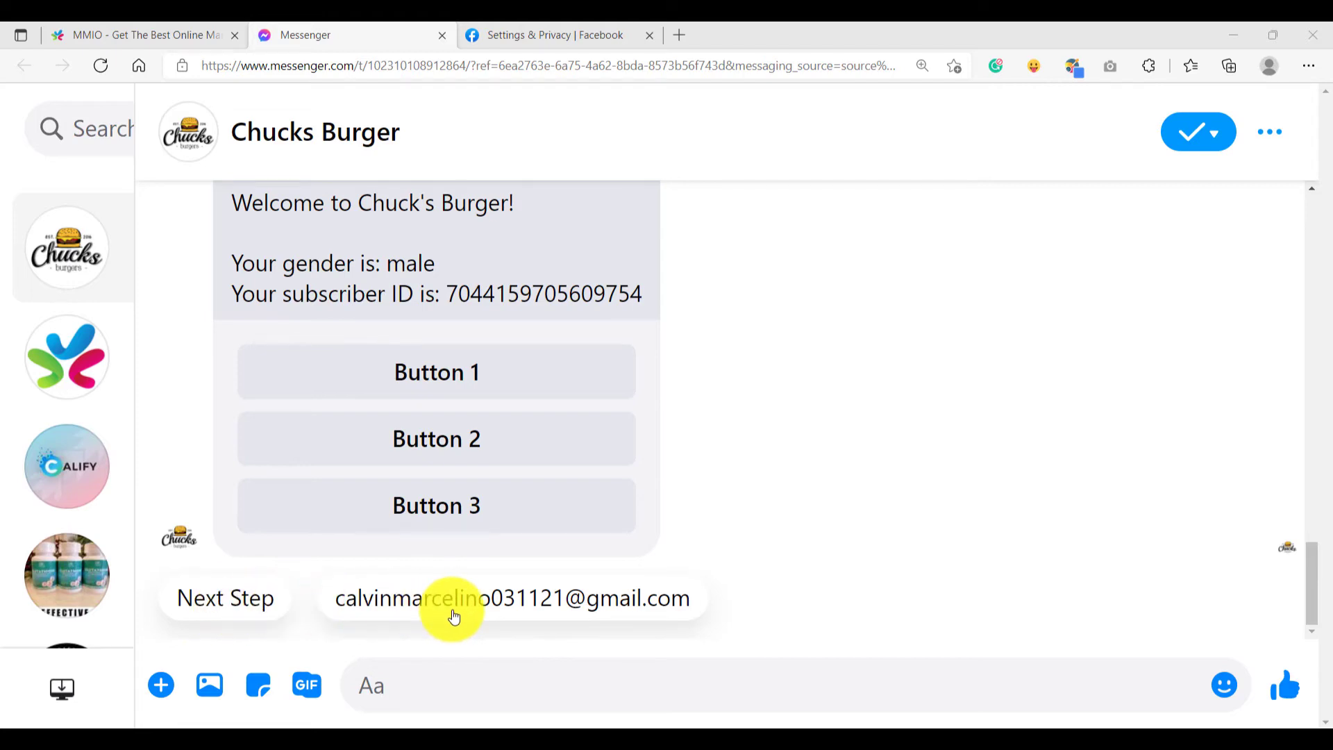
click(125, 33)
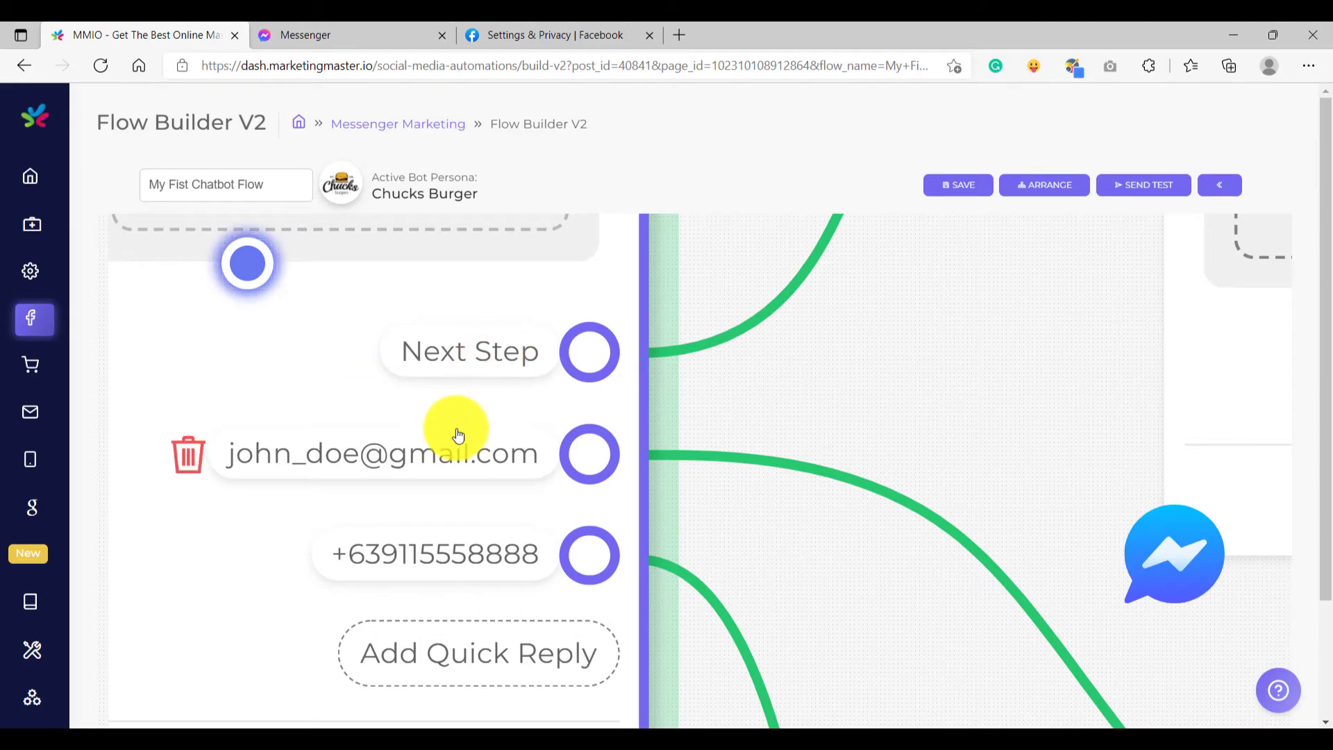
click(361, 28)
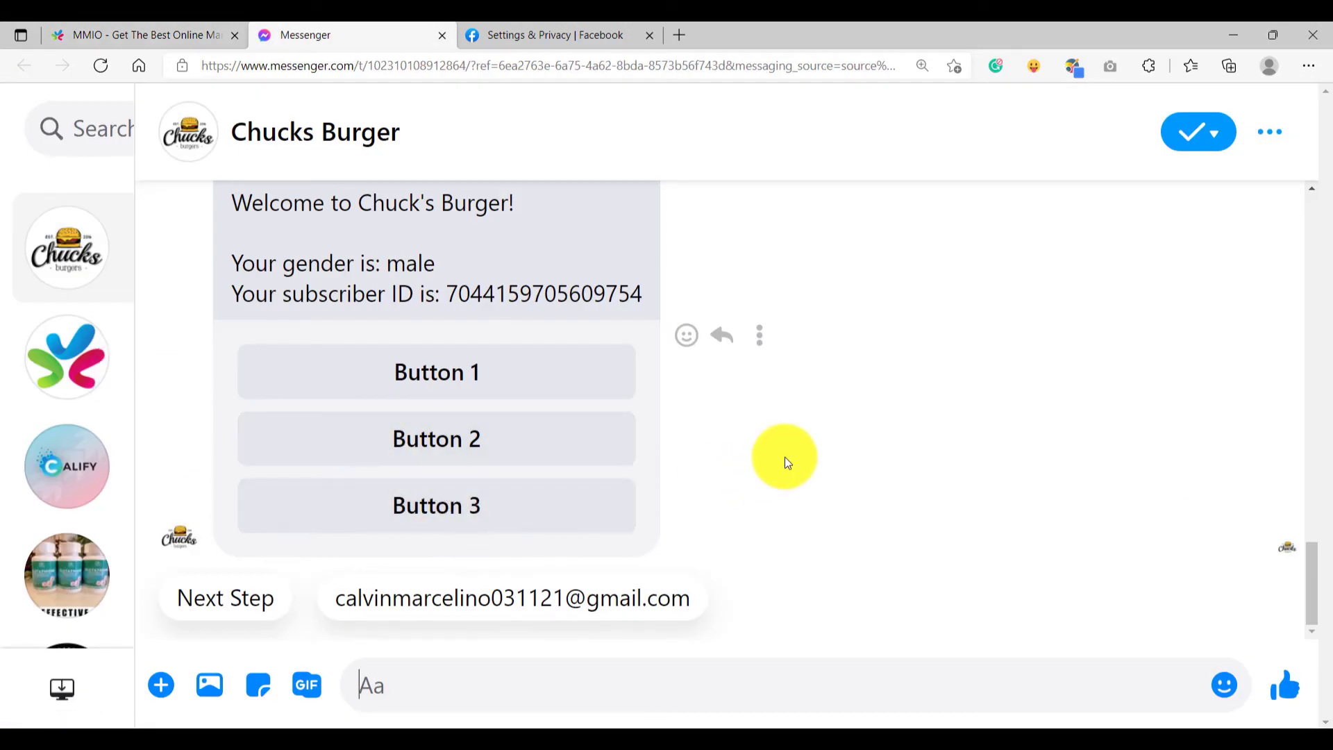
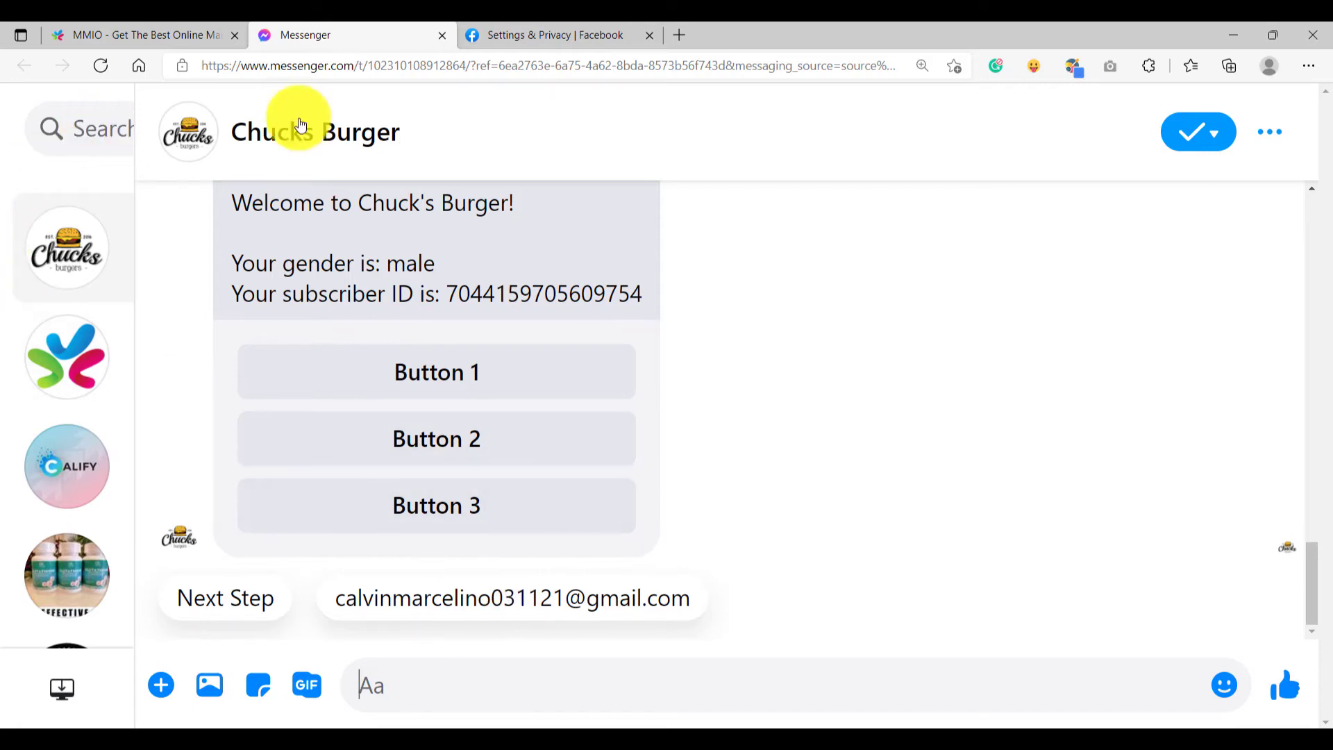
Bring up Facebook's General Account Settings to see the account's contact email
click(502, 28)
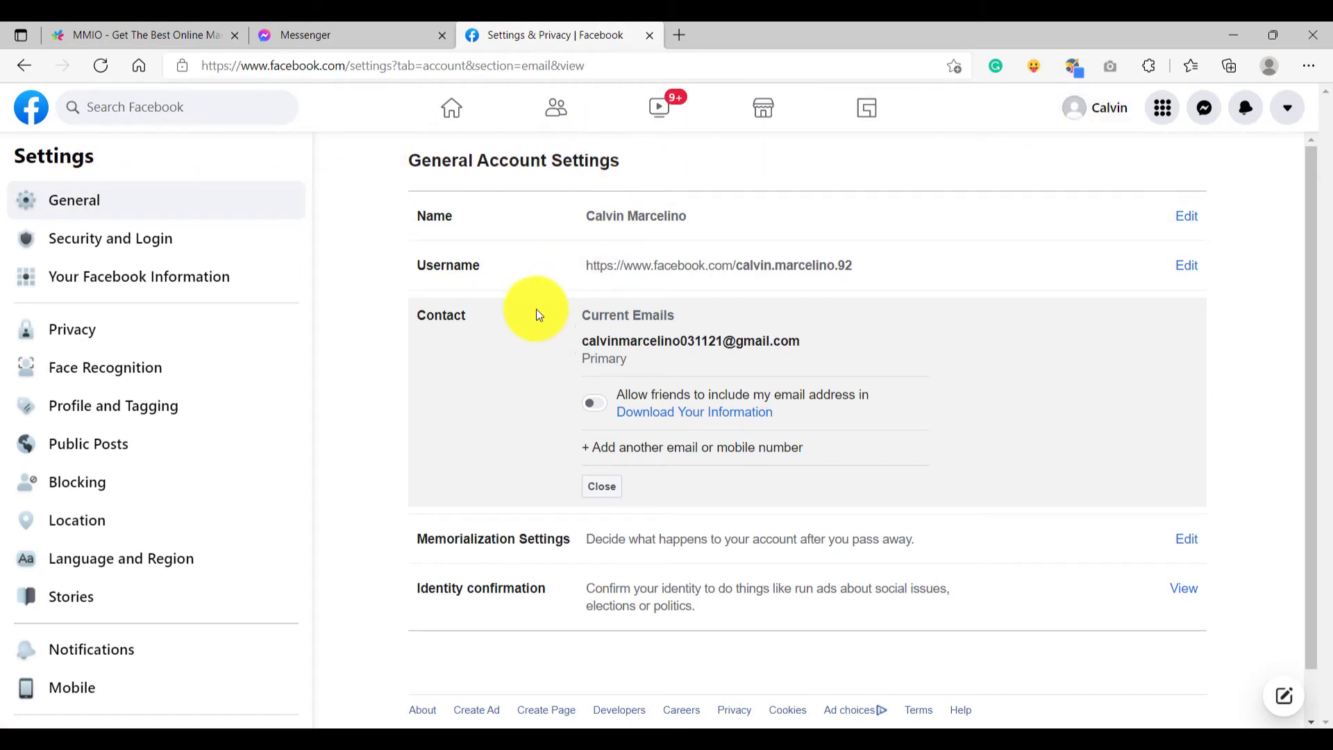
Compare the primary contact email in Settings with the chat's email quick reply, returning to Chucks Burger
drag(581, 340, 808, 343)
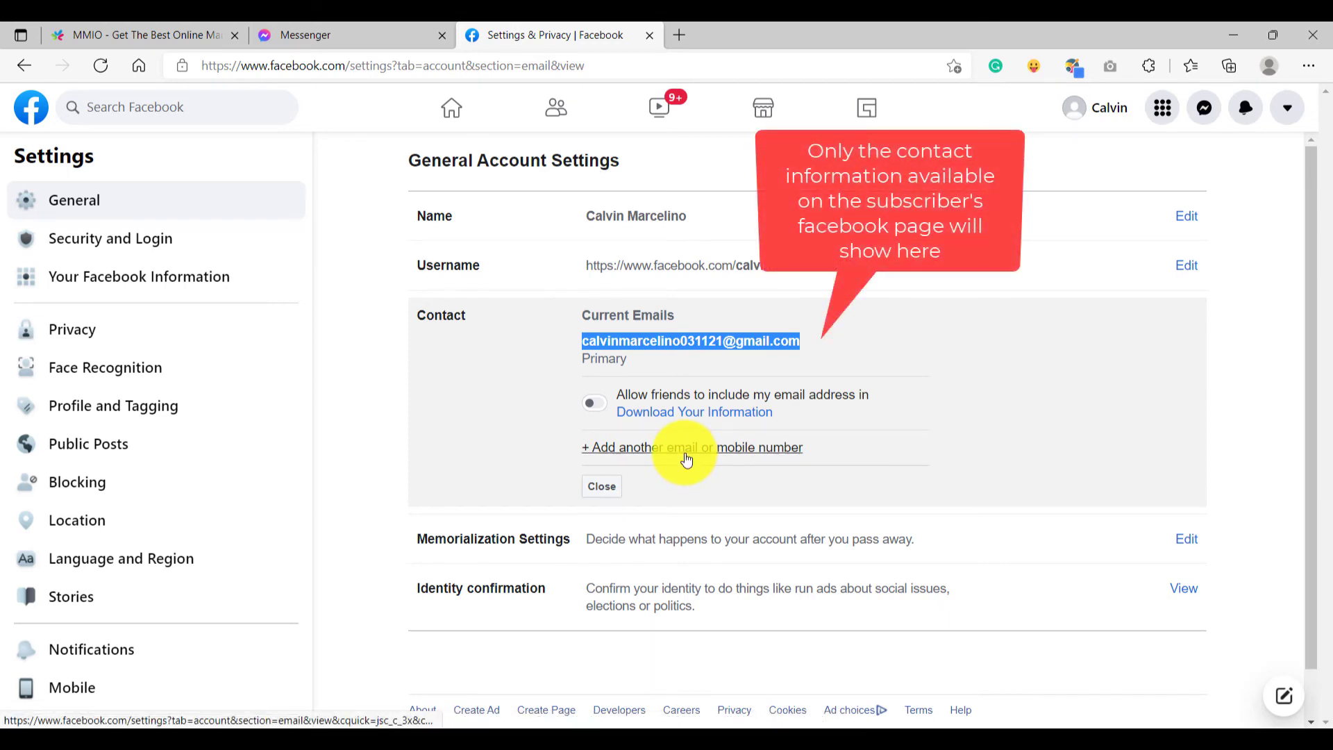
click(334, 28)
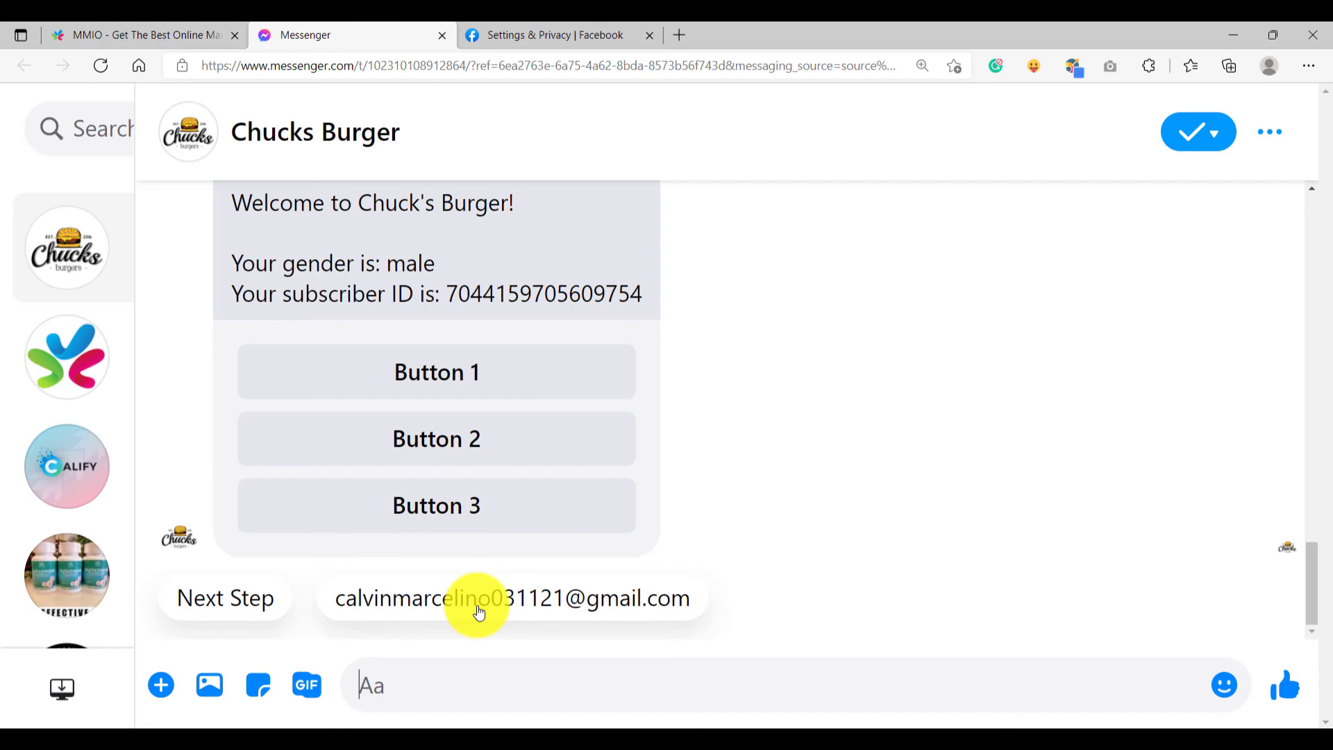
click(501, 32)
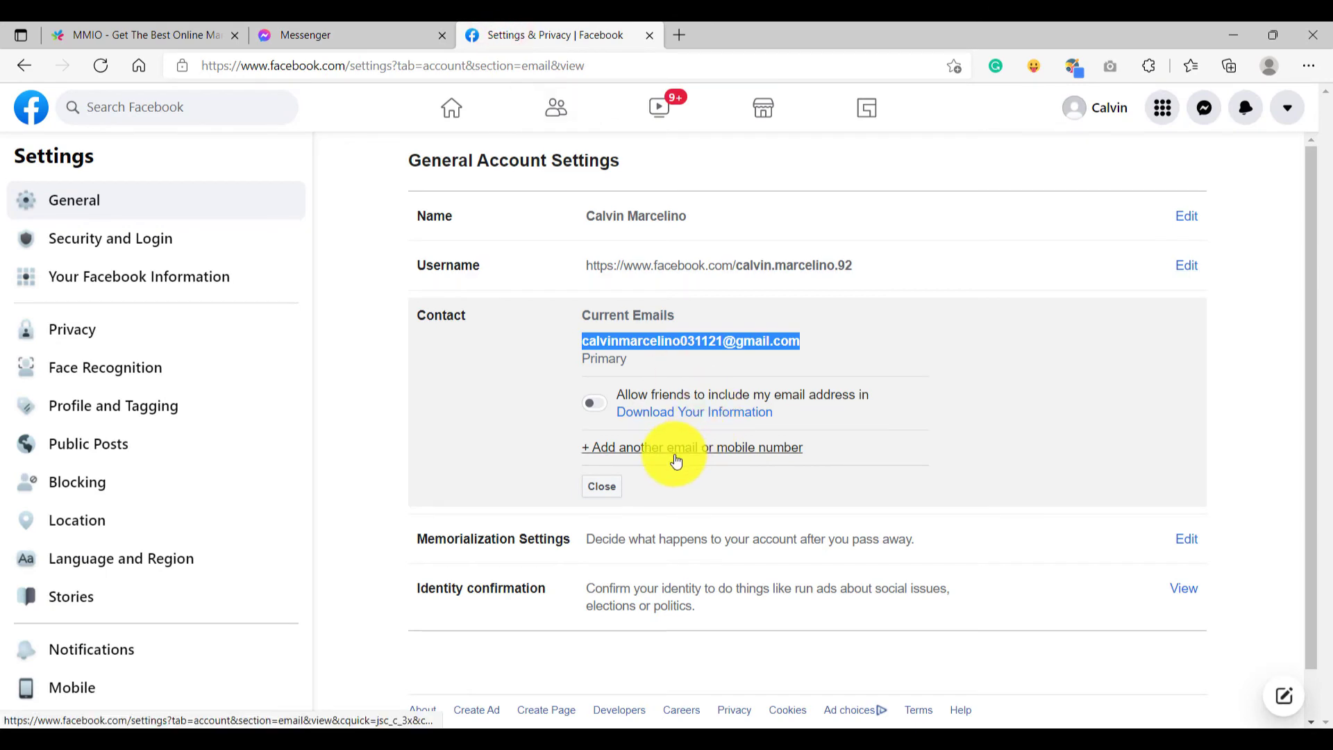
click(305, 31)
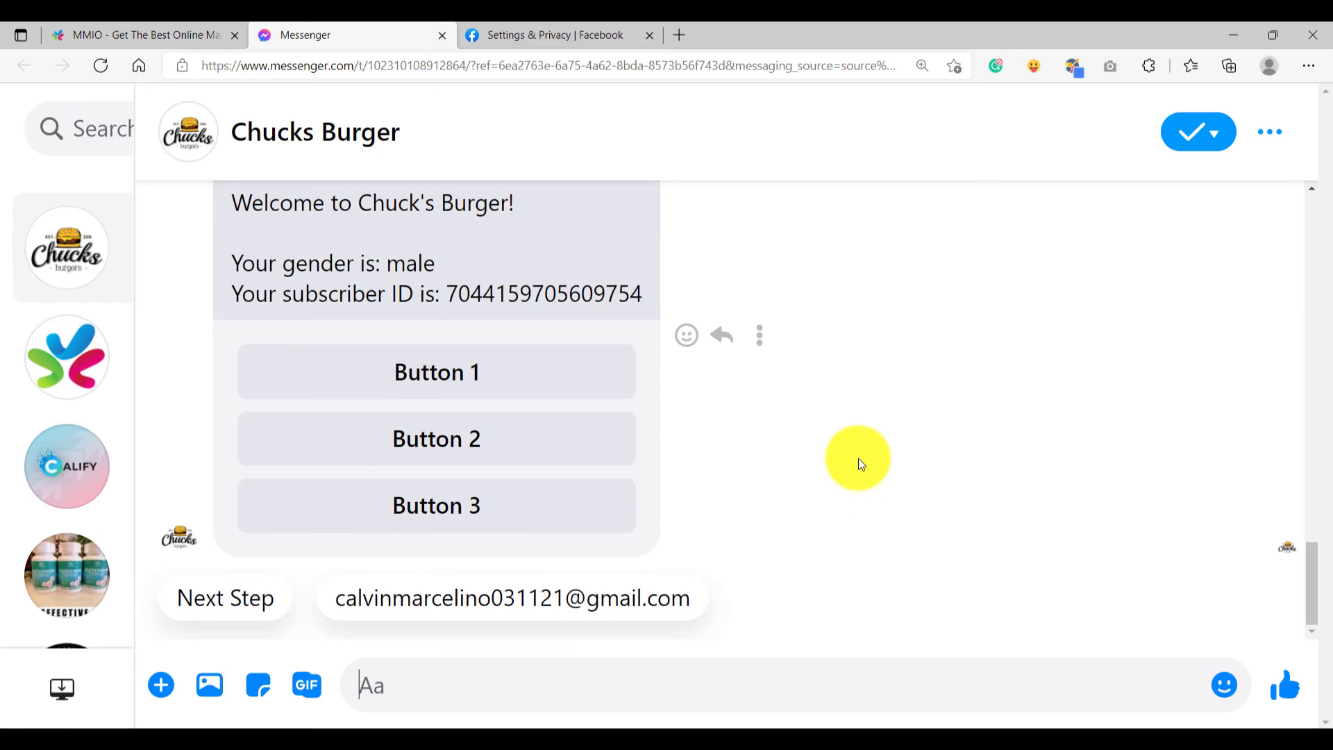
click(586, 39)
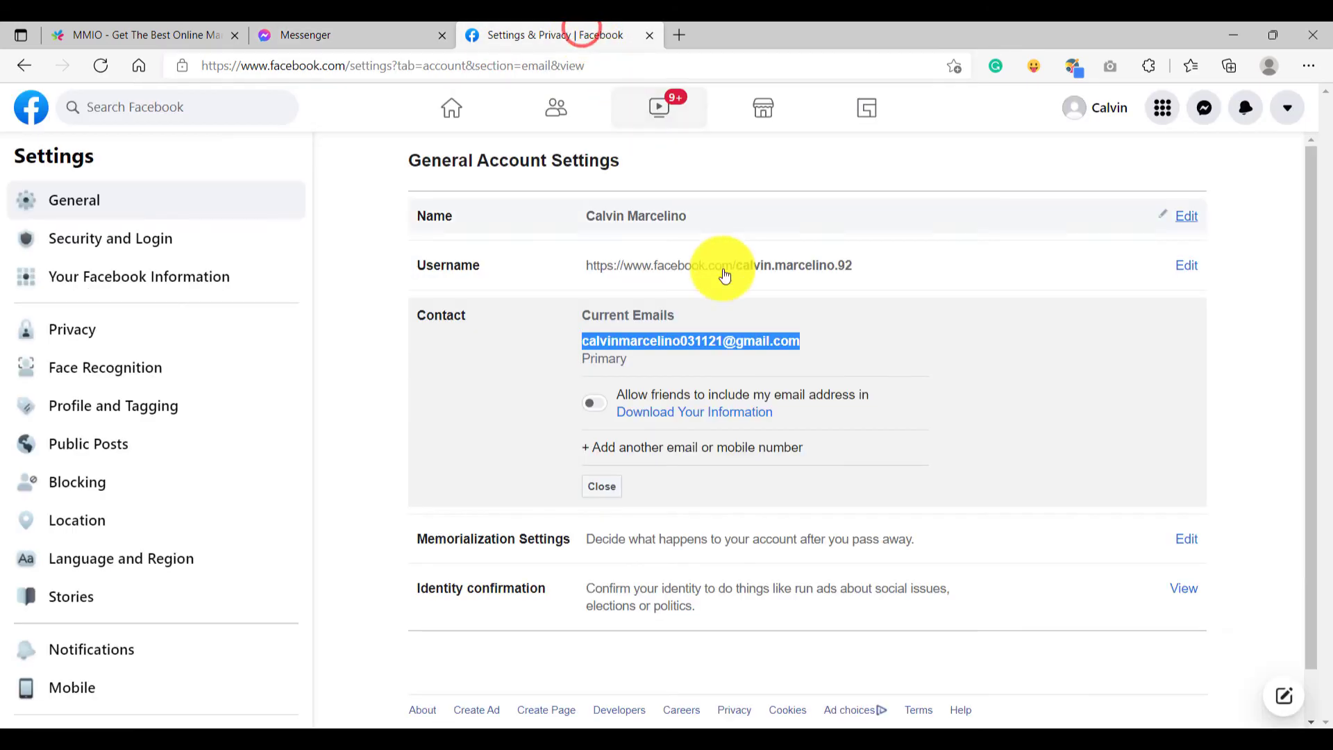
click(725, 316)
drag(584, 345, 686, 366)
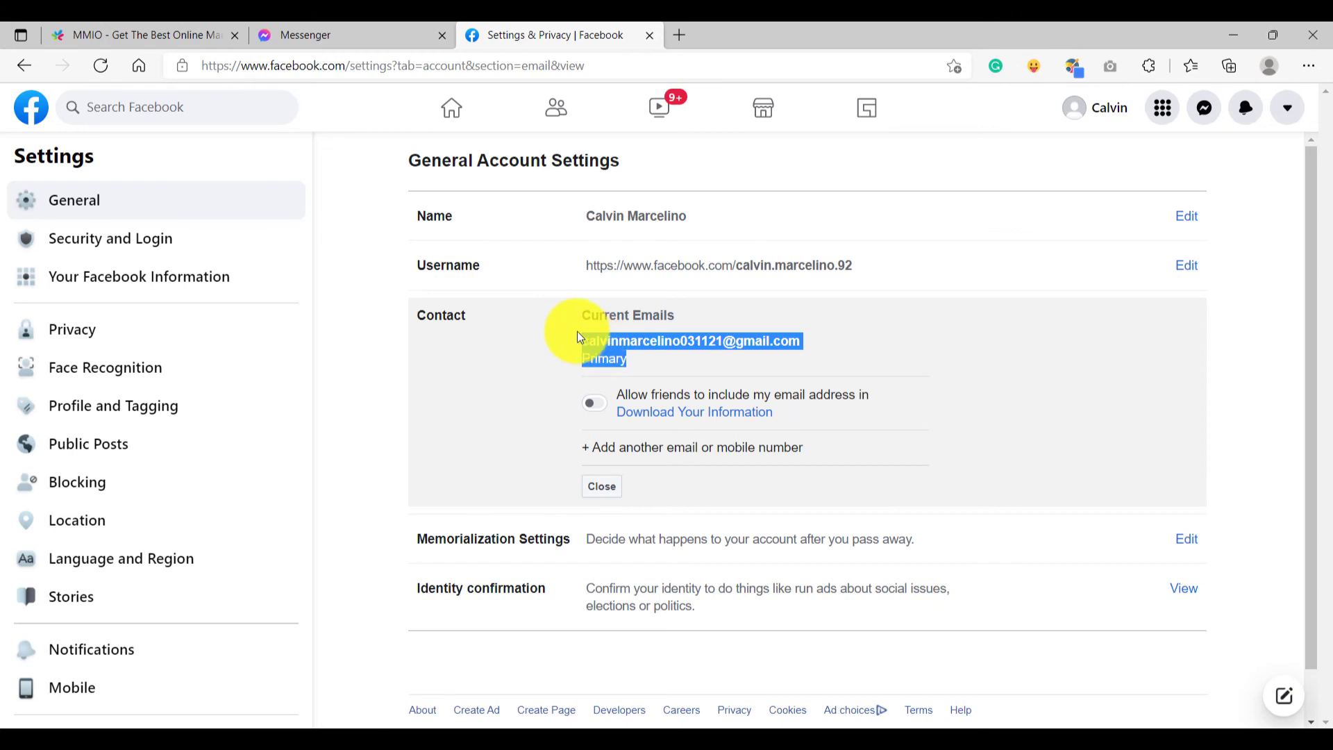
click(343, 31)
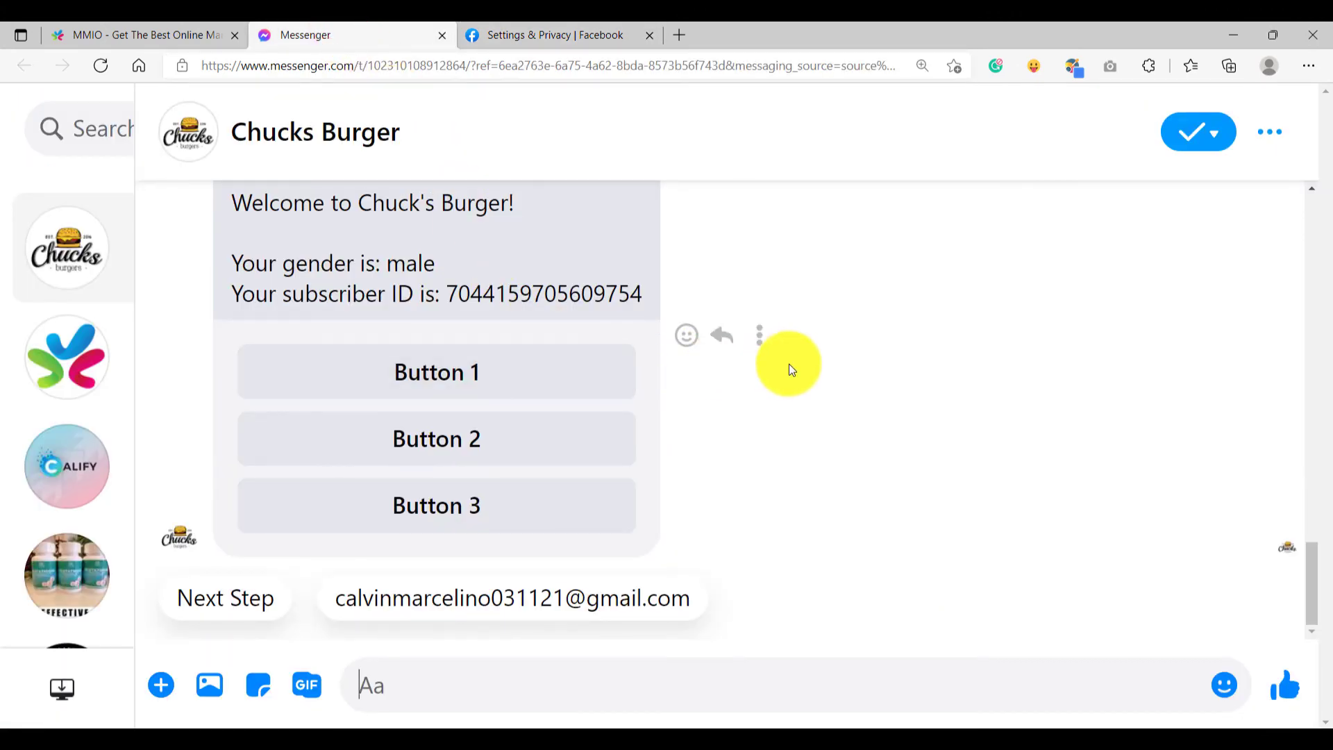
click(755, 422)
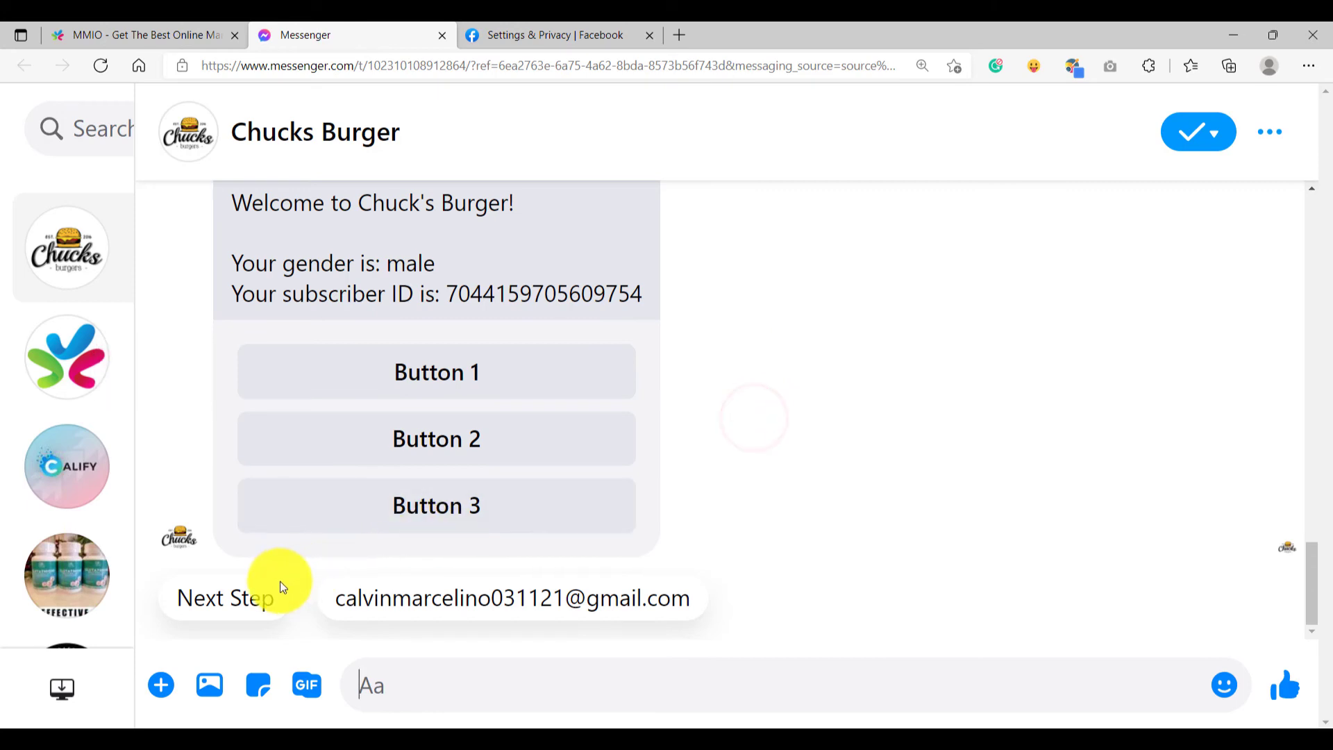
Send the Next Step quick reply, check the bot's reply, then rerun the flow test in Messenger
click(243, 609)
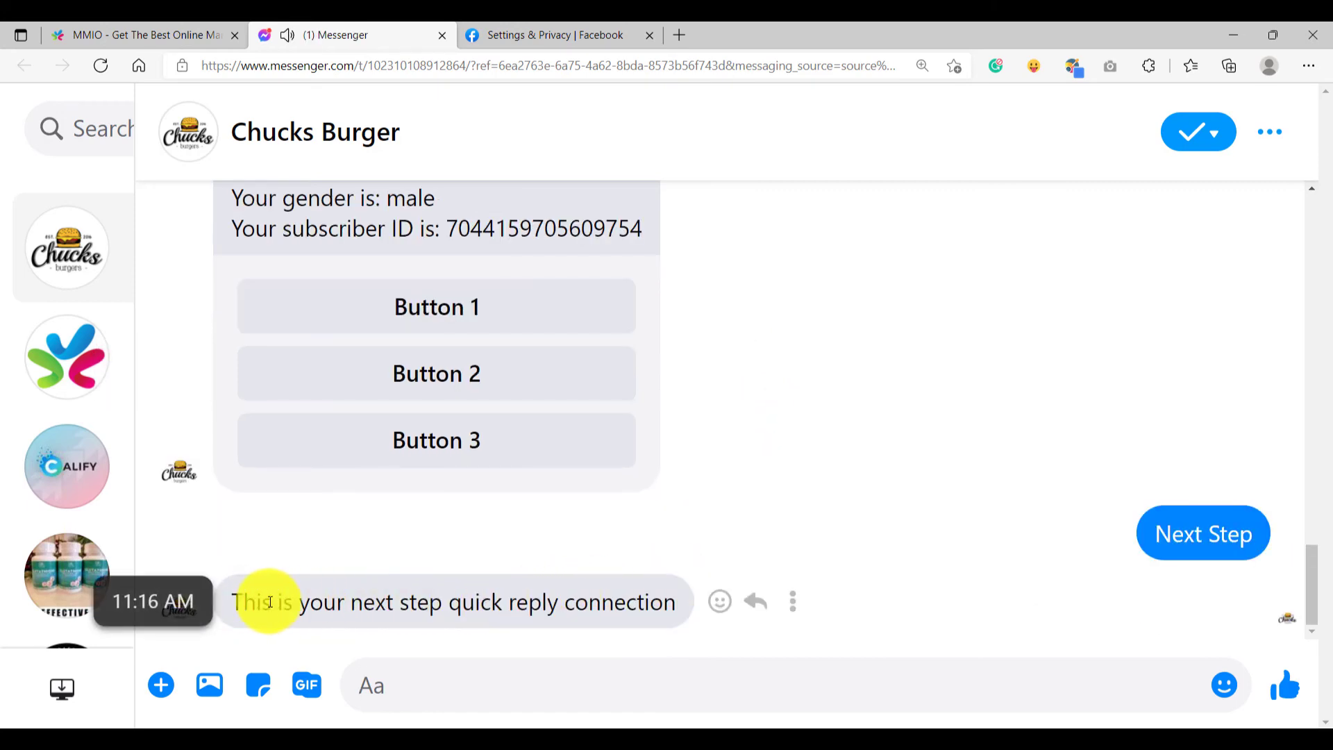
drag(232, 601, 671, 601)
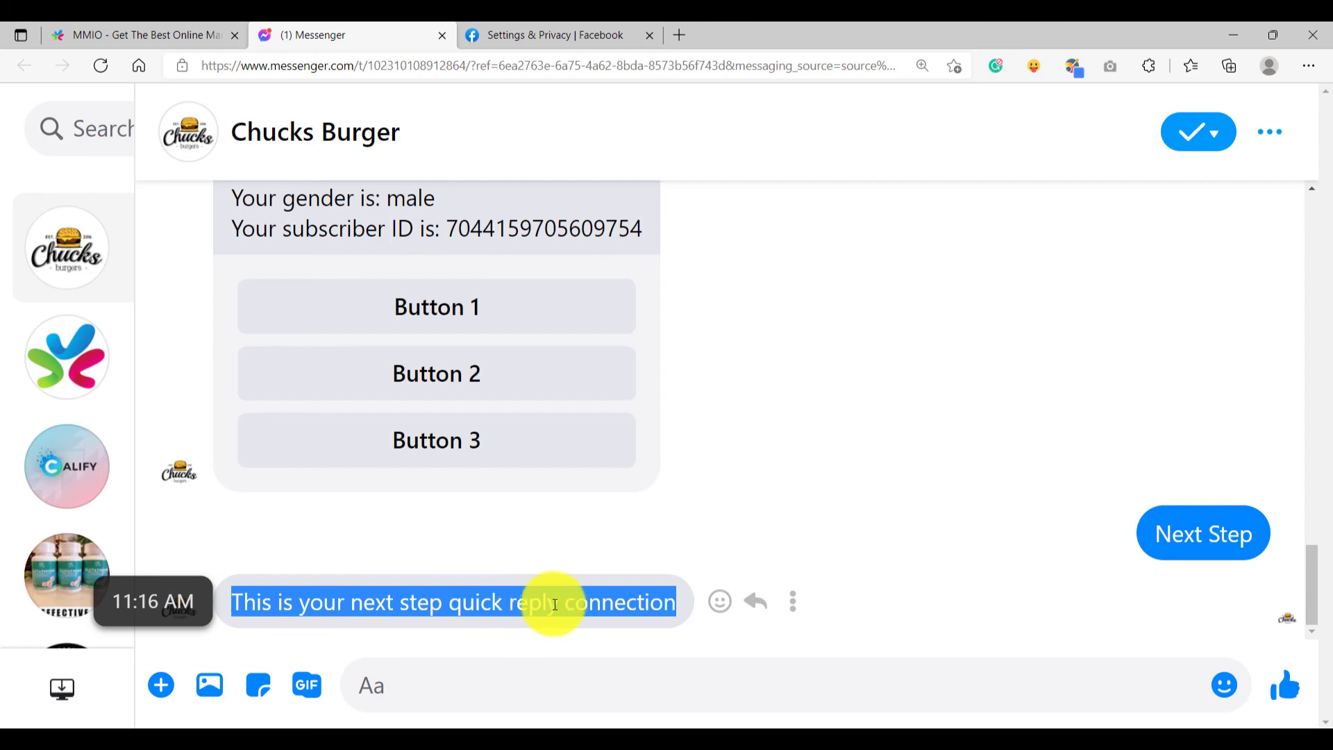
key(ctrl+shift+Tab)
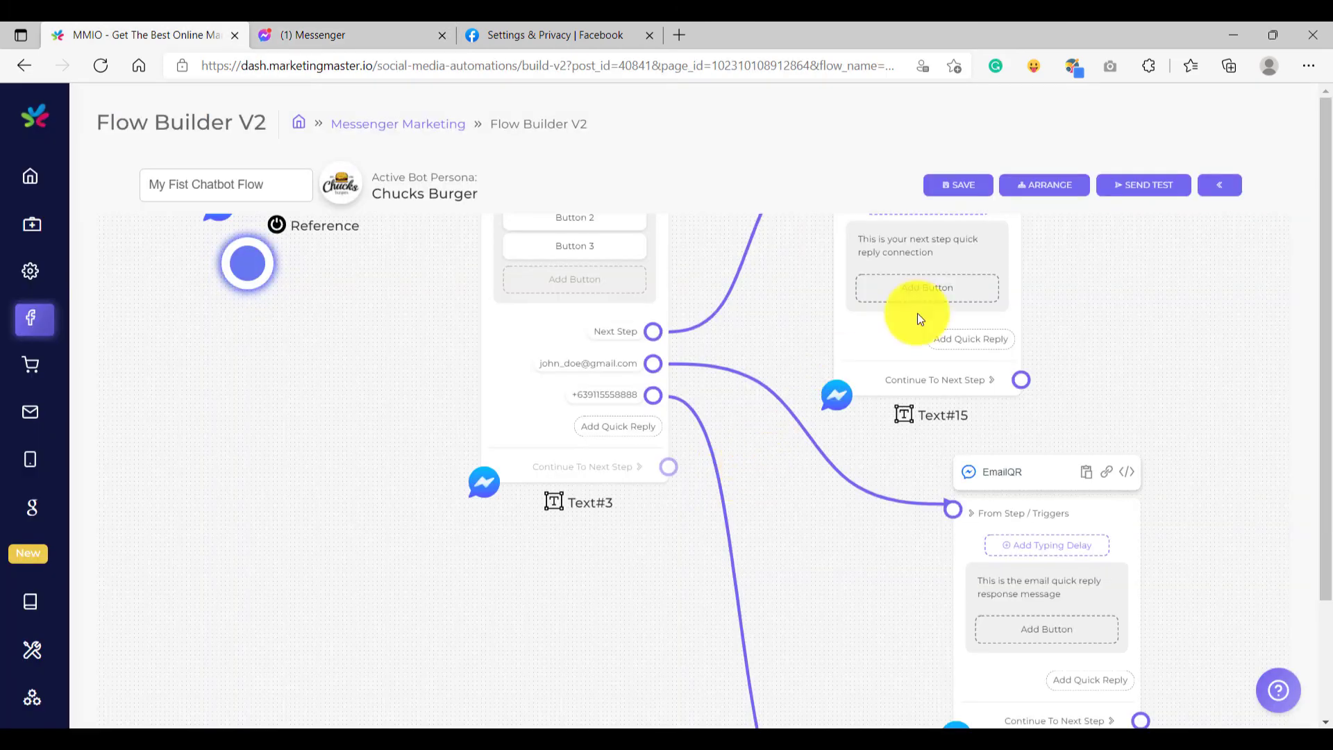
click(1150, 186)
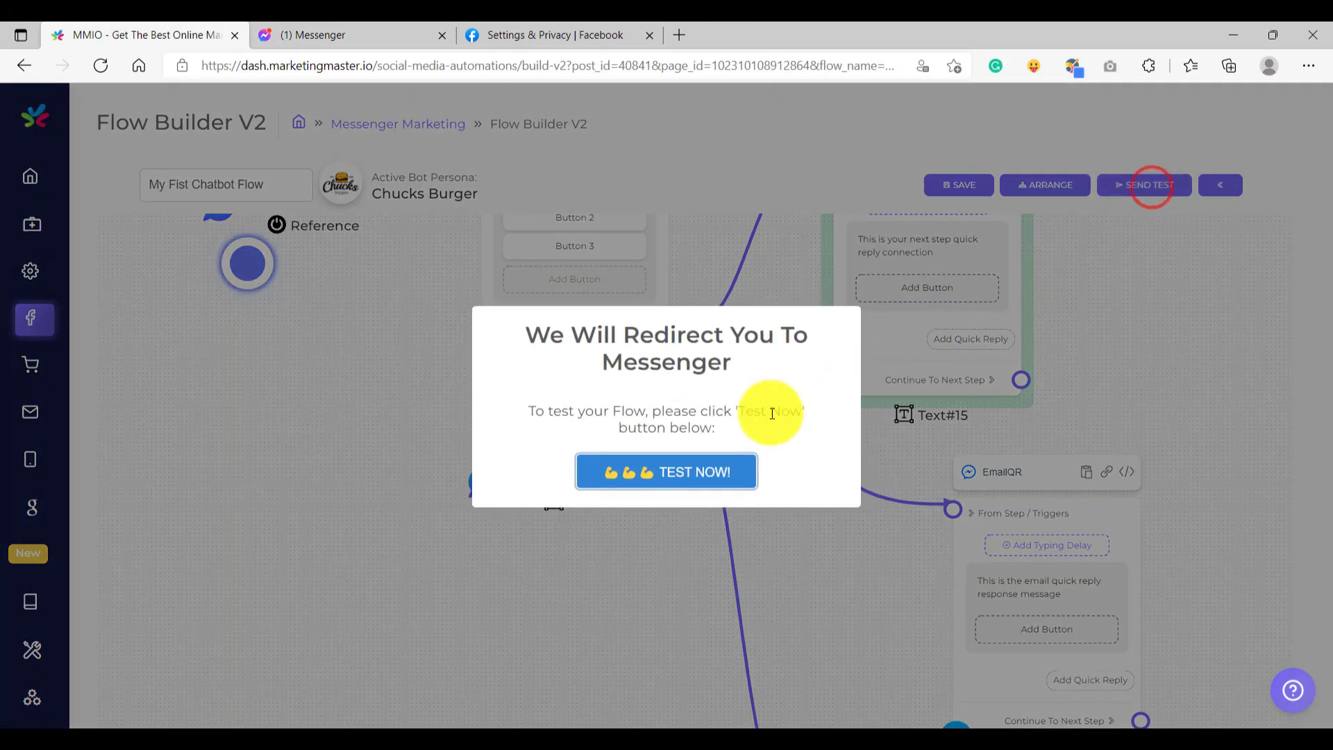
click(675, 471)
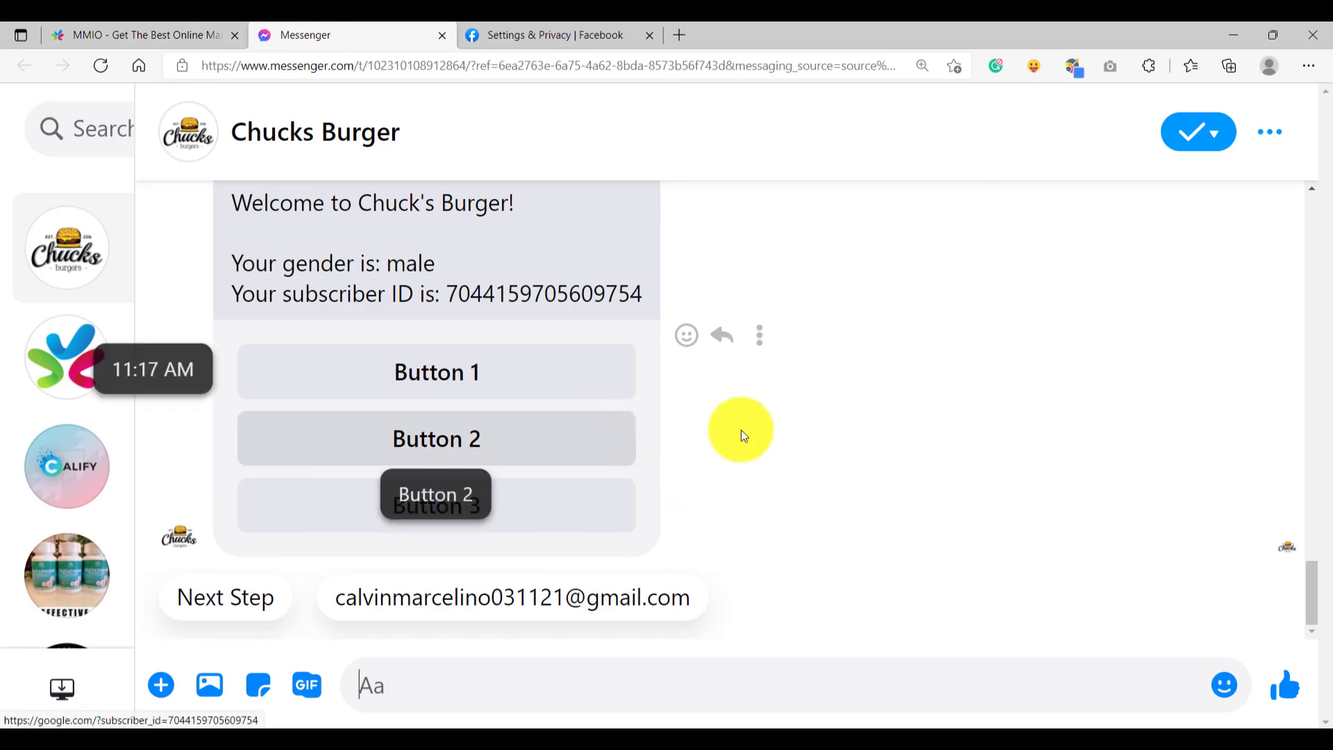
Send the contact-email quick reply in the restarted Chucks Burger chat
scroll(835, 447, up, 2)
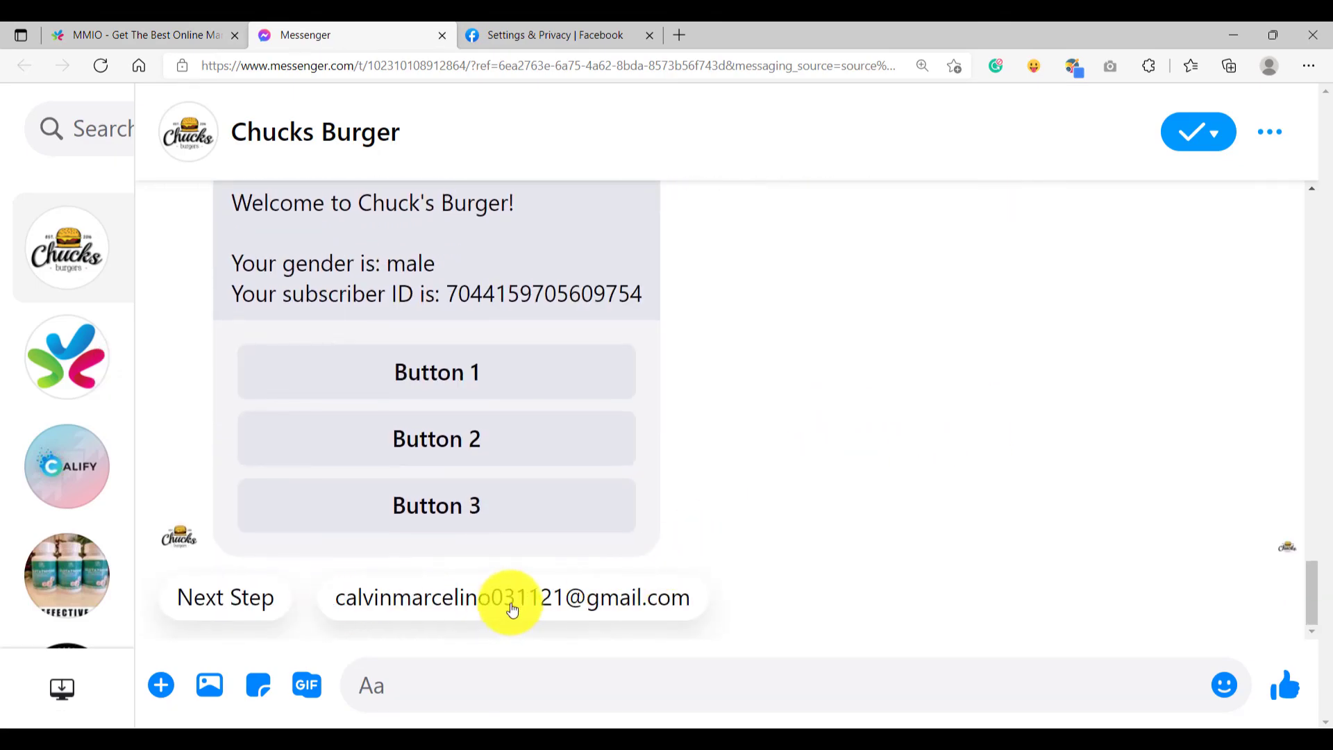
click(510, 612)
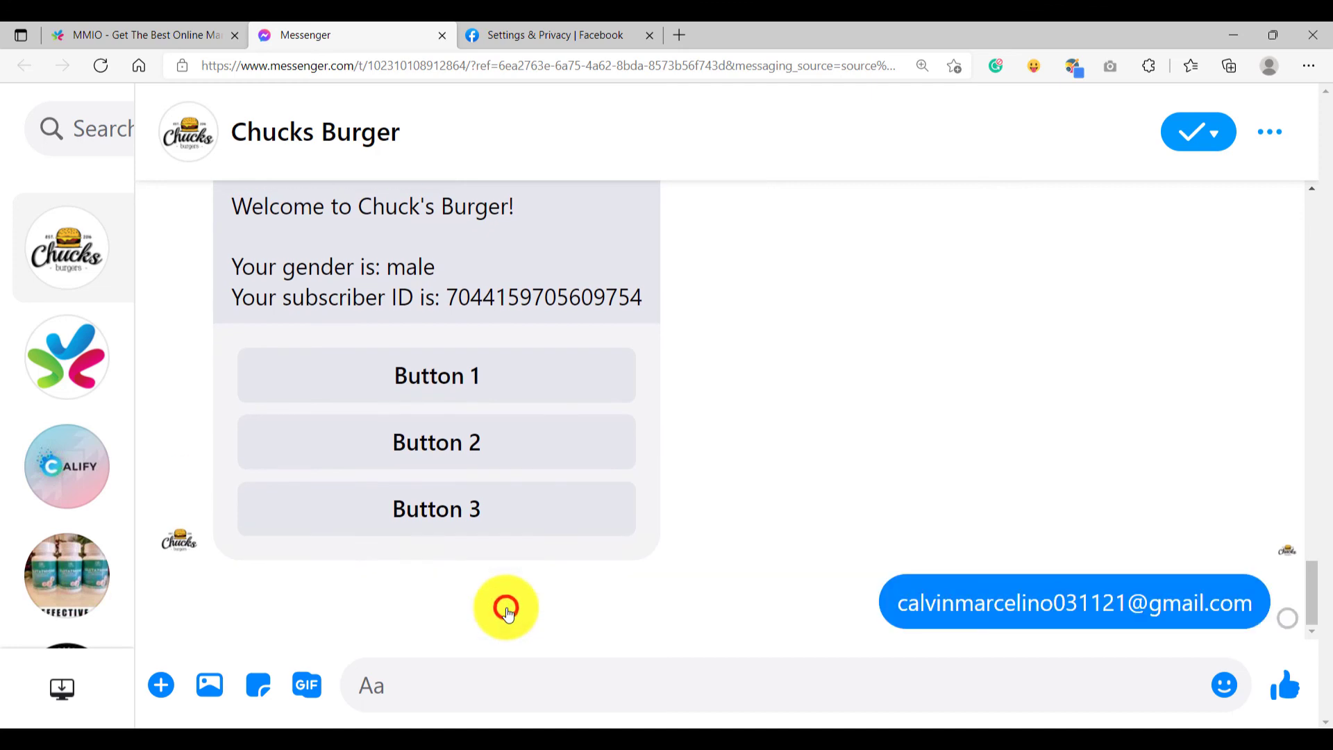